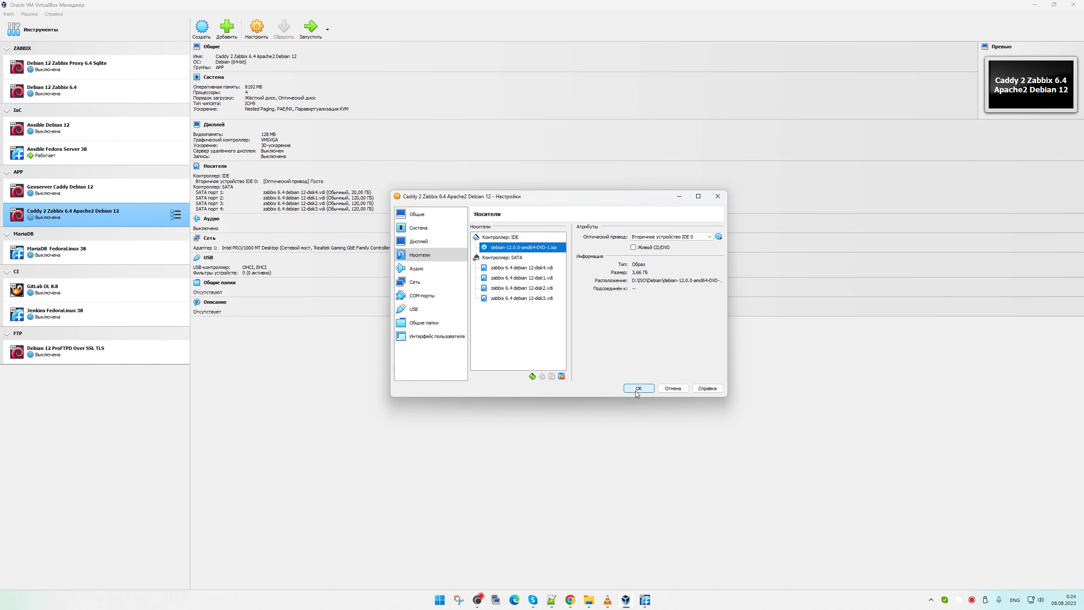
left_click(533, 375)
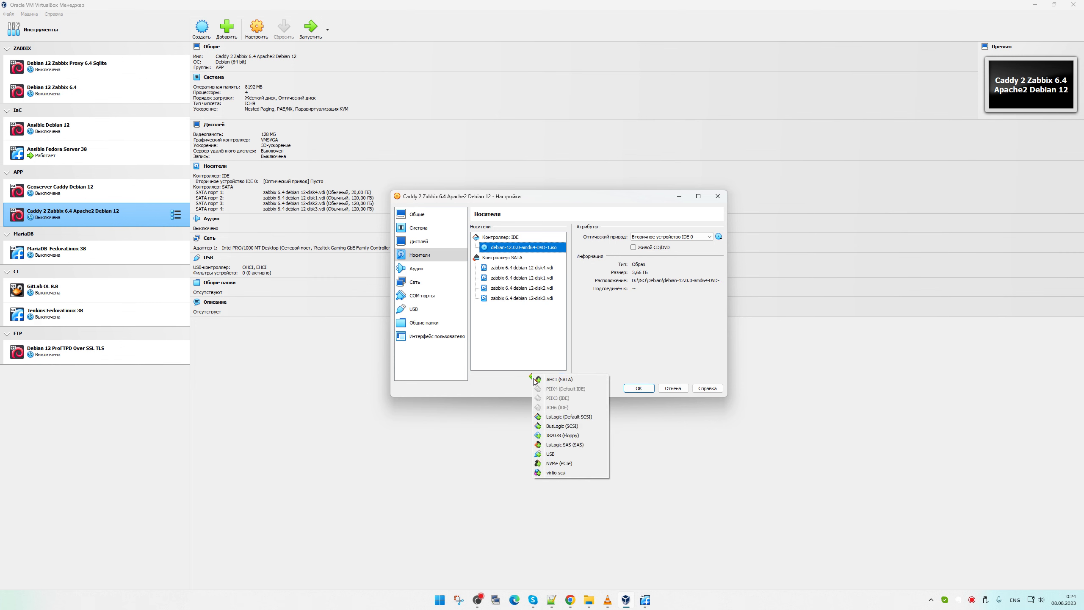
left_click(525, 257)
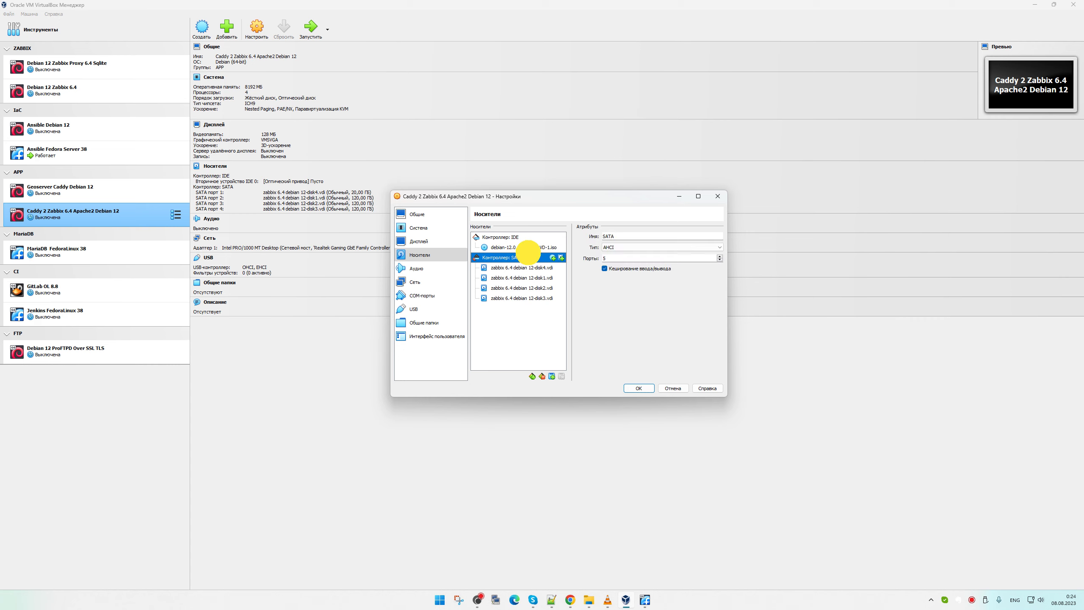
left_click(560, 257)
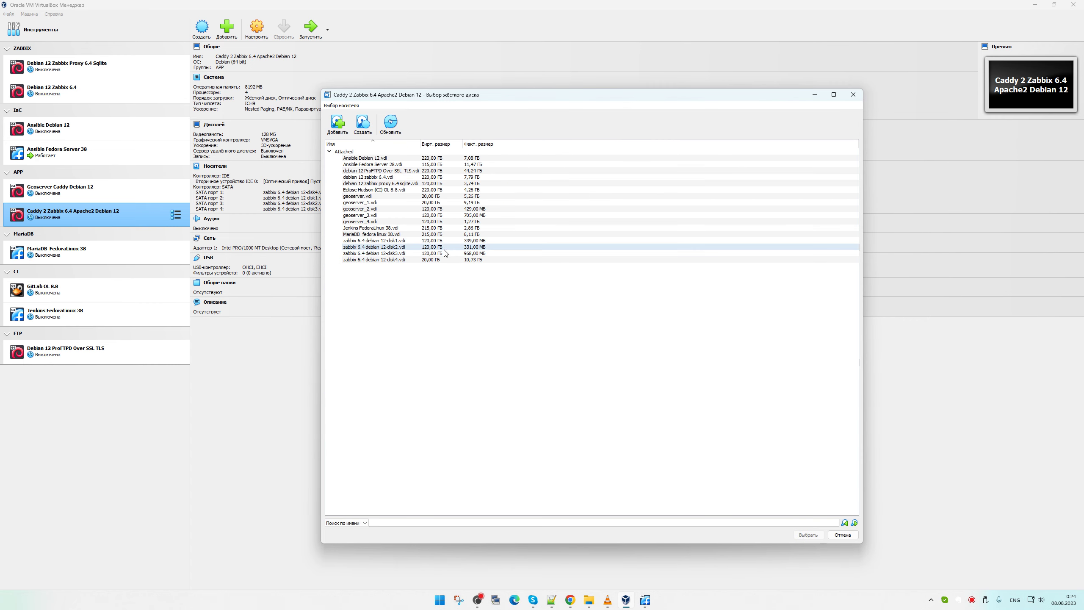
left_click(853, 94)
- Save the Caddy 2 VM's storage settings and start the machine in background mode with interface
left_click(641, 388)
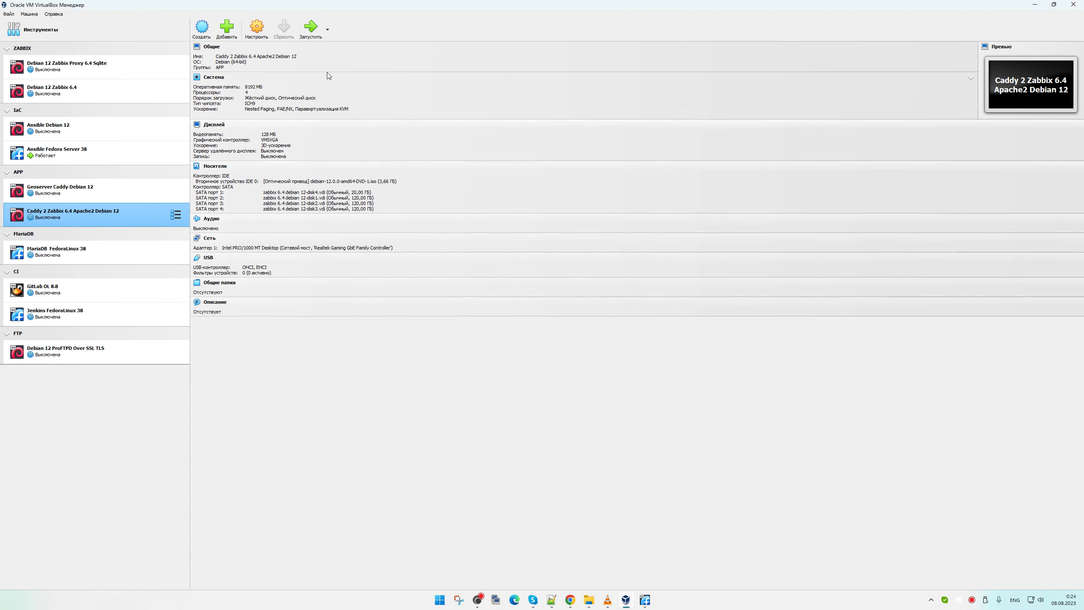
left_click(327, 29)
left_click(363, 66)
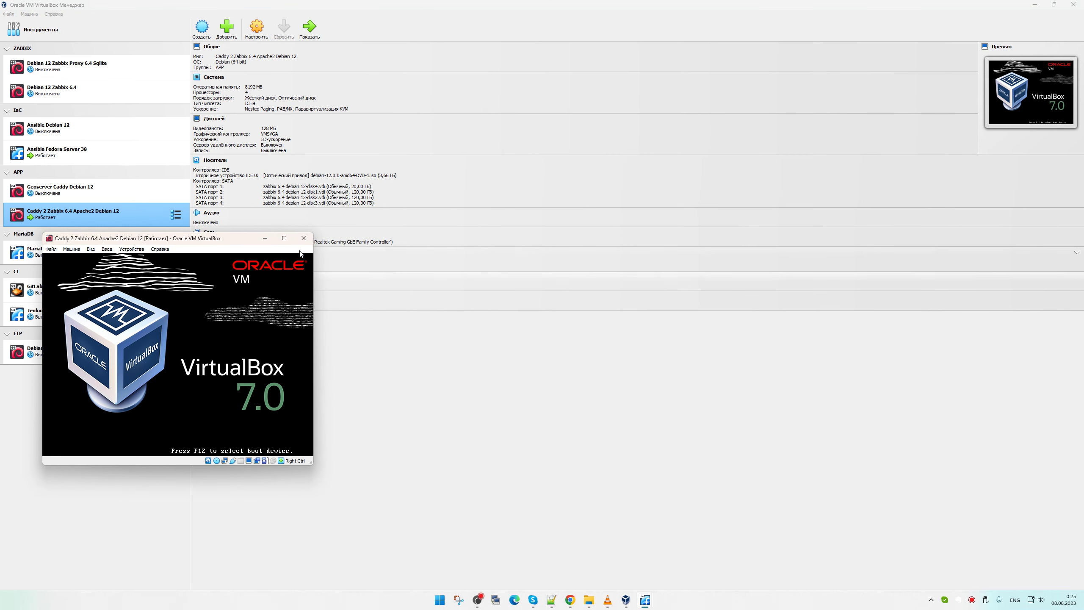
- Restart the Caddy 2 VM from its virtual CD-ROM and launch the Debian 12 Graphical install
left_click(199, 240)
left_click_drag(199, 239, 526, 63)
left_click(525, 150)
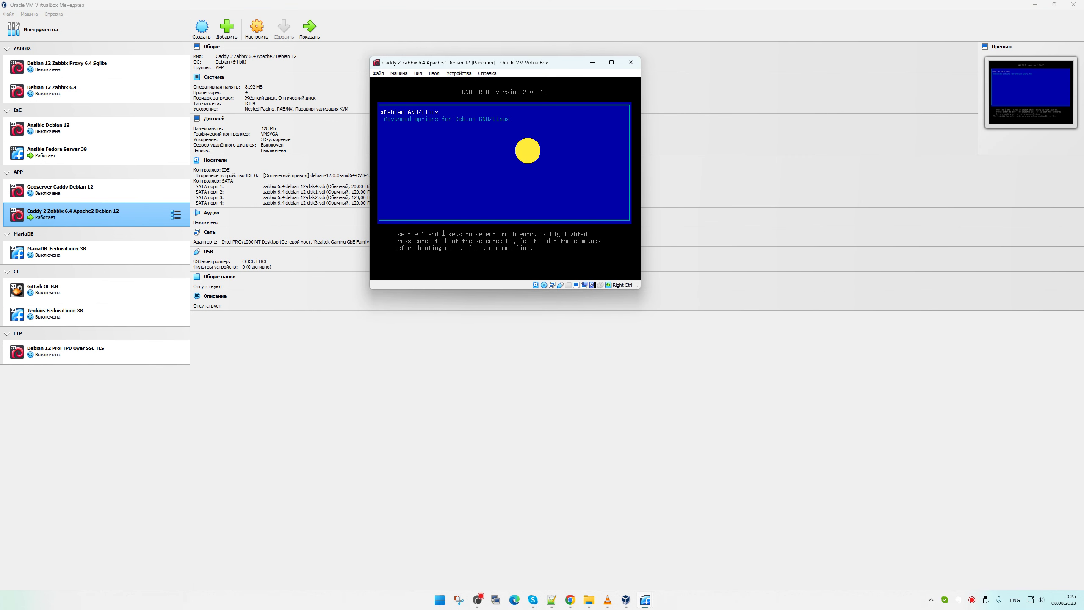
key("Control_R+r")
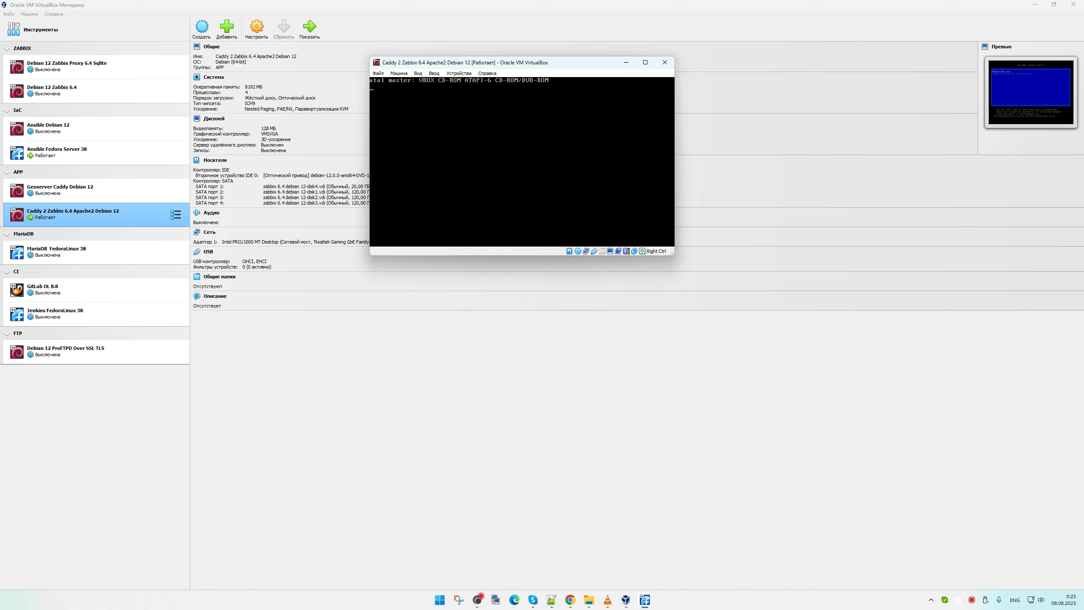
key("F12")
key("c")
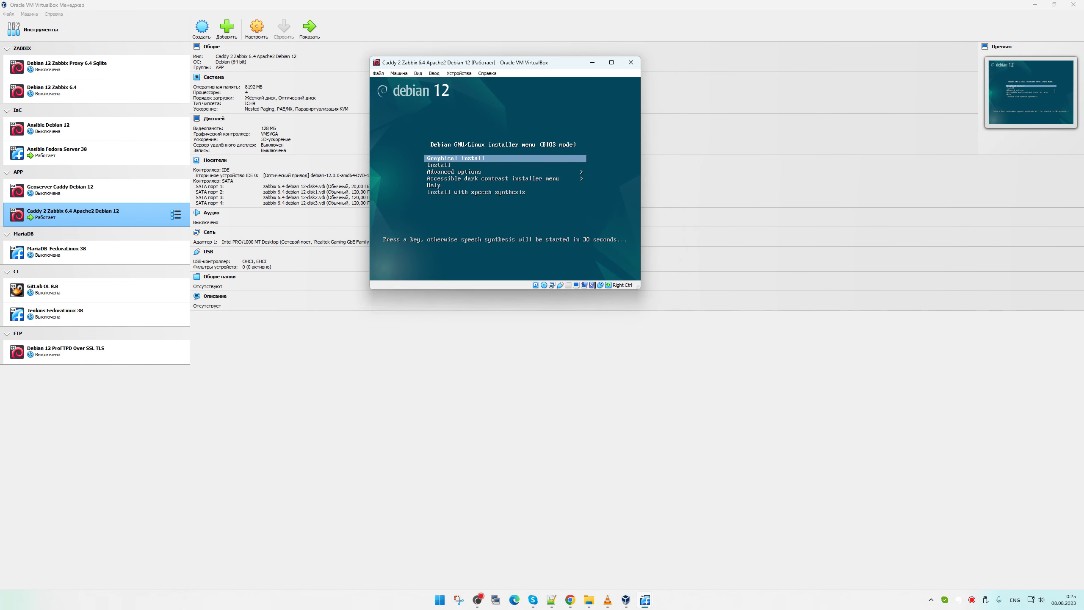
key("Return")
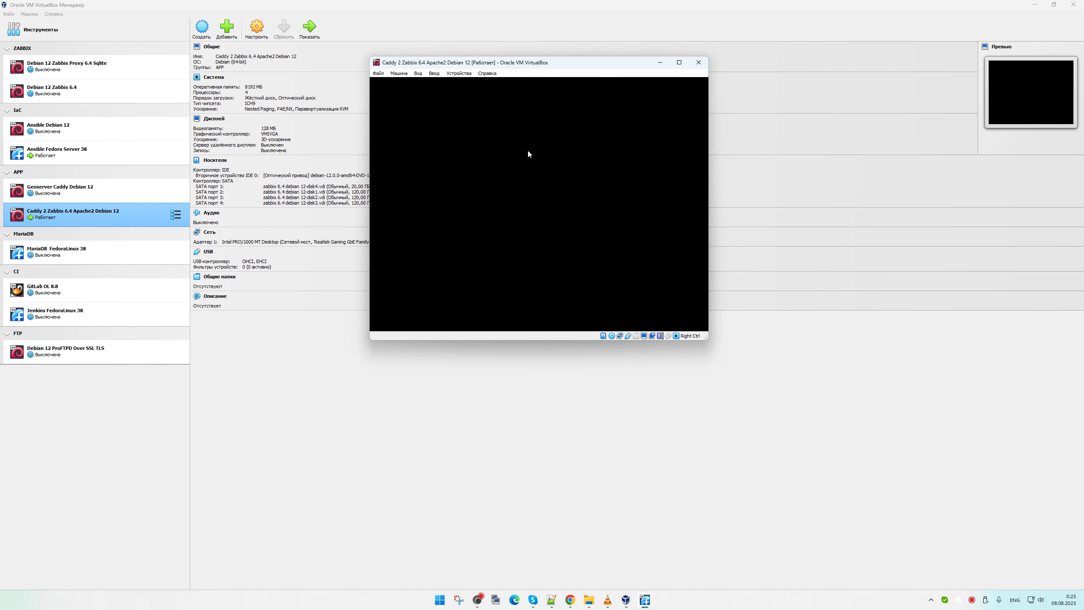
left_click_drag(540, 63, 252, 65)
mouse_move(645, 600)
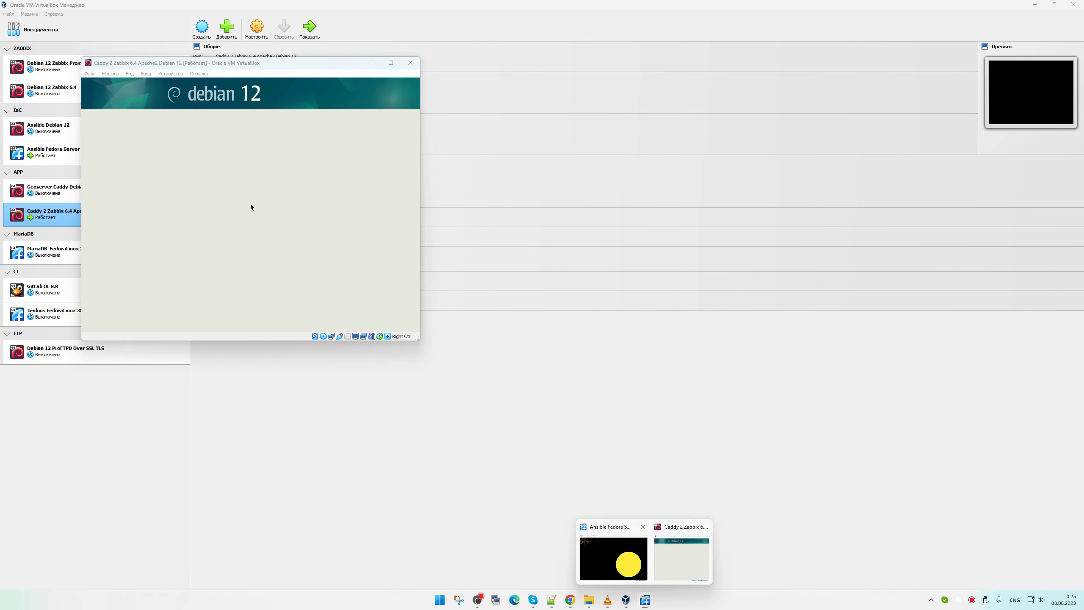
left_click(613, 557)
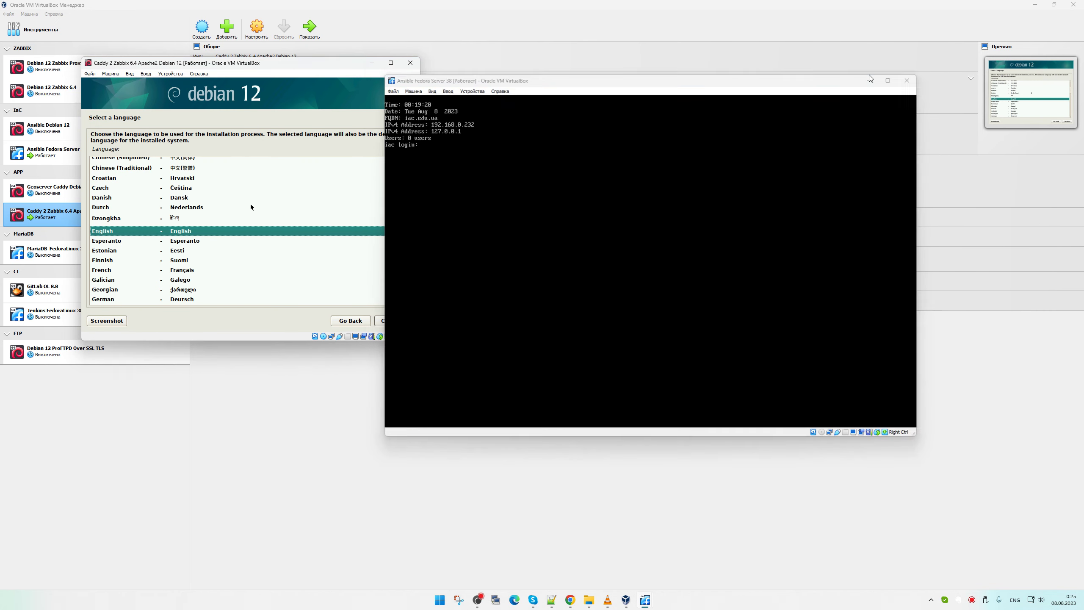
left_click(873, 71)
- Open the settings of the MariaDB FedoraLinux 38 VM and look through its general, advanced, description and disk encryption options
left_click(241, 416)
left_click(86, 254)
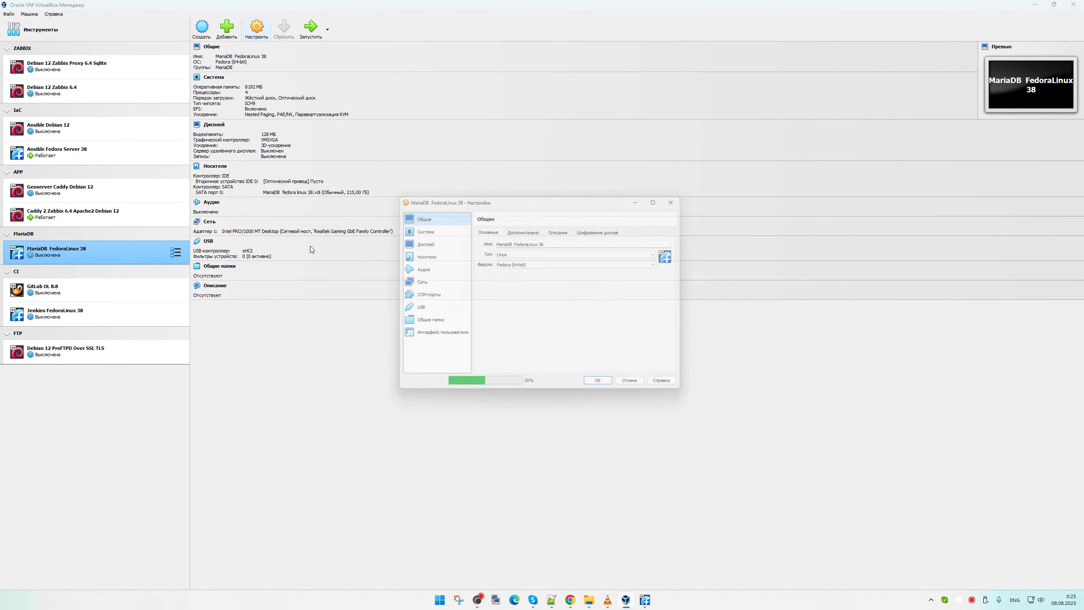
left_click(586, 229)
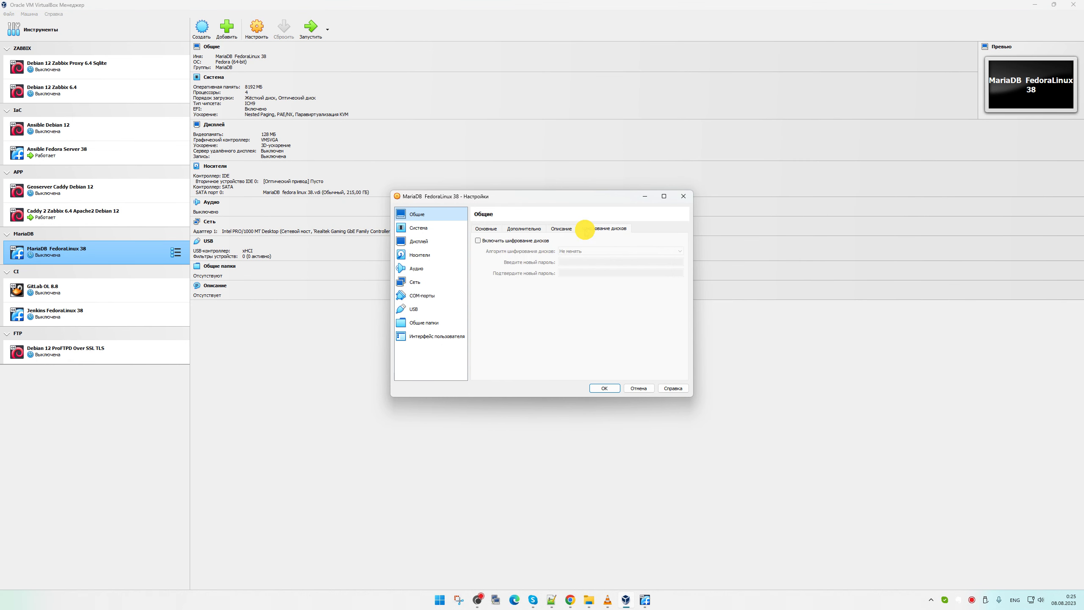
left_click(561, 229)
left_click(524, 229)
left_click(494, 230)
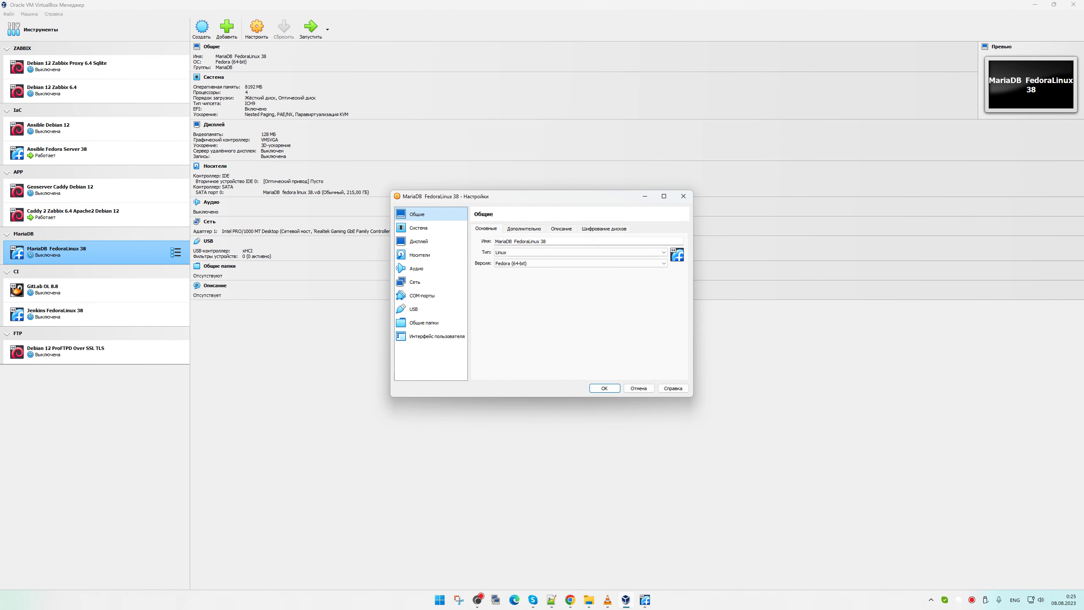
left_click(597, 229)
left_click(561, 229)
left_click(508, 233)
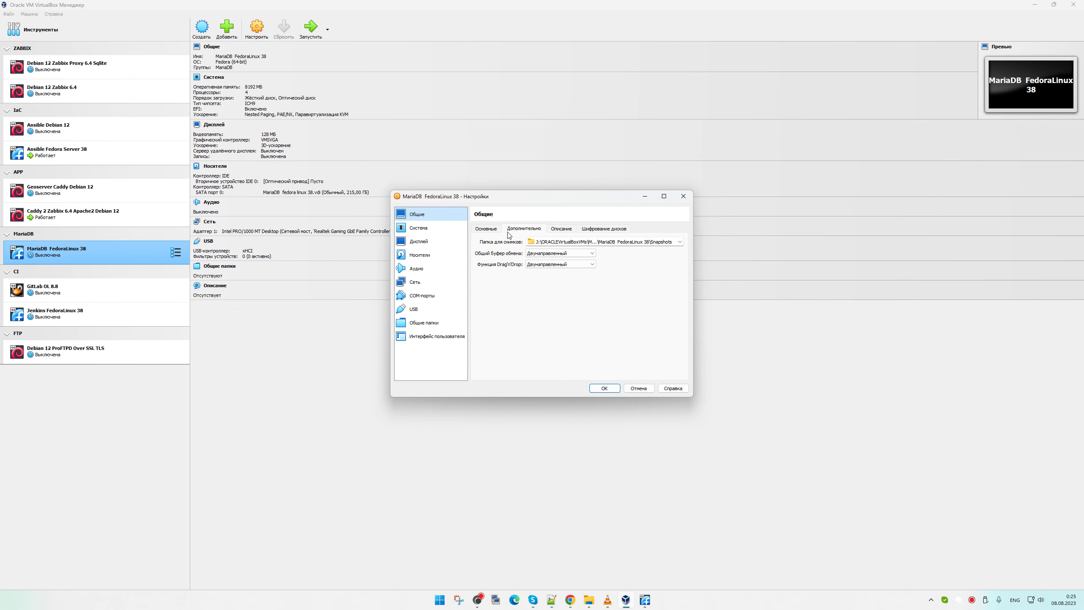
left_click(486, 229)
- Insert Fedora-Server-dvd-x86_64-38-1.6.iso into the MariaDB VM's empty IDE optical drive and save the settings
left_click(417, 242)
left_click(419, 254)
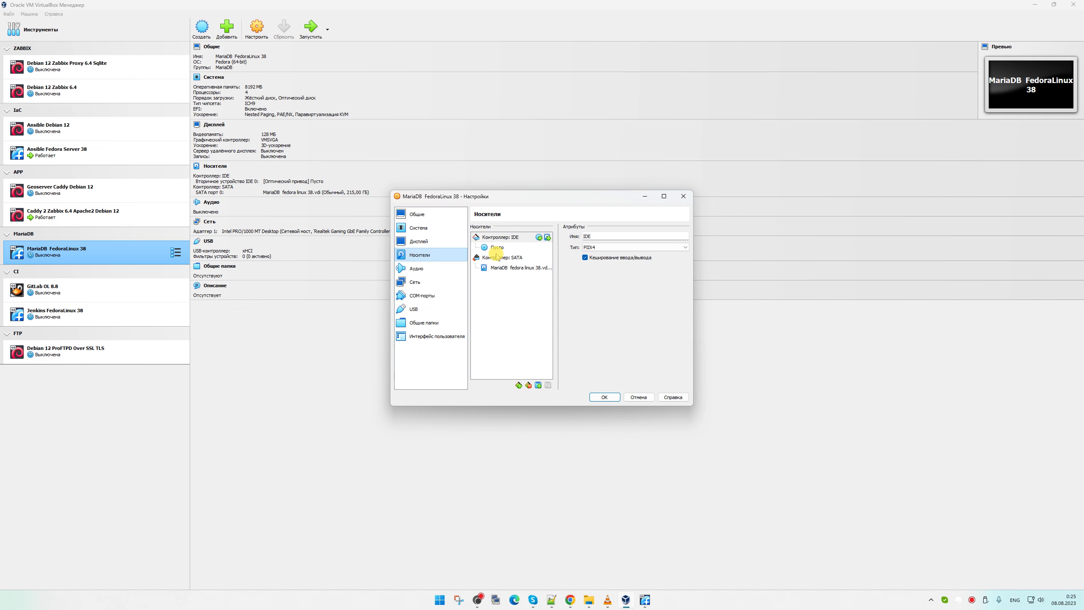
left_click(514, 247)
left_click(718, 236)
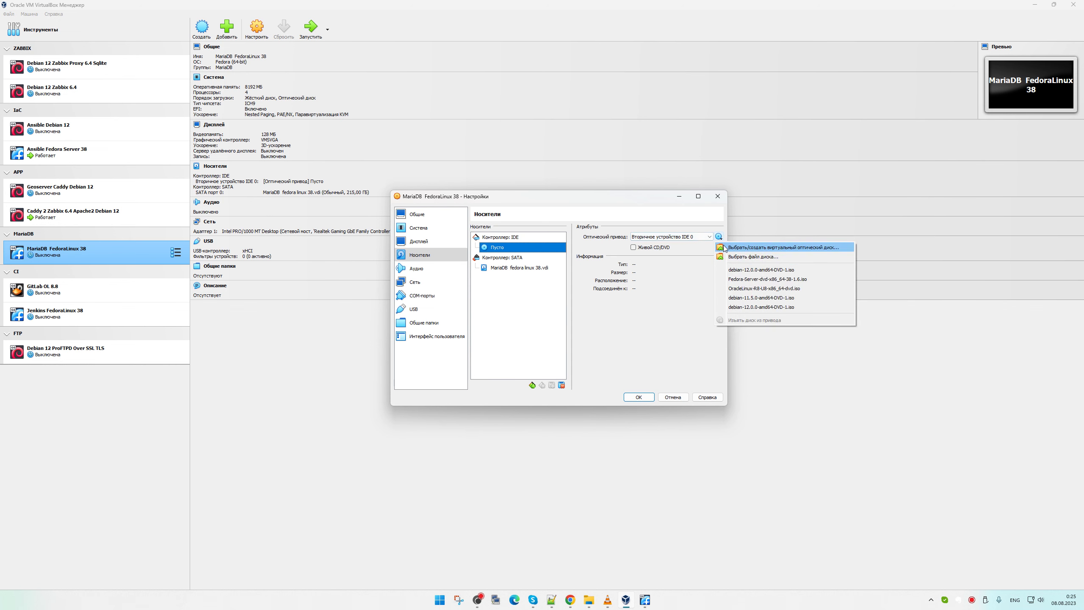
left_click(738, 279)
left_click(518, 257)
left_click(520, 267)
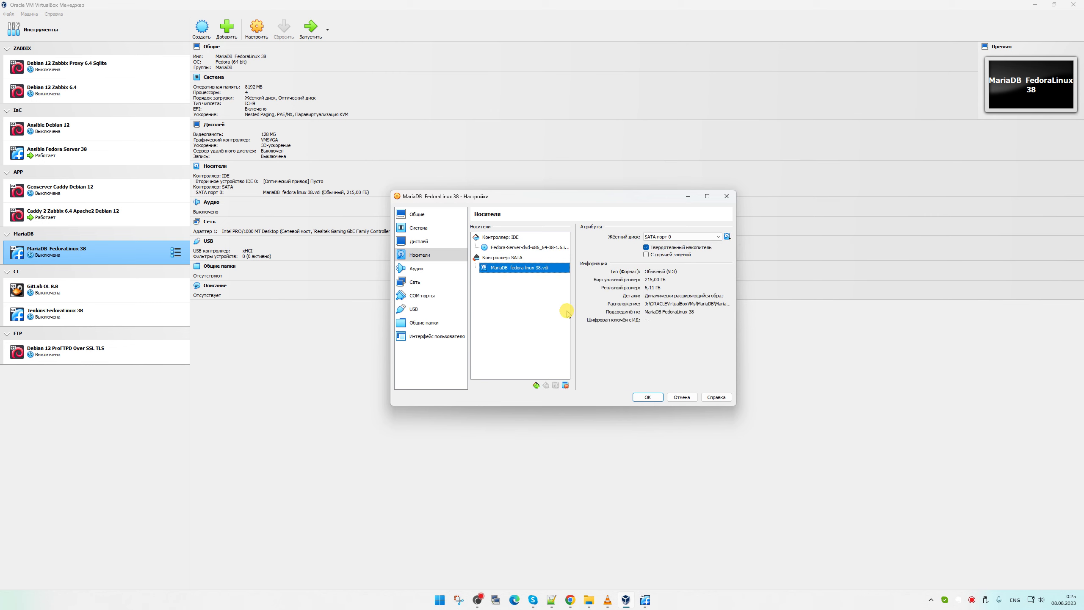
left_click(645, 397)
- Start the MariaDB FedoraLinux 38 VM in background mode with interface and place its window beside the Debian installer
left_click(327, 29)
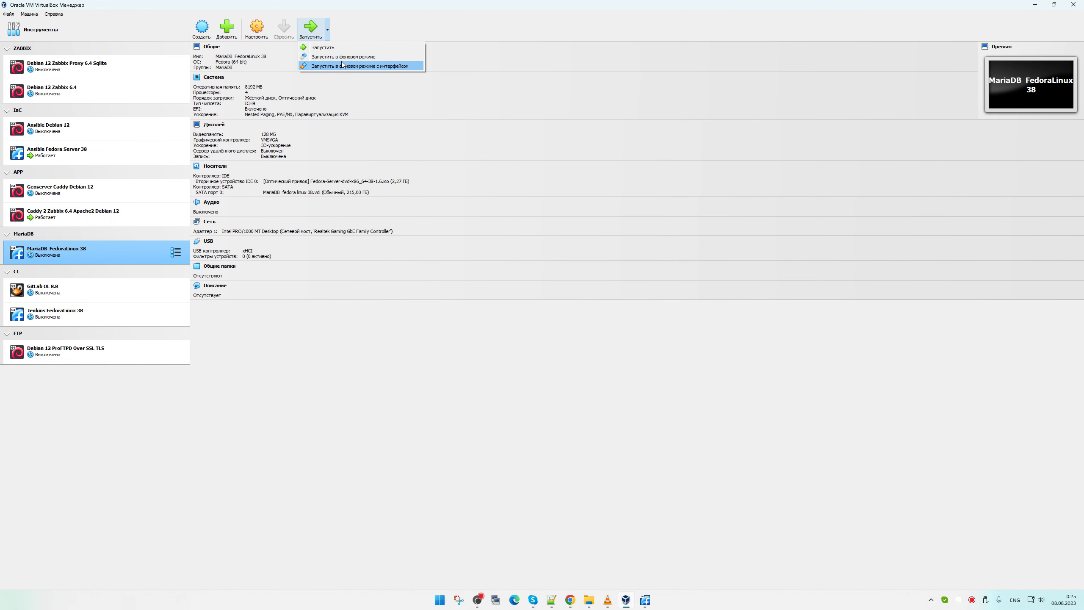
left_click(363, 65)
mouse_move(644, 596)
left_click(564, 542)
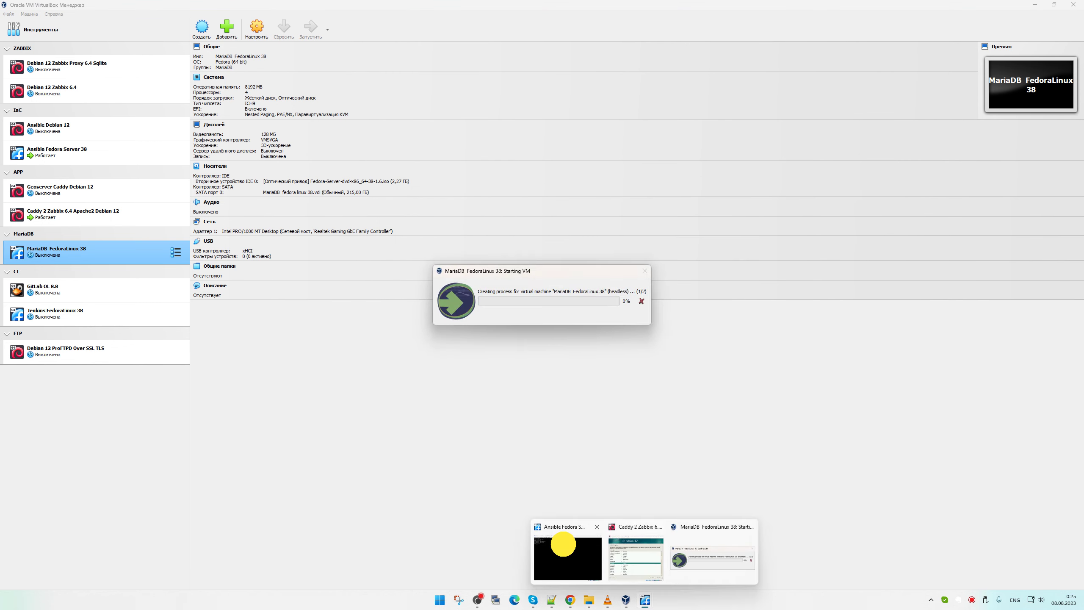
left_click(638, 555)
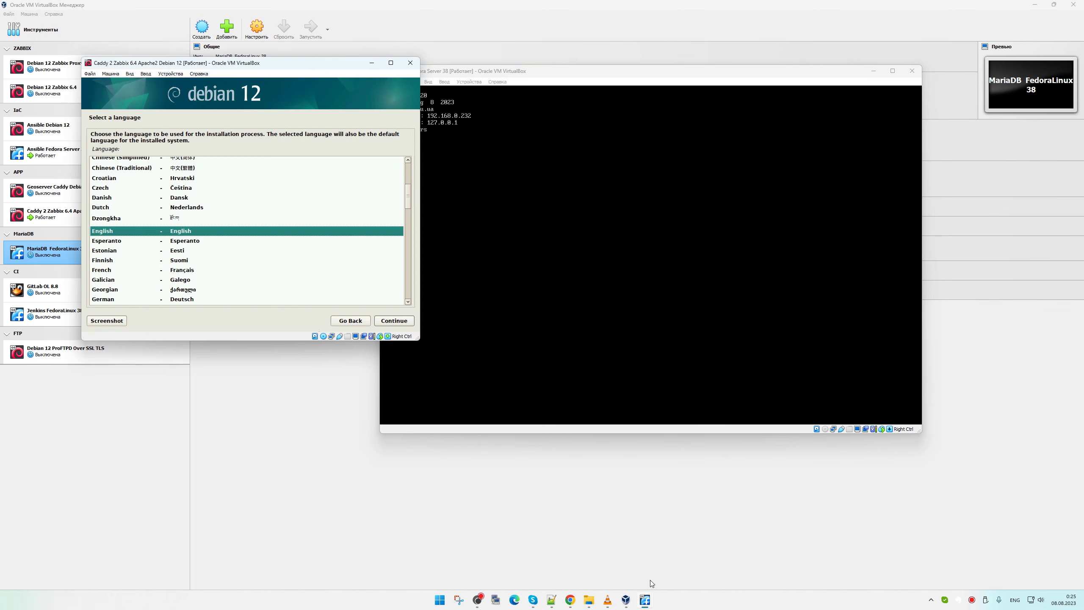
left_click(699, 560)
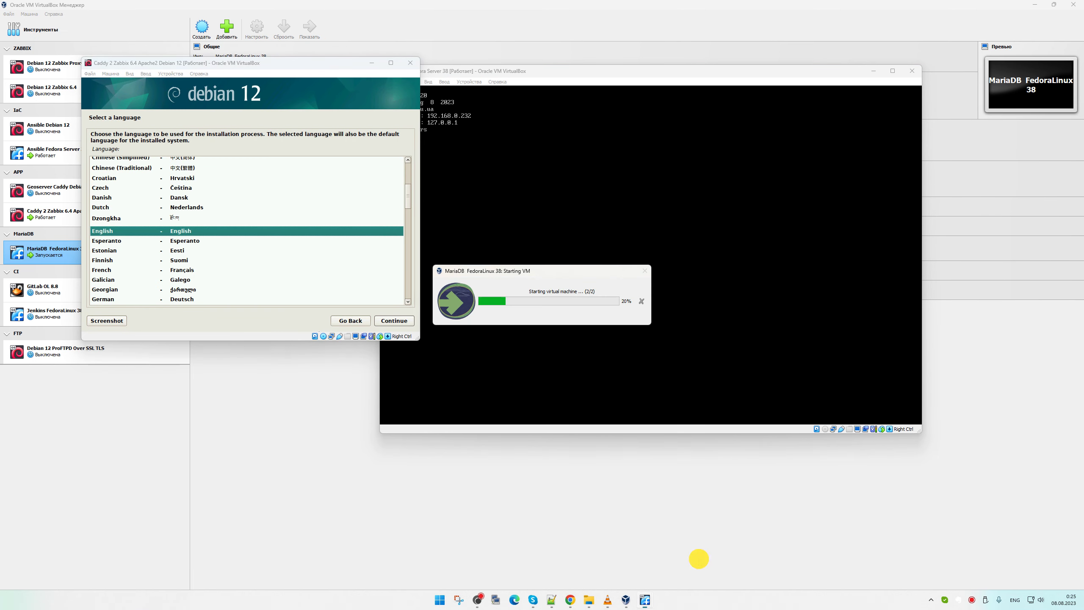
left_click(873, 71)
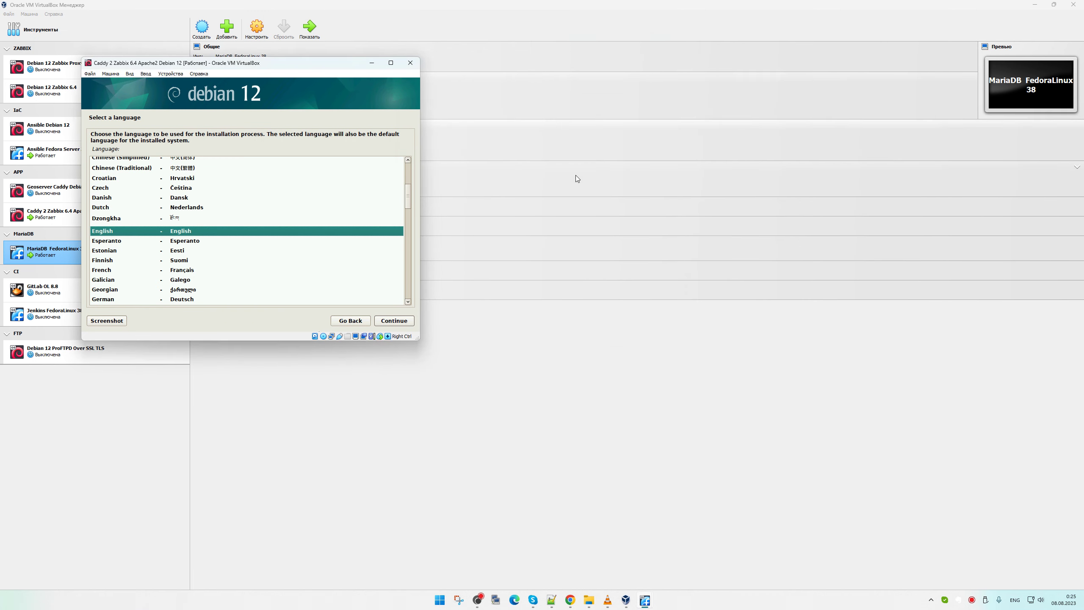
left_click_drag(615, 20, 795, 75)
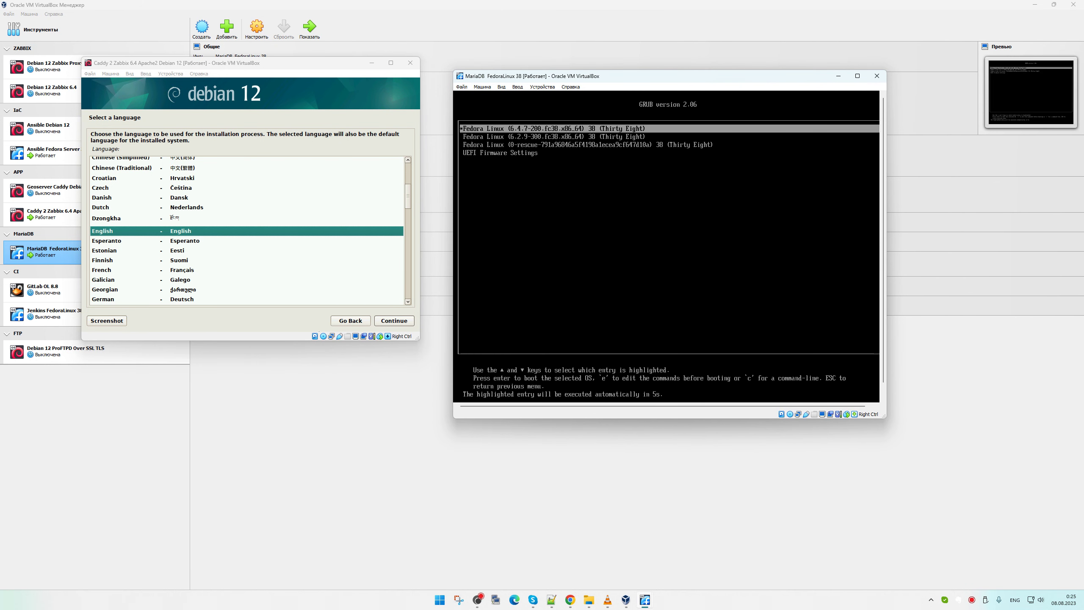
- Enter UEFI Firmware Settings from the MariaDB VM's GRUB boot menu
key("Down")
key("Down")
key("Down")
key("Return")
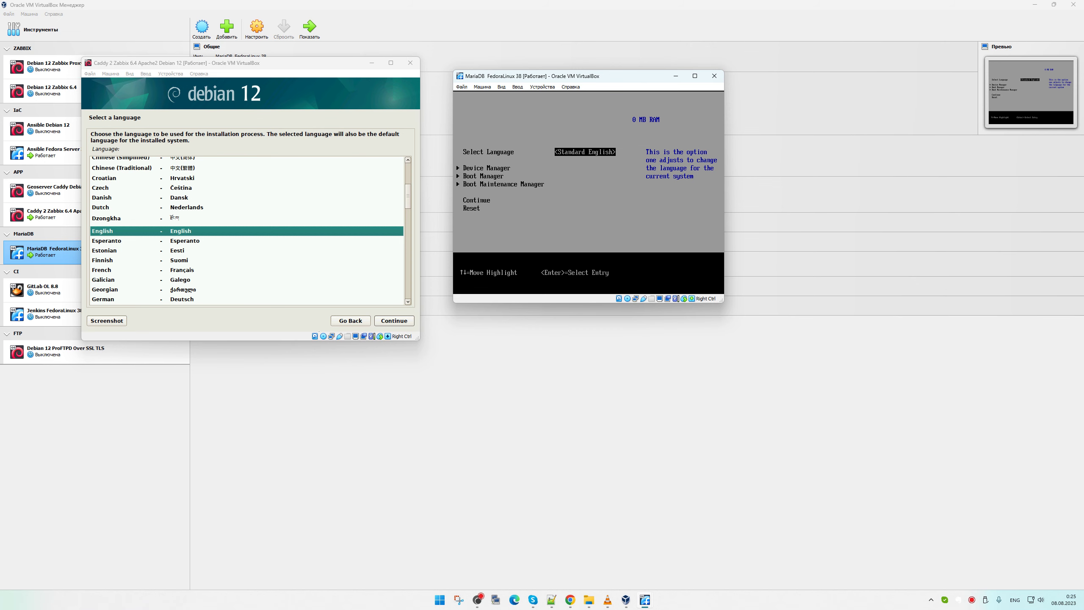
- Boot the MariaDB VM from the UEFI VBOX CD-ROM entry in Boot Manager and launch the Fedora installer
key("Down")
key("Down")
key("Return")
key("Down")
key("Down")
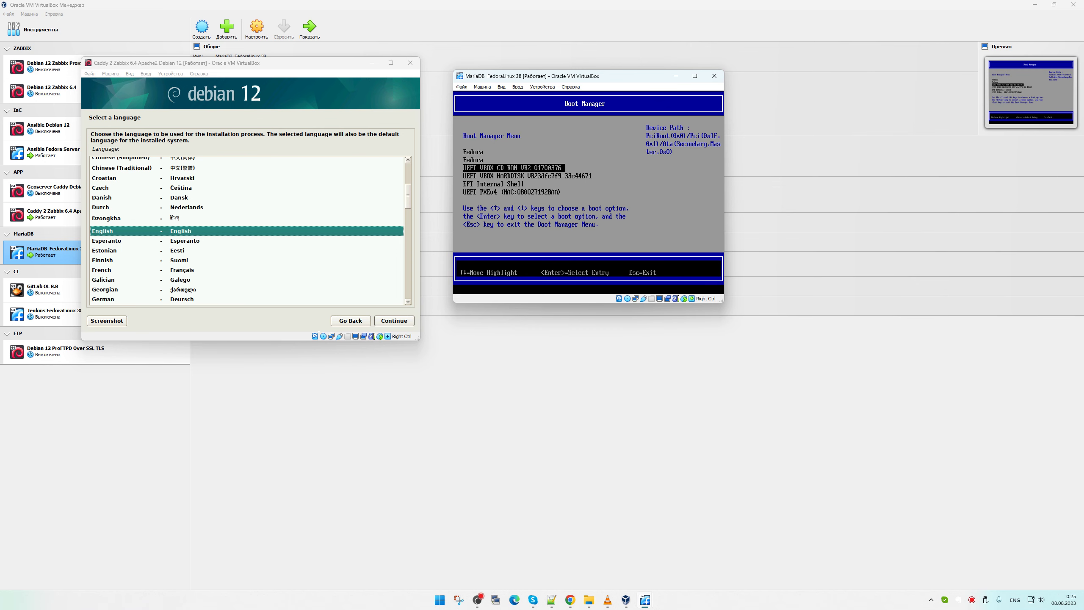
key("Return")
key("Up")
key("Return")
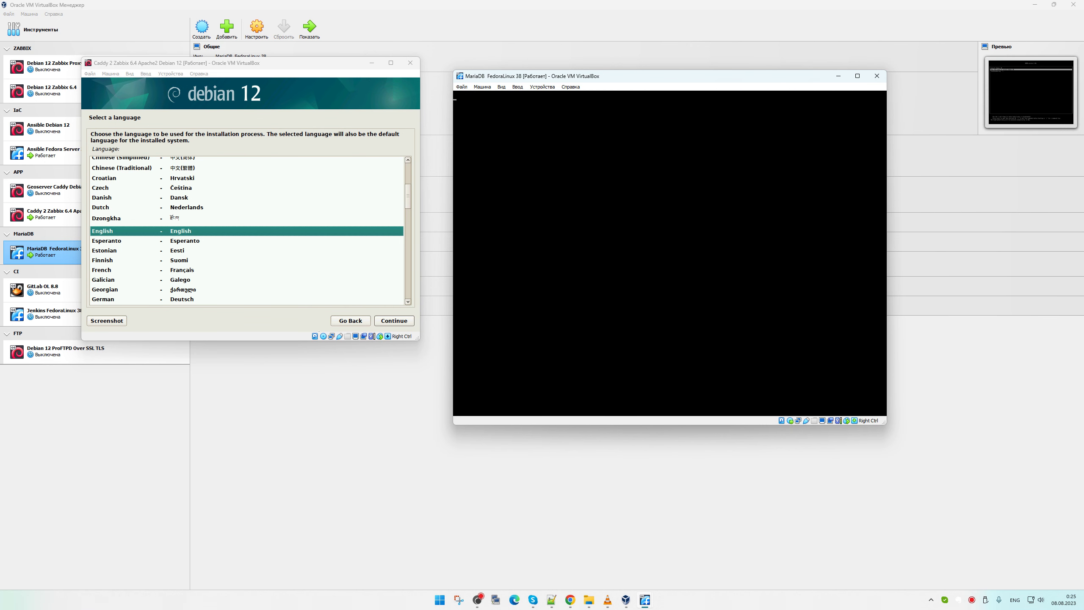
- Arrange the MariaDB and Caddy 2 VM windows side by side without overlap
key("shift")
key("shift")
key("ctrl")
key("alt")
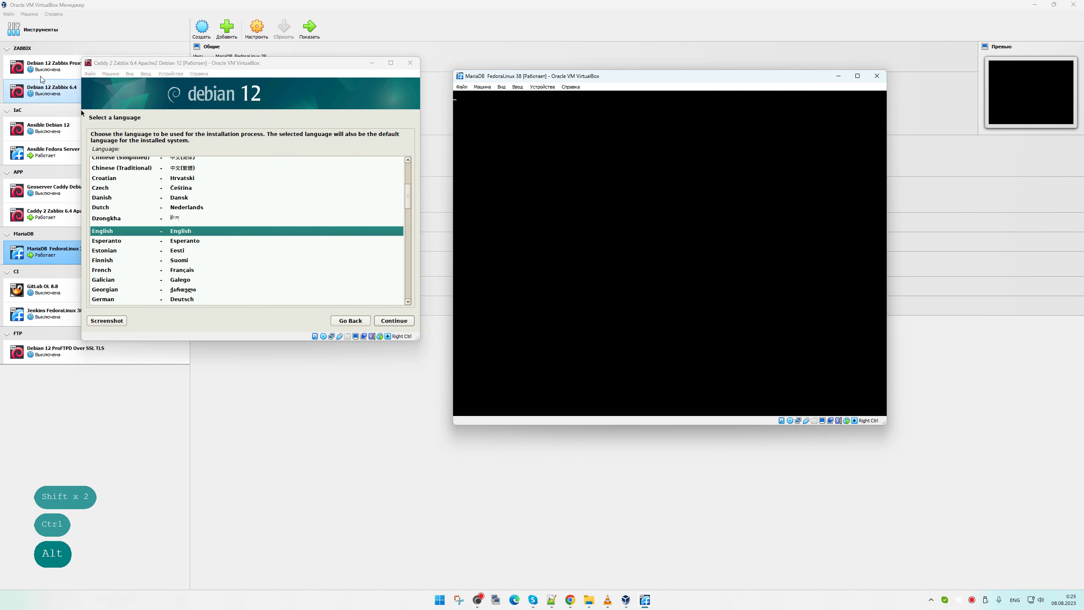
left_click_drag(556, 79, 638, 58)
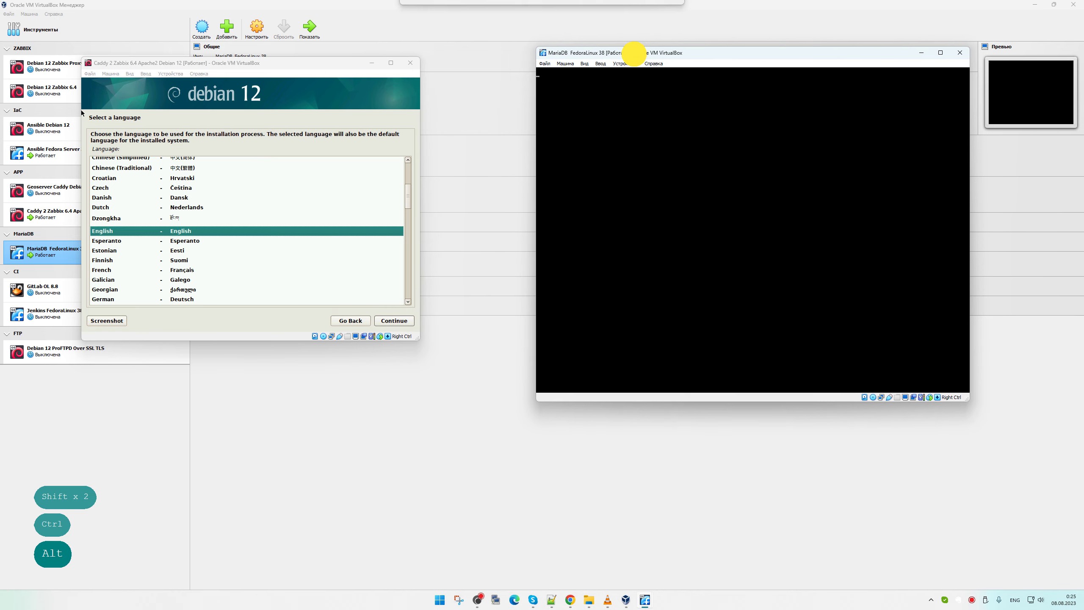
left_click_drag(202, 63, 244, 55)
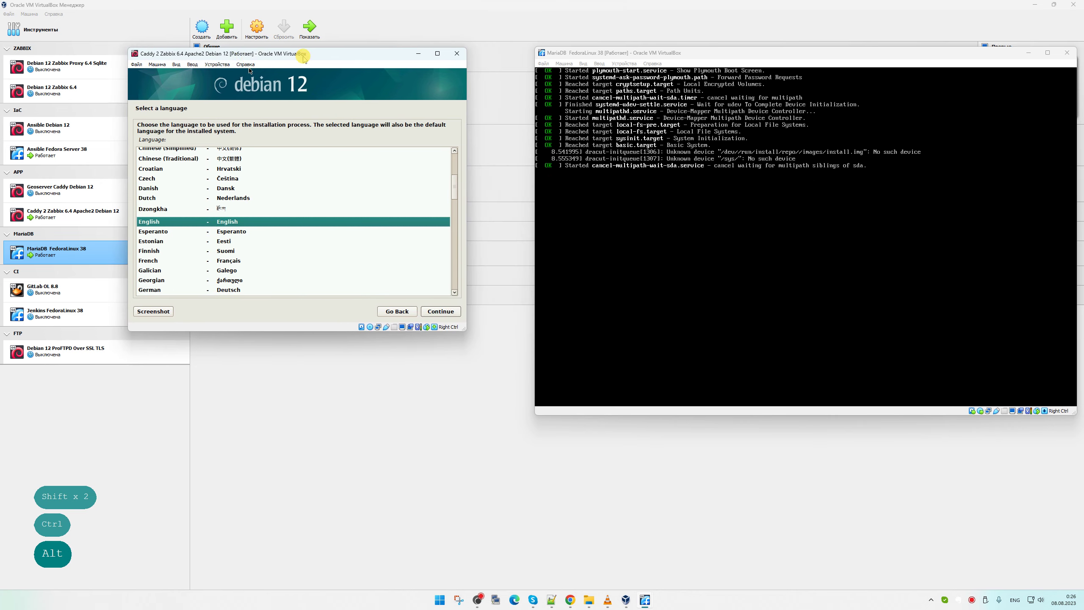
left_click_drag(722, 53, 694, 60)
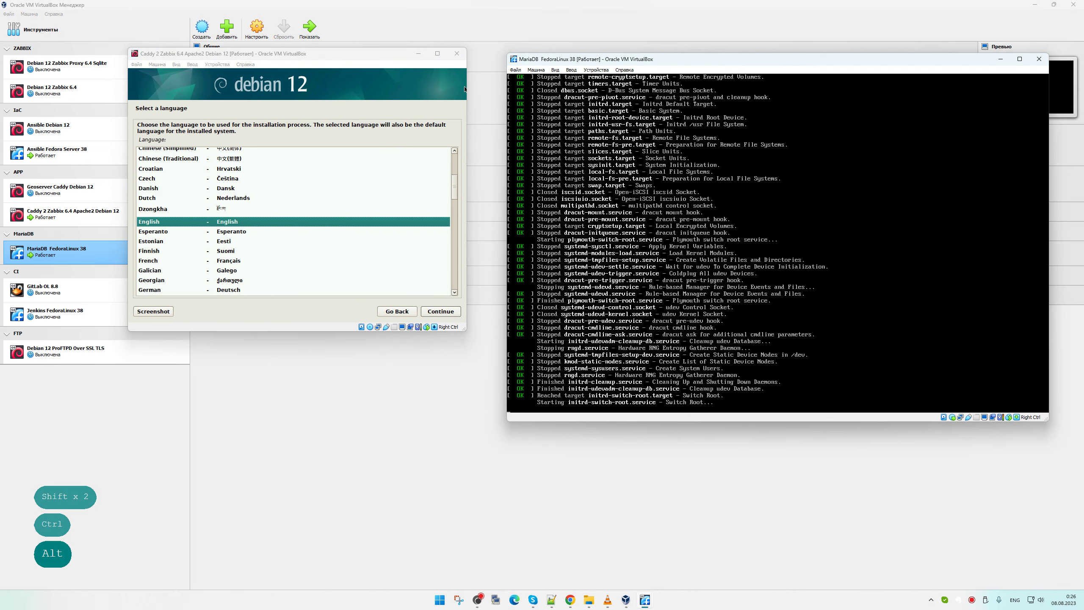
left_click_drag(315, 56, 319, 64)
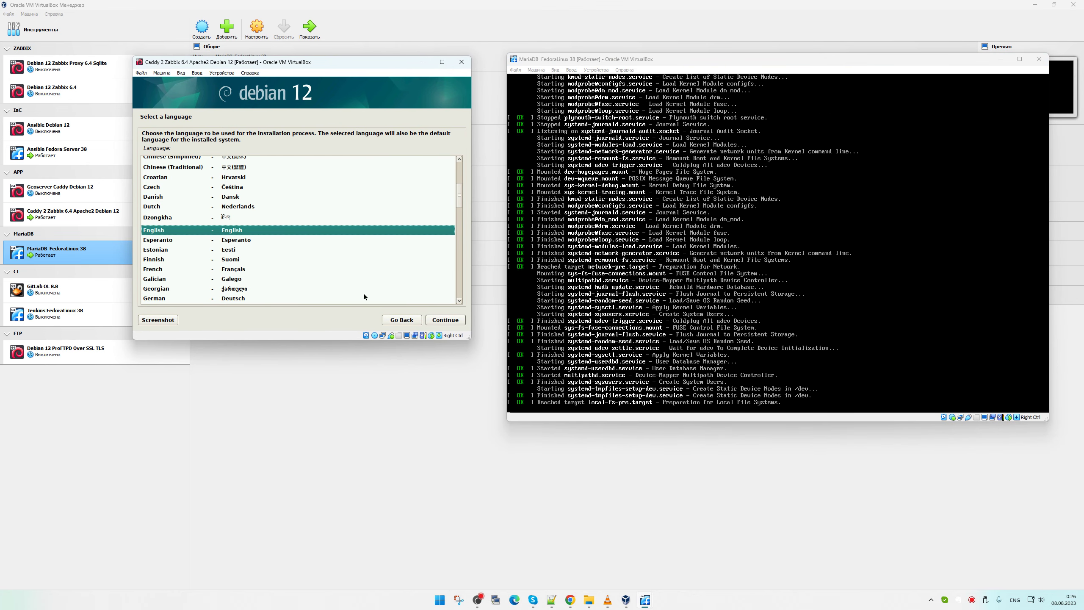
- Accept English as the Debian installation language and choose Europe as the location's region
left_click(451, 321)
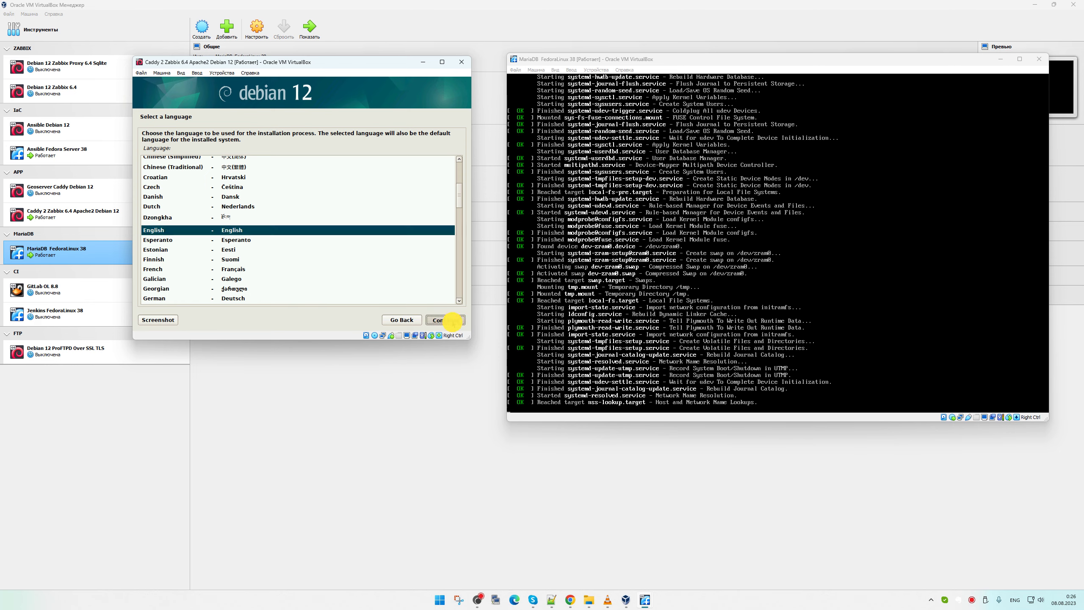
double_click(259, 300)
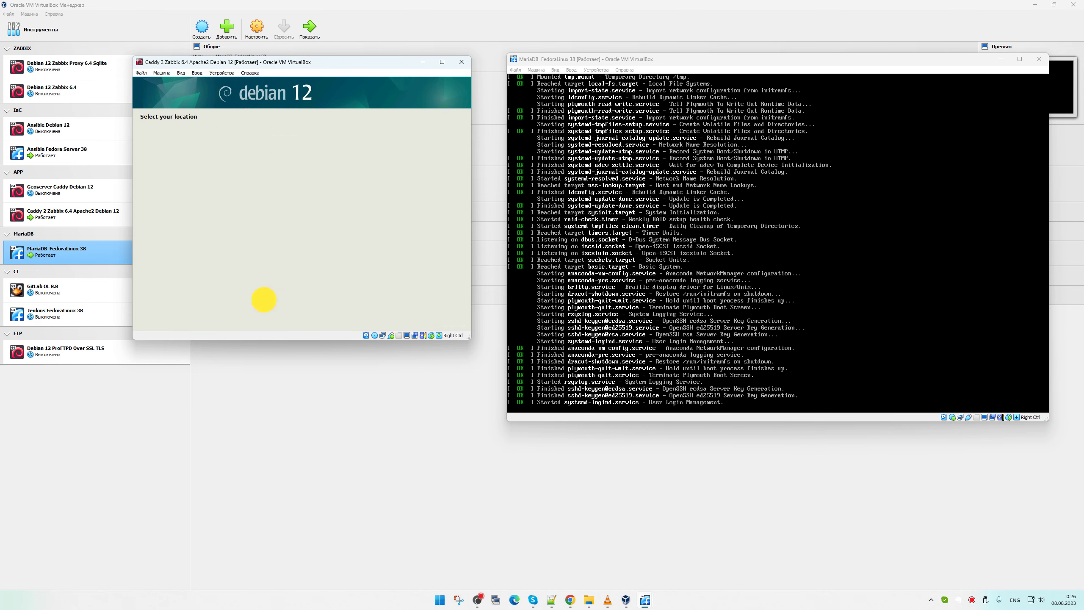
double_click(179, 232)
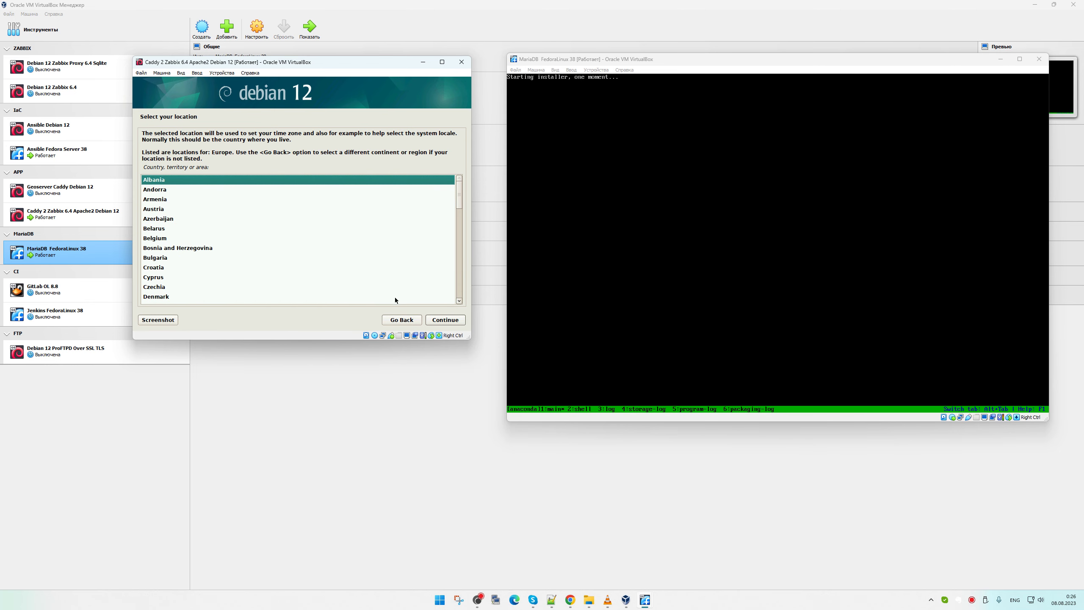
- Set the Debian location to Ukraine and the keyboard keymap to American English
scroll(342, 268, "down", 12)
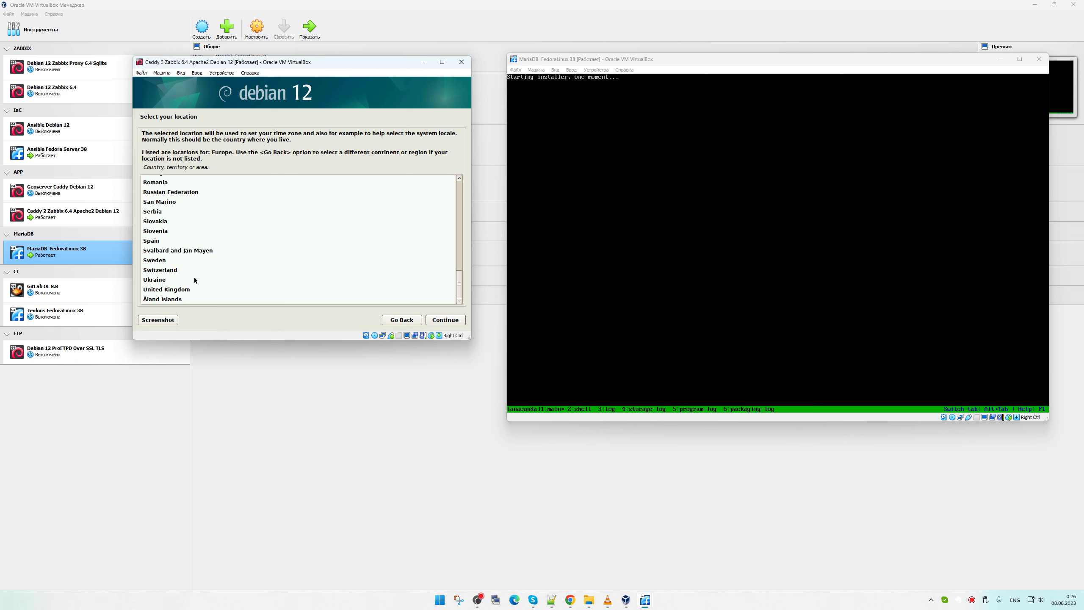
double_click(194, 277)
double_click(195, 278)
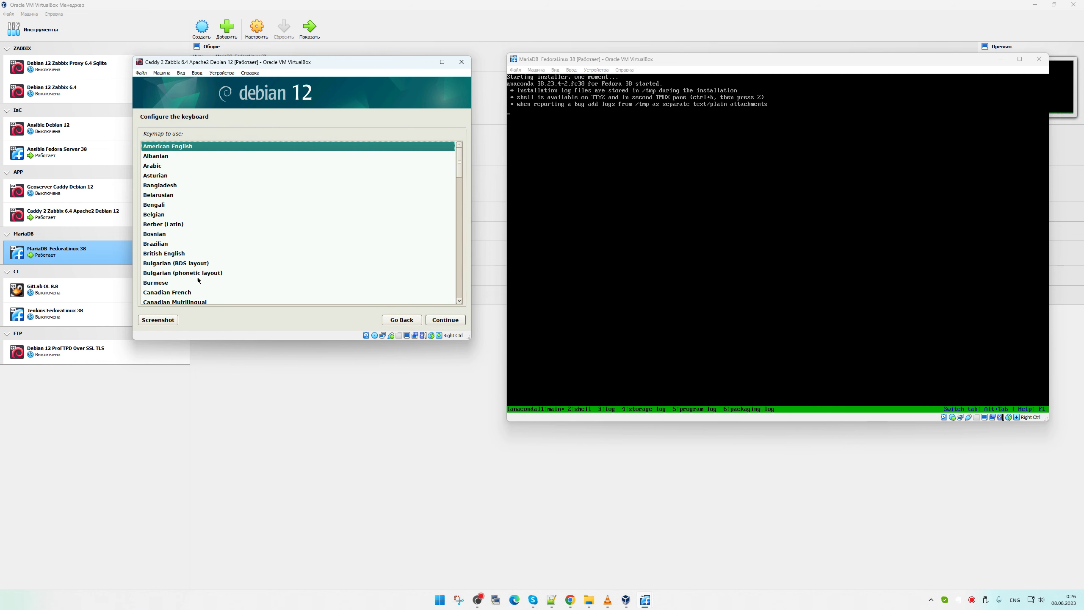
double_click(202, 147)
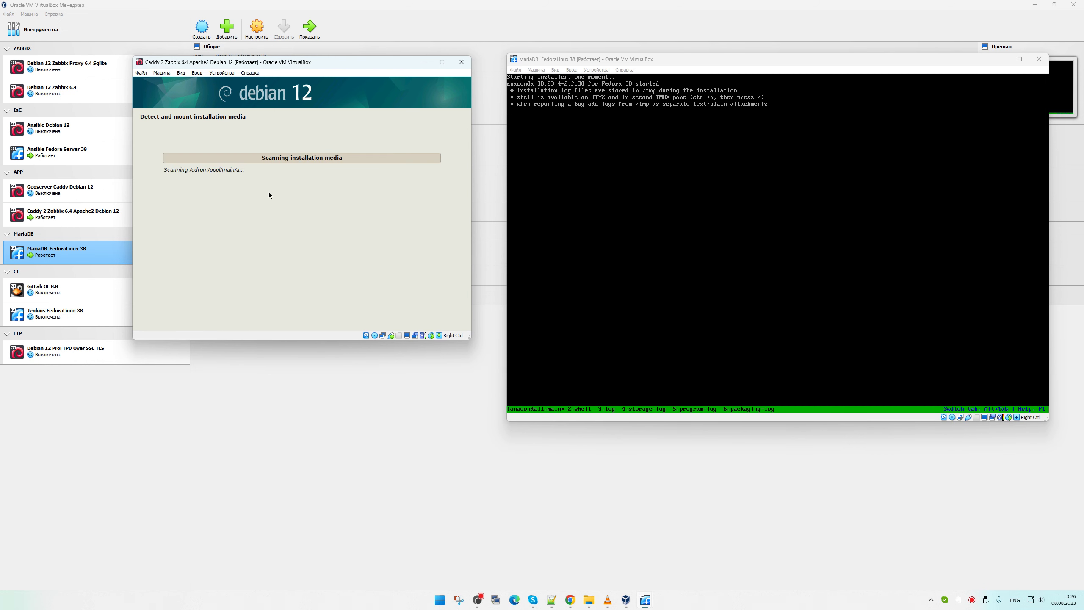
- Move the MariaDB VM window closer to the Caddy 2 one and continue the Fedora installer in English (United States)
left_click_drag(820, 57, 799, 60)
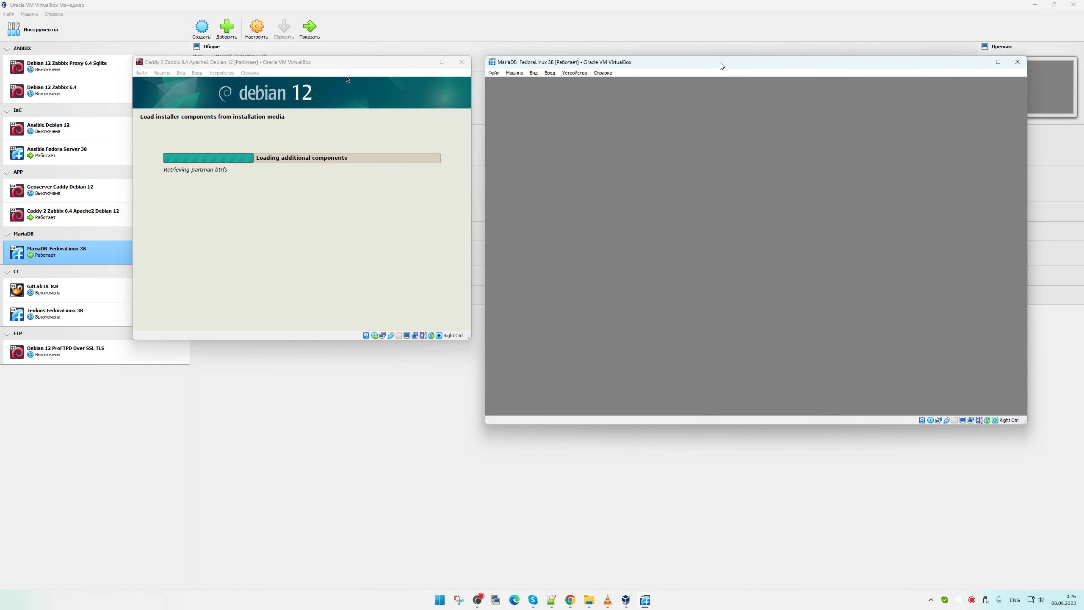
left_click(634, 203)
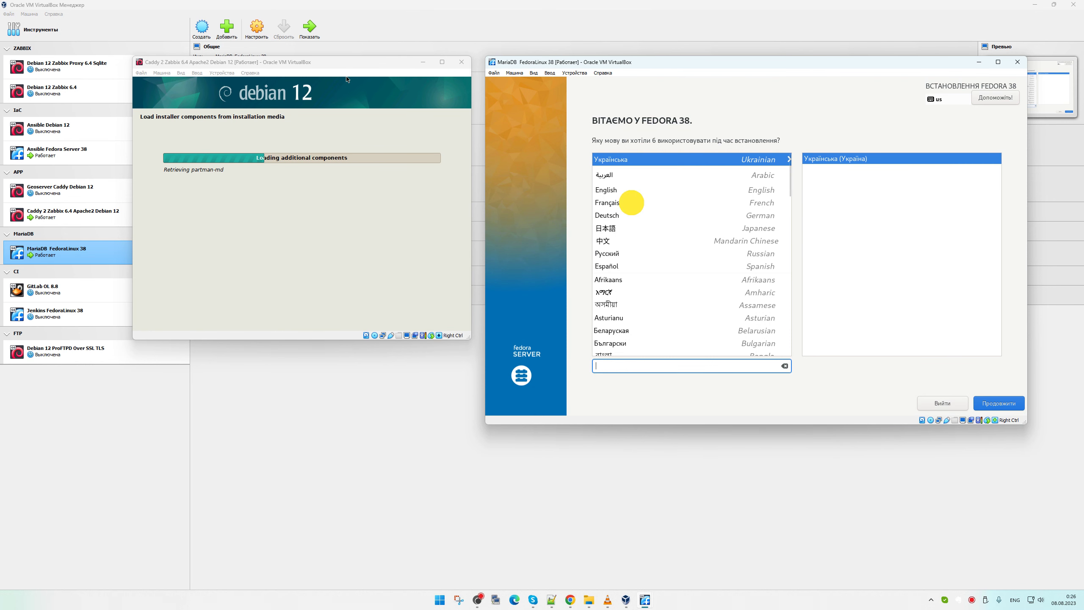
left_click(630, 190)
left_click(1003, 403)
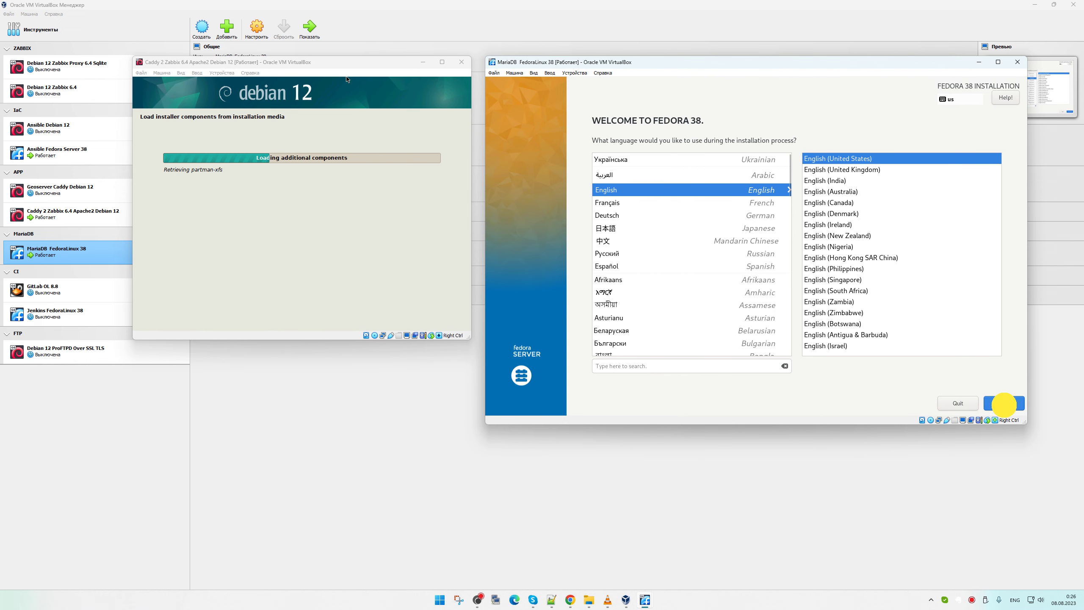
left_click(1003, 404)
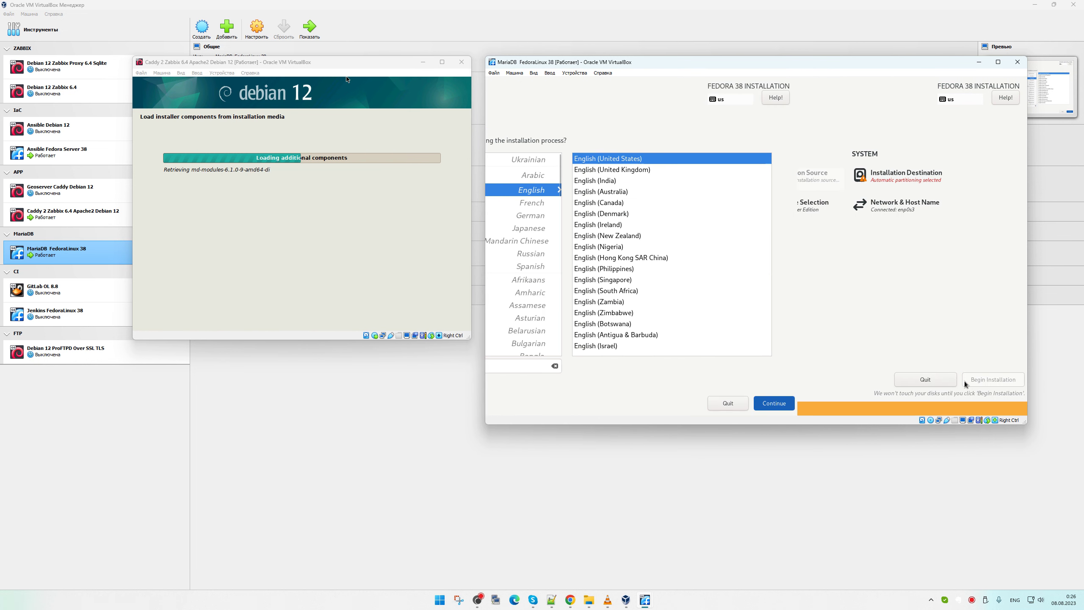
- Set the Fedora installation destination's storage configuration to Custom and proceed to manual partitioning
left_click(876, 184)
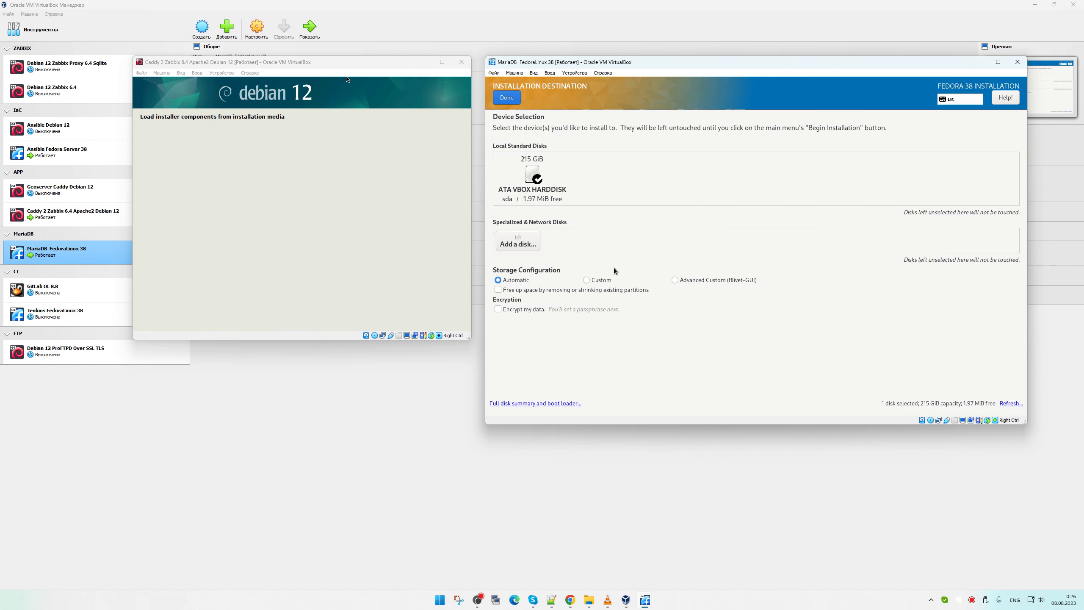
left_click(620, 277)
left_click(586, 280)
left_click(506, 99)
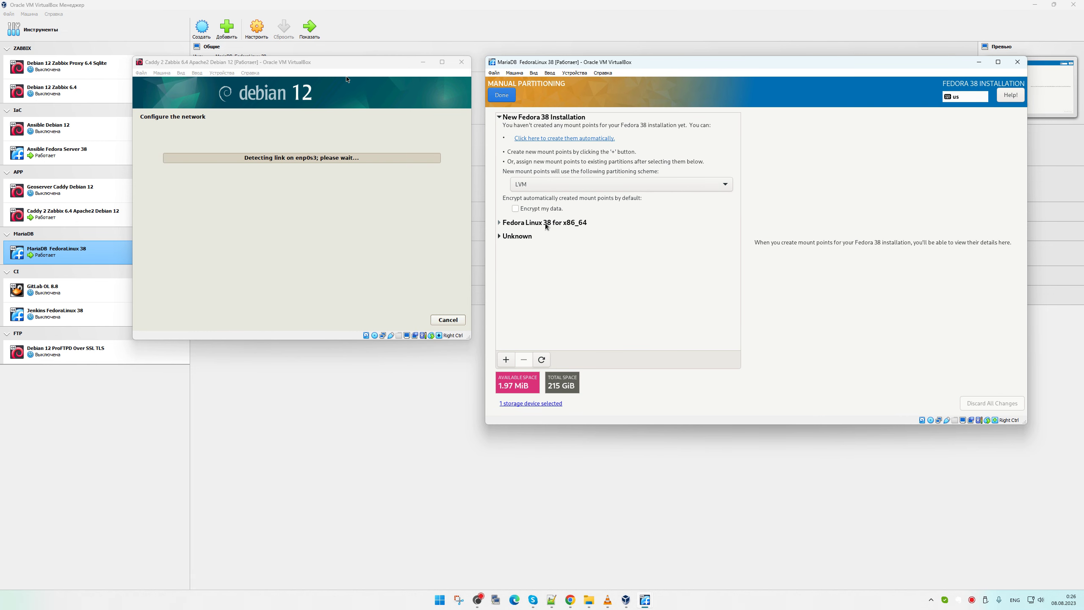
- Delete the partitions of the existing Fedora Linux 38 installation from the disk
left_click(545, 222)
left_click(526, 361)
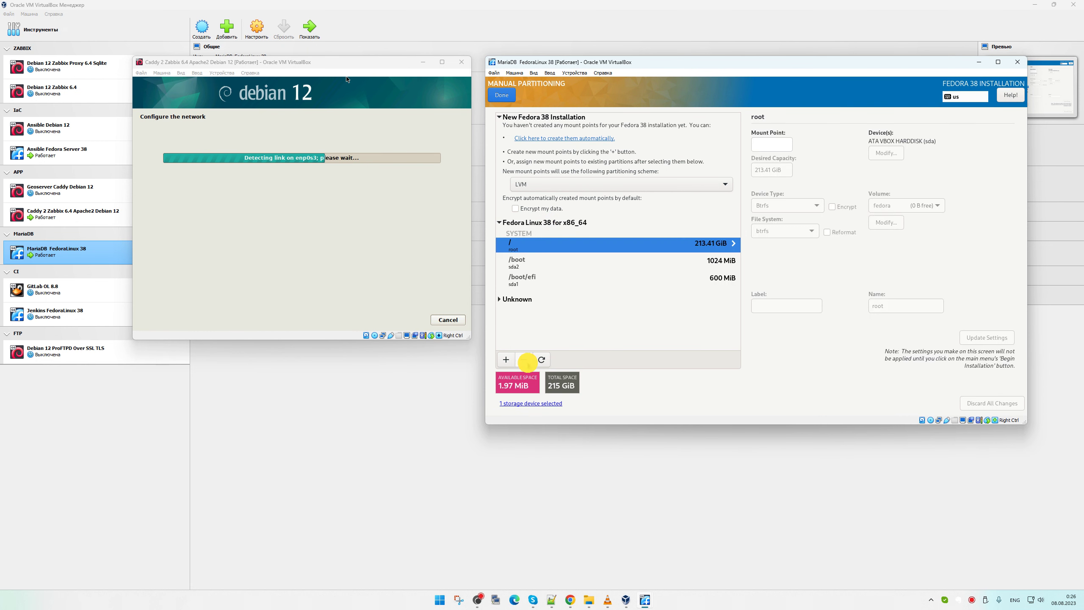
left_click(829, 252)
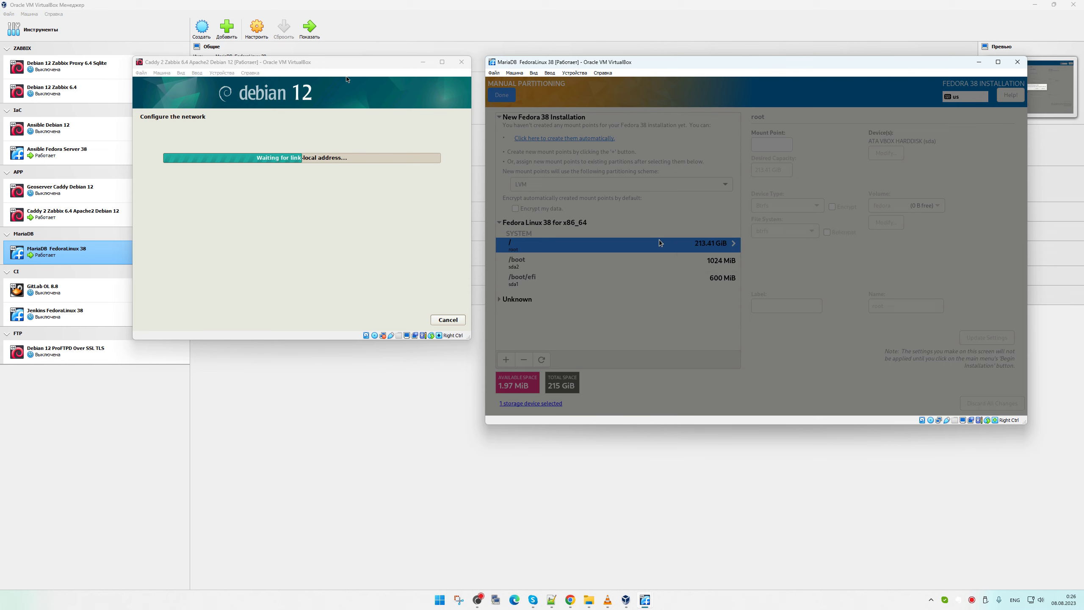
- Set the partitioning scheme to Btrfs, create the Fedora mount points automatically and accept the disk changes
left_click(592, 174)
left_click(588, 162)
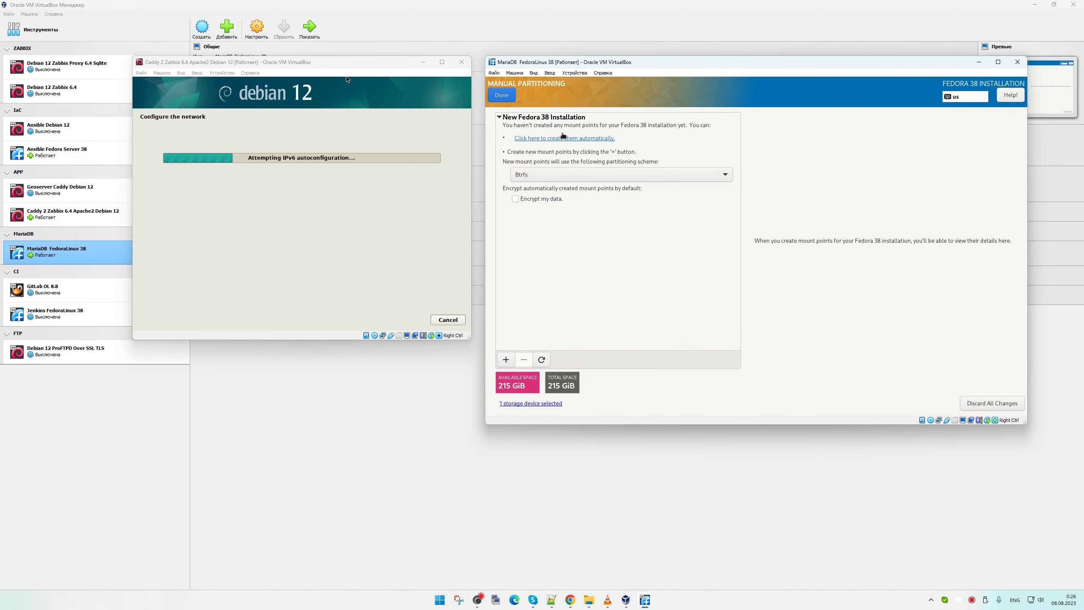
left_click(524, 138)
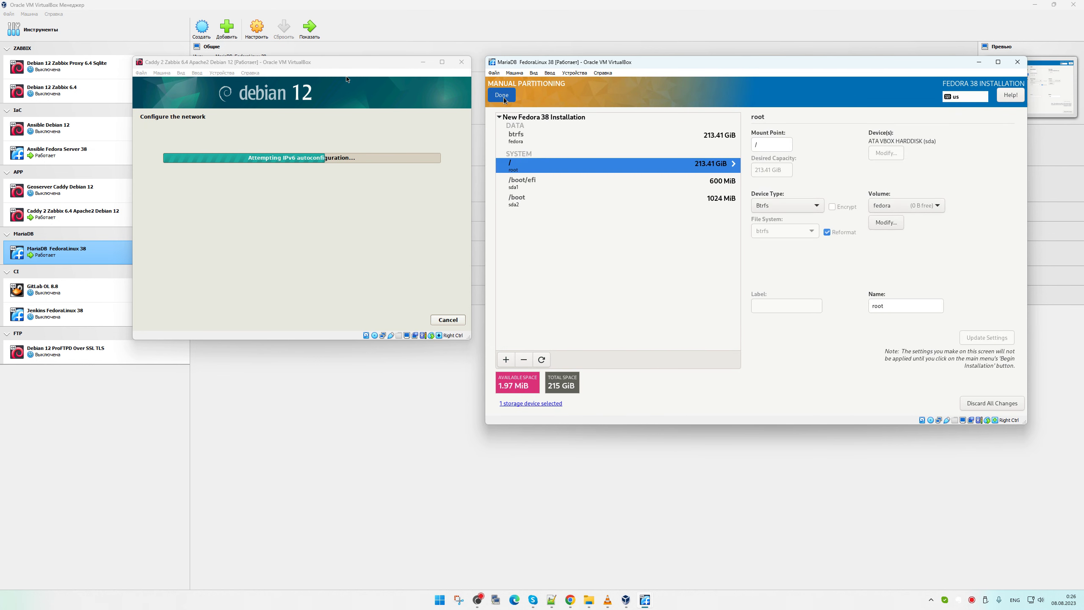
left_click(898, 338)
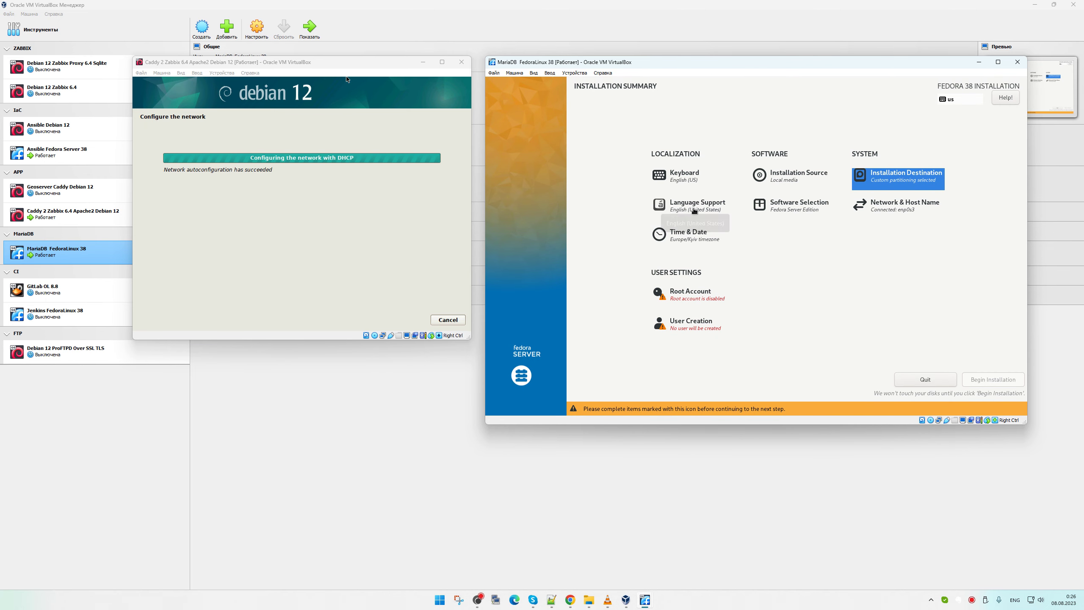
- Accept the default hostname and domain name in the Debian installer and leave the root password empty
left_click(250, 235)
key("Return")
key("Return")
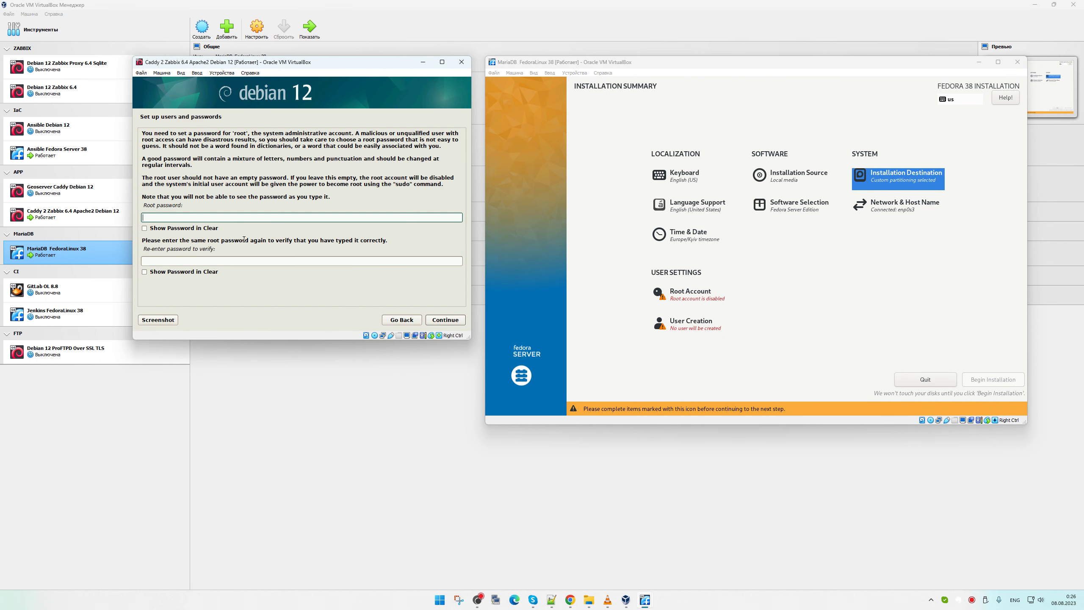
key("BackSpace")
key("Return")
key("Return")
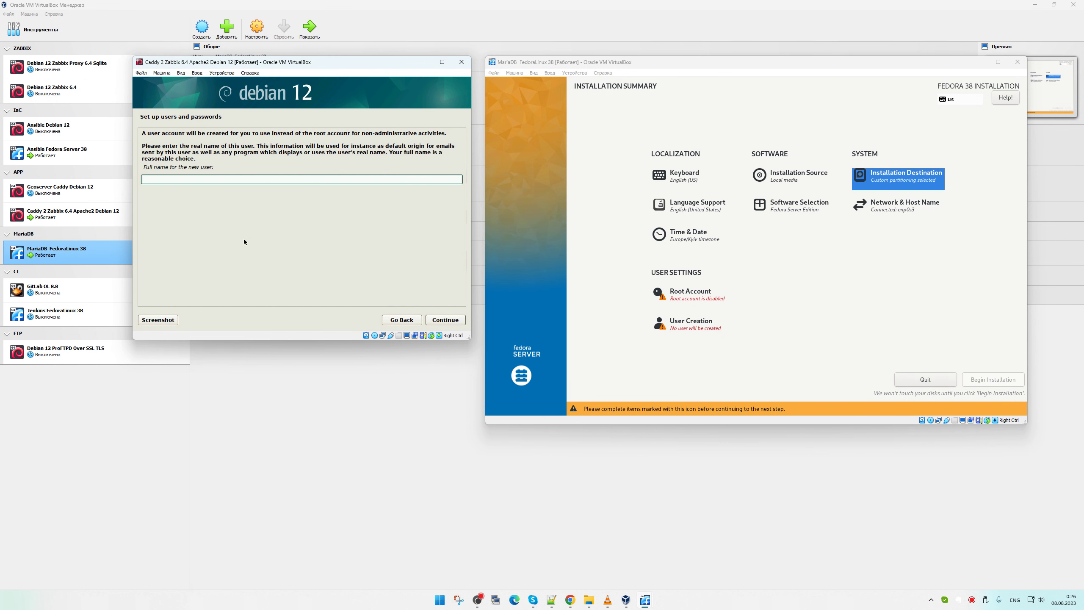
- Create the Debian user account with the user's full name, the suggested username and the account password
type("ideni")
key("Return")
key("Return")
type("1")
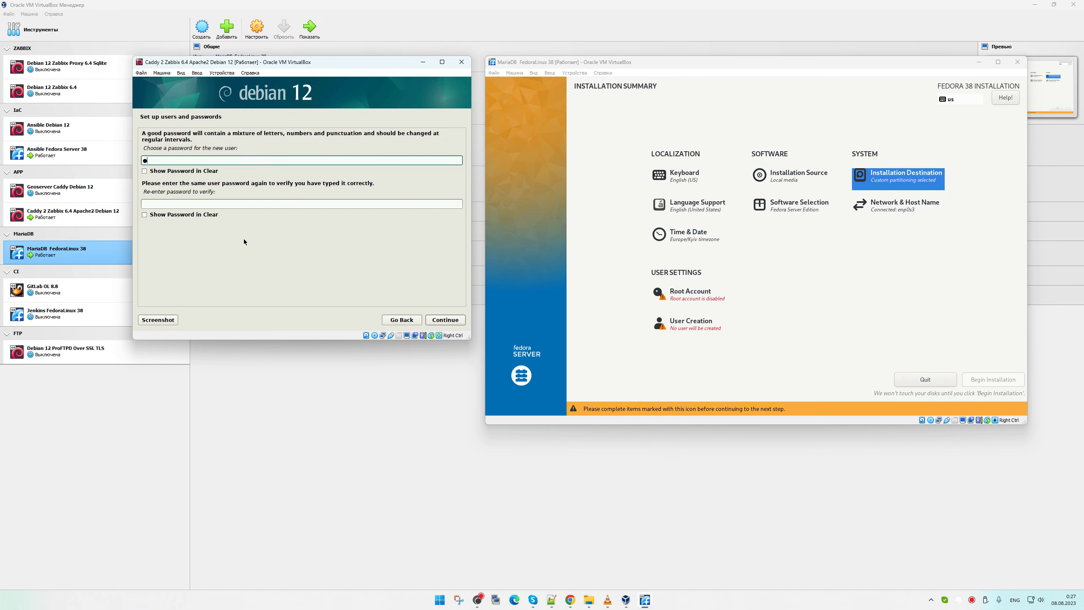
key("Return")
type("1")
key("Return")
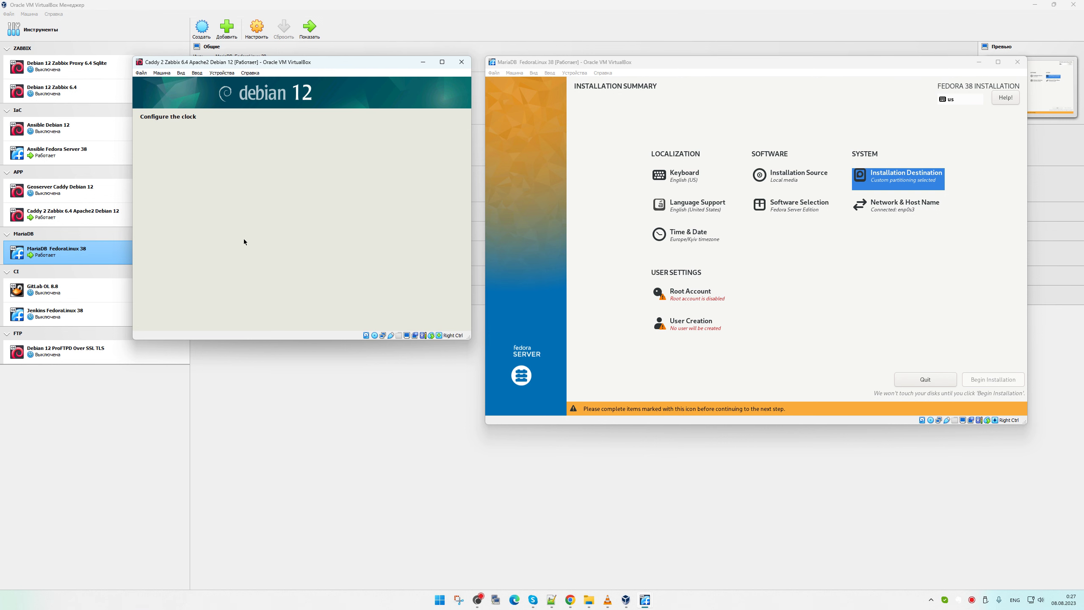
- Set the Fedora installer's base environment to Fedora Custom Operating System in the software selection
key("ctrl")
key("alt")
key("alt")
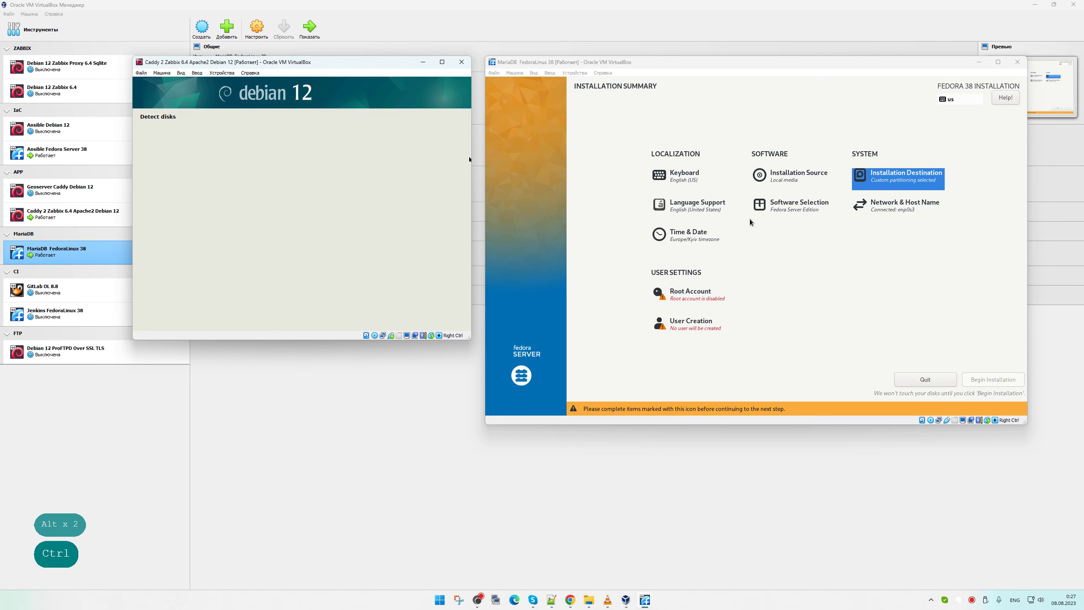
left_click(862, 270)
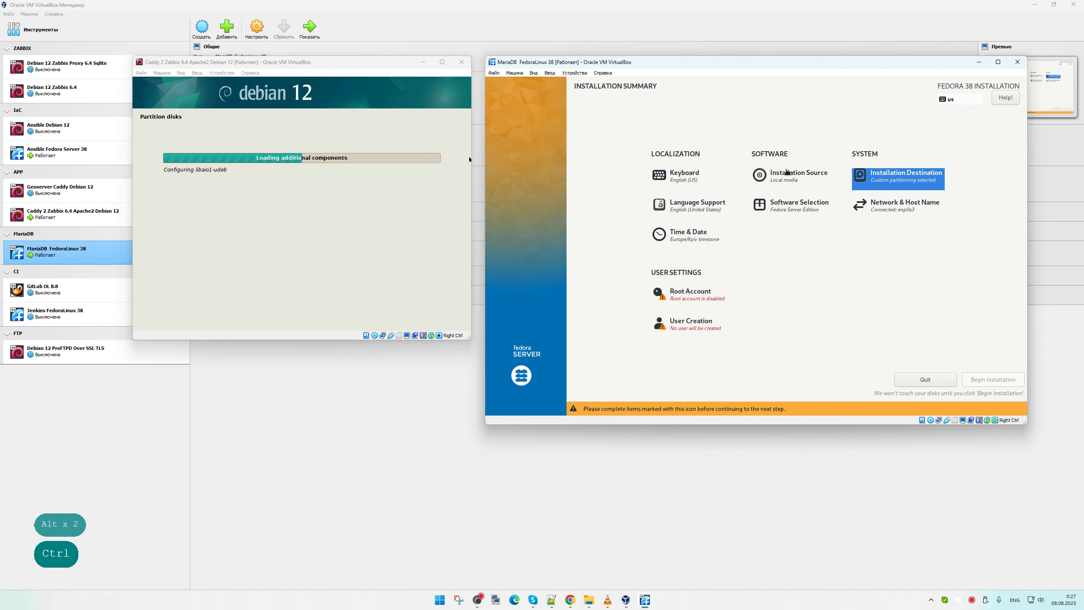
left_click(814, 209)
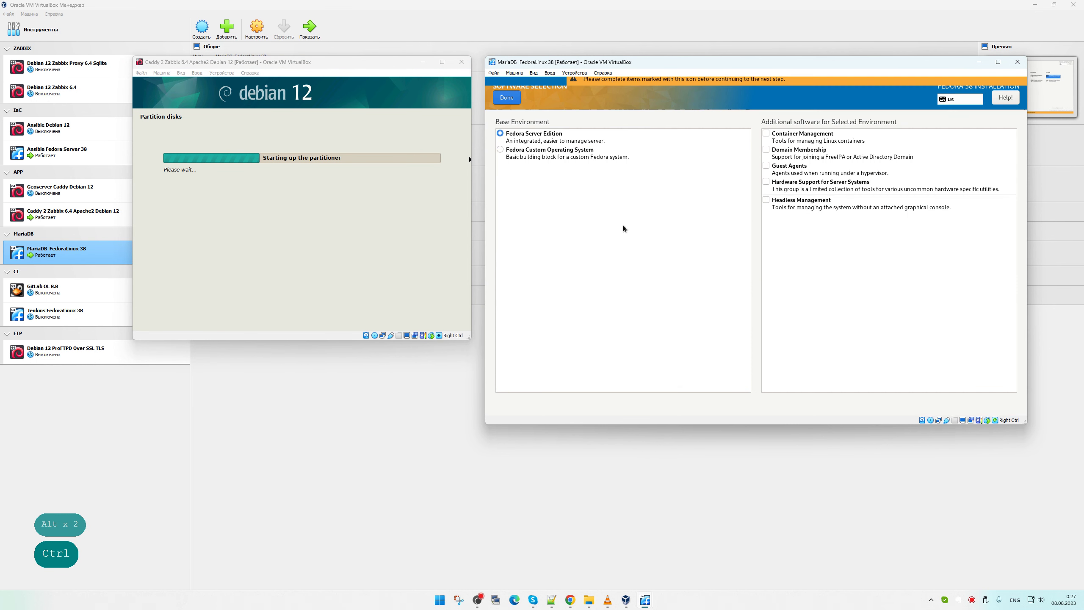
left_click(573, 157)
left_click(507, 97)
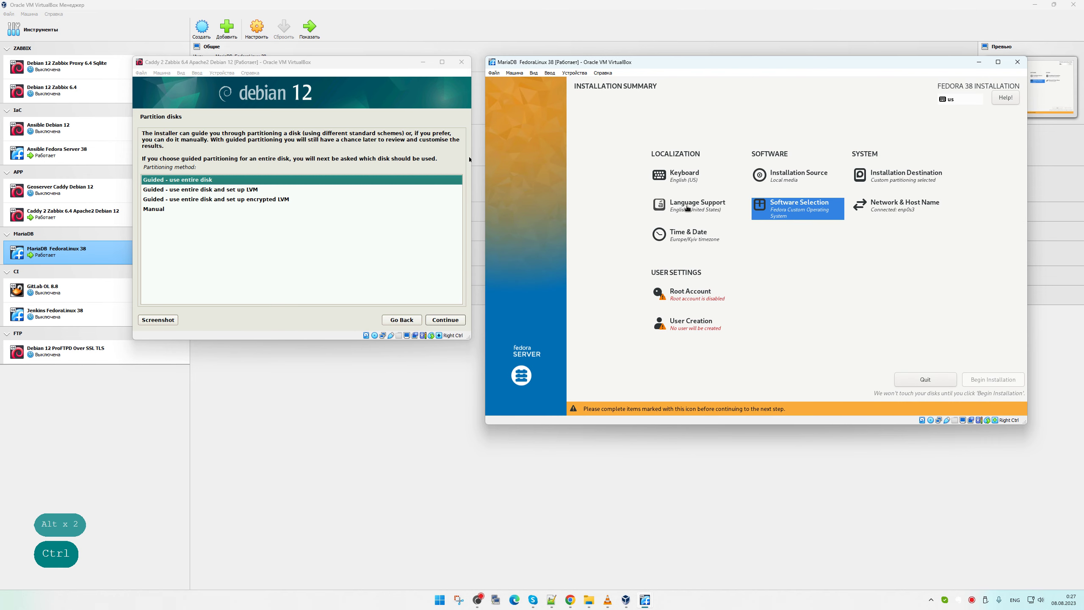
- Review the time and date settings and the root account settings in the Fedora installer
left_click(688, 236)
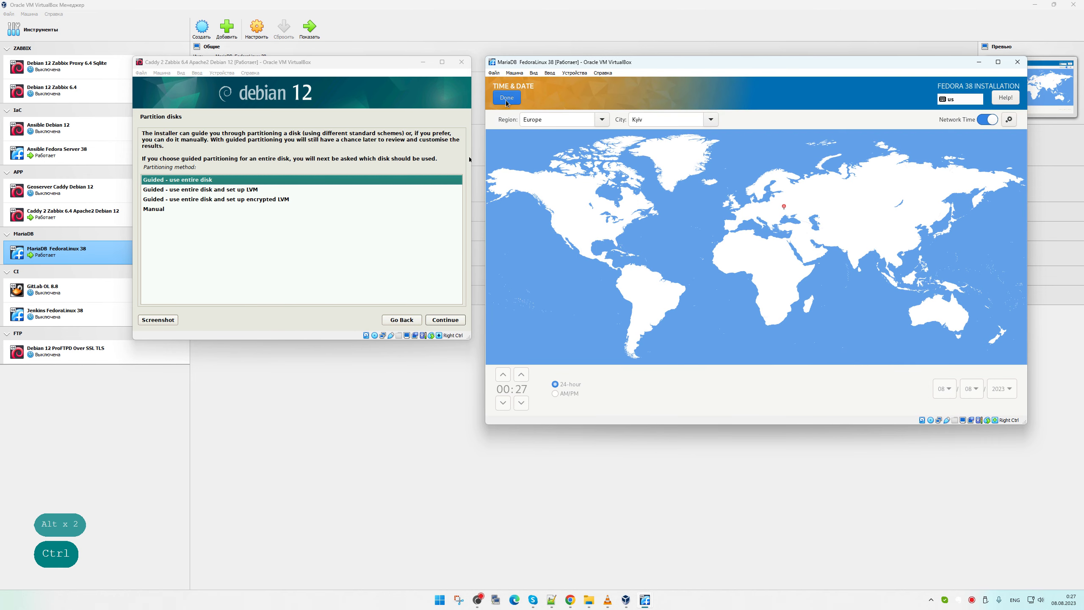
left_click(505, 98)
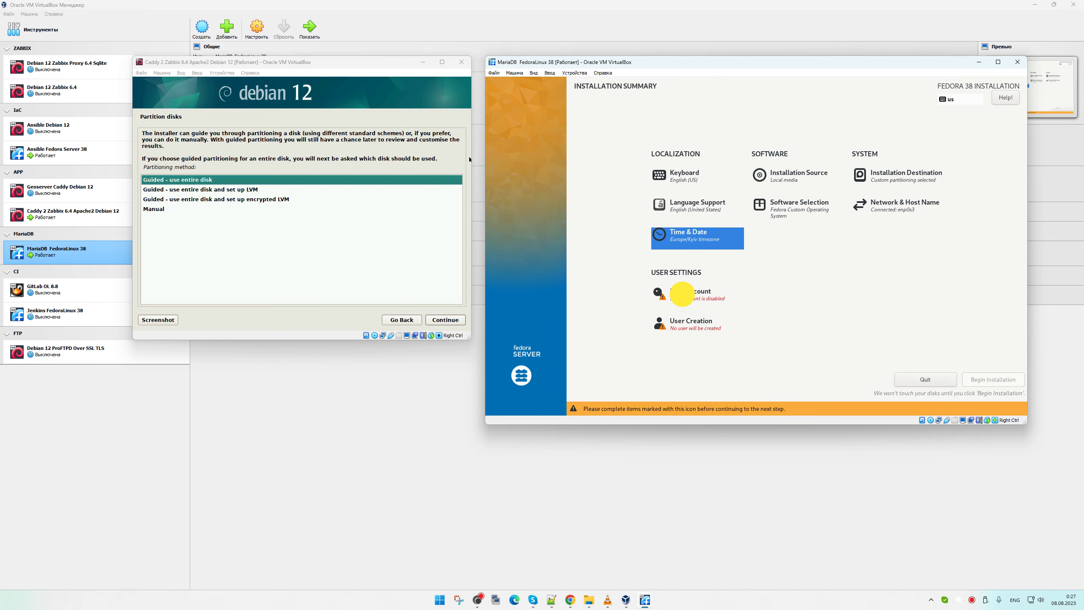
left_click(681, 294)
left_click(506, 98)
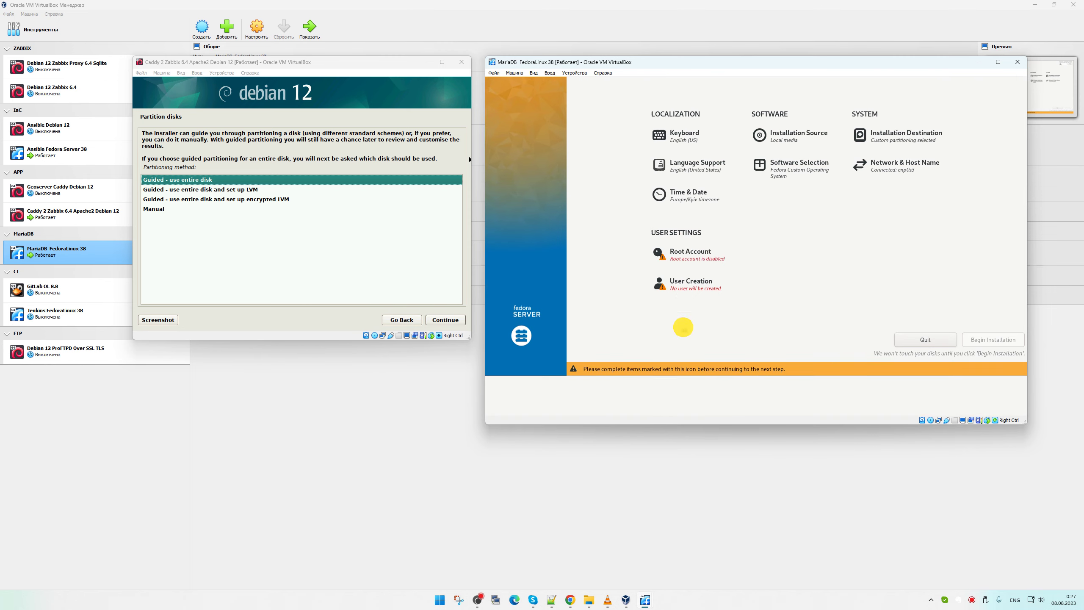
- Create the Fedora administrator user with the user's name and account password, and begin the installation
left_click(683, 326)
type("idenis")
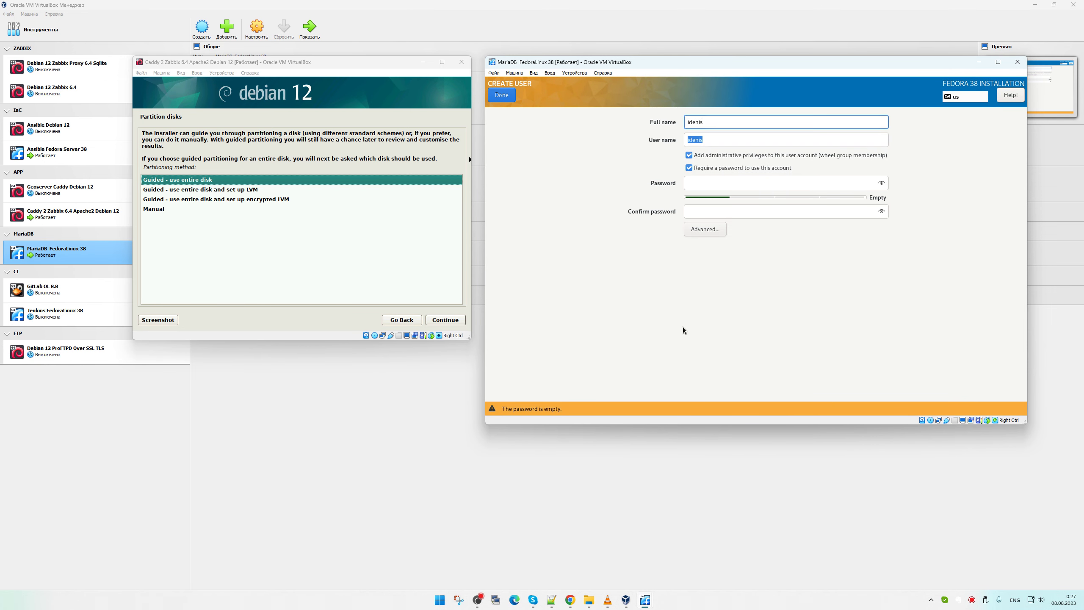
key("Tab")
key("Tab")
key("Tab")
key("Tab")
type("1")
key("Tab")
type("1")
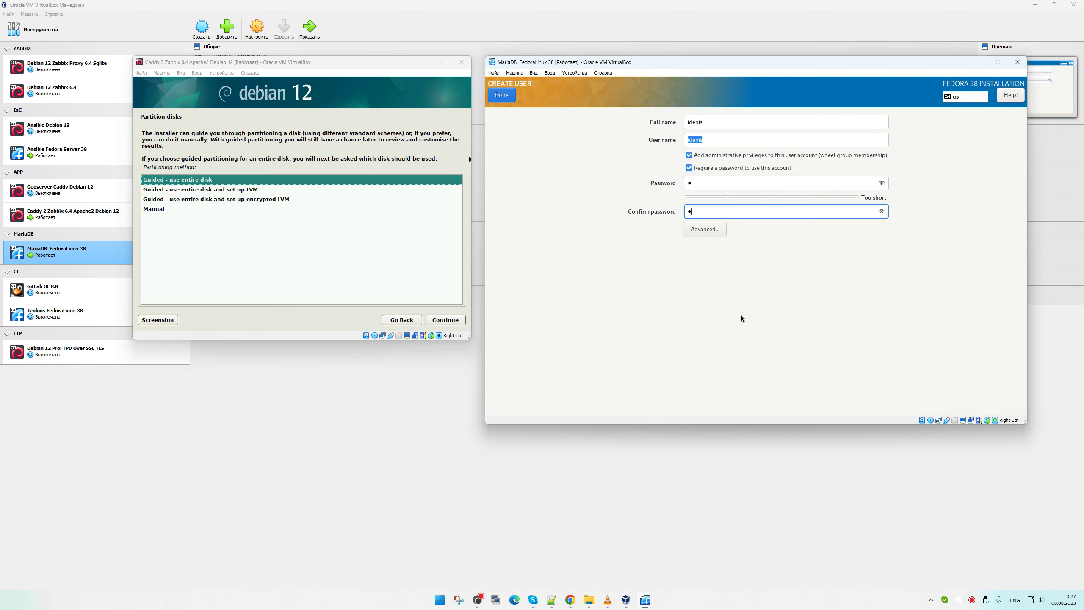
left_click(510, 92)
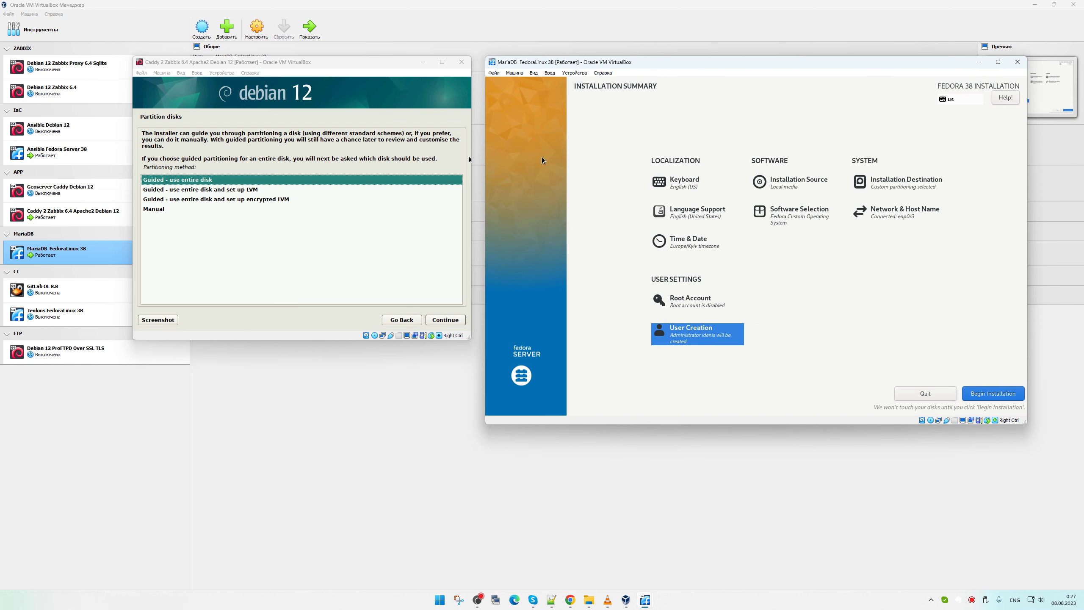
left_click(994, 395)
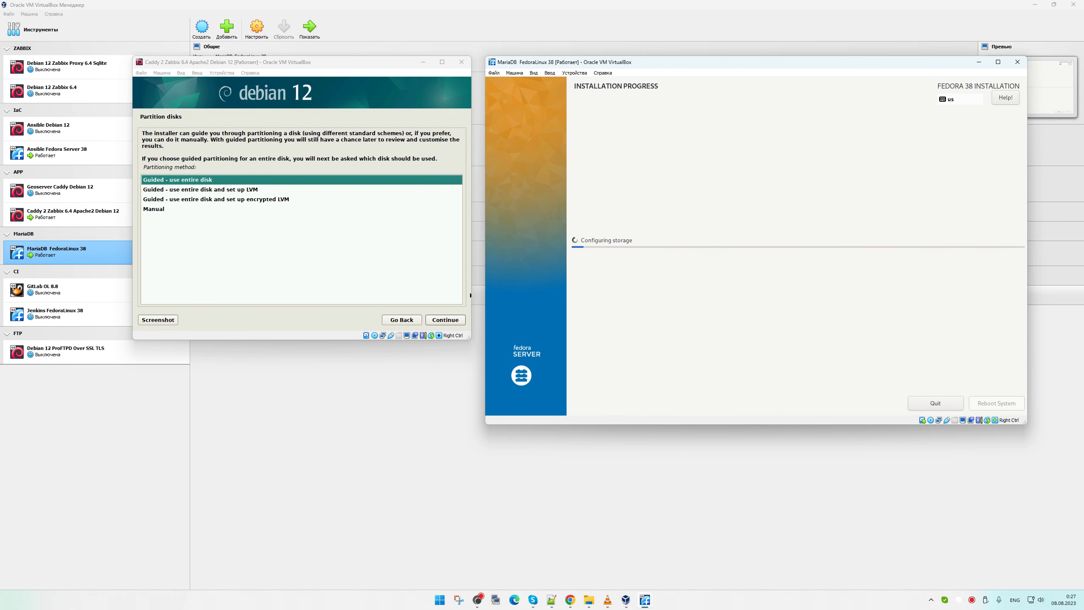
left_click(218, 190)
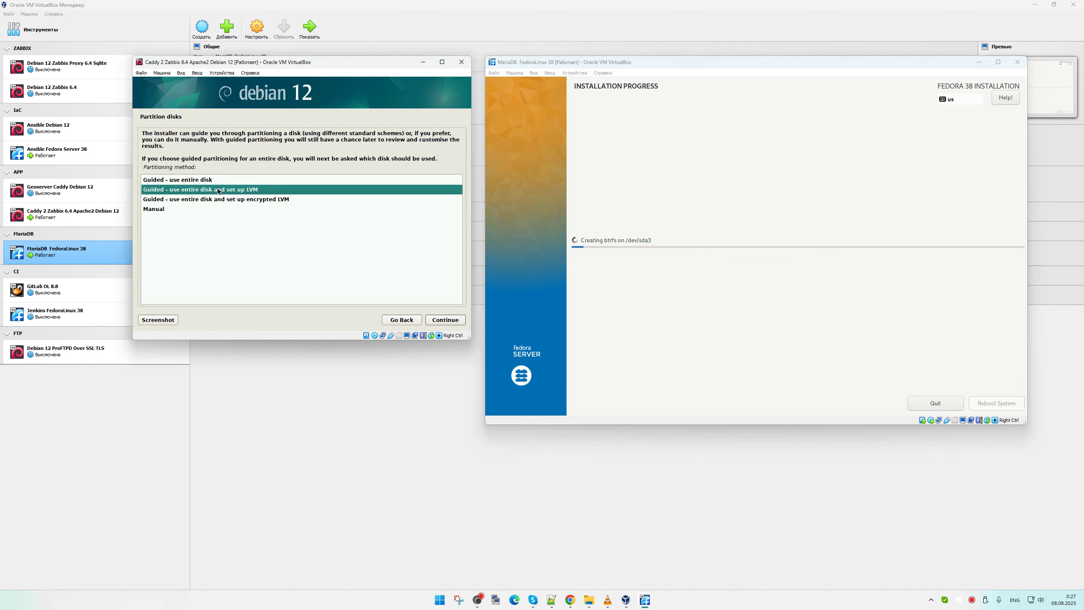
double_click(231, 191)
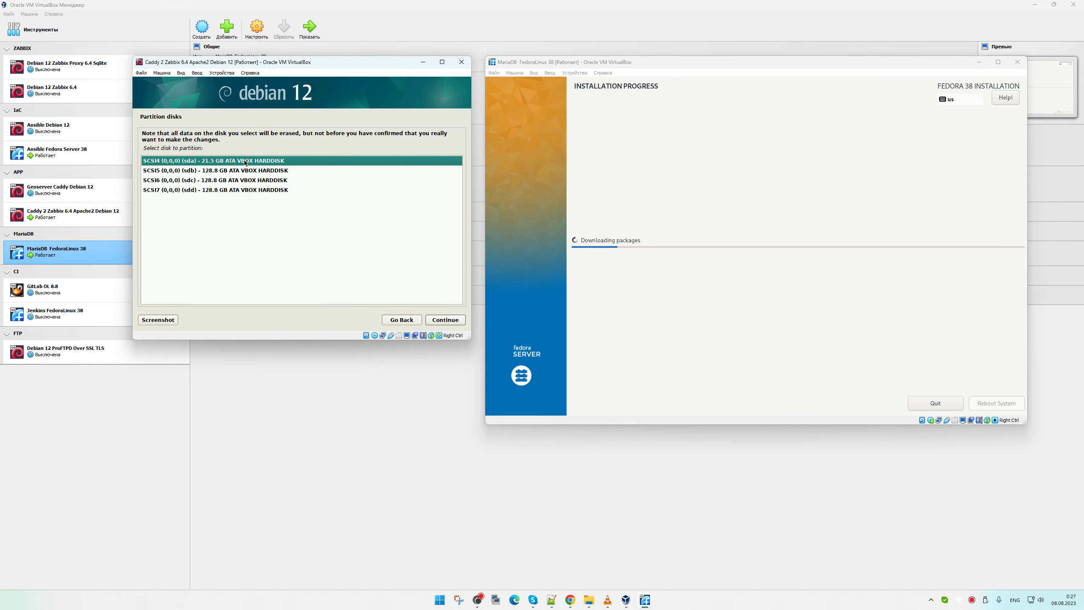
left_click(397, 322)
- Choose the Manual partitioning method in the Debian installer and inspect the settings of the debian-vg root volume's partition
left_click(261, 203)
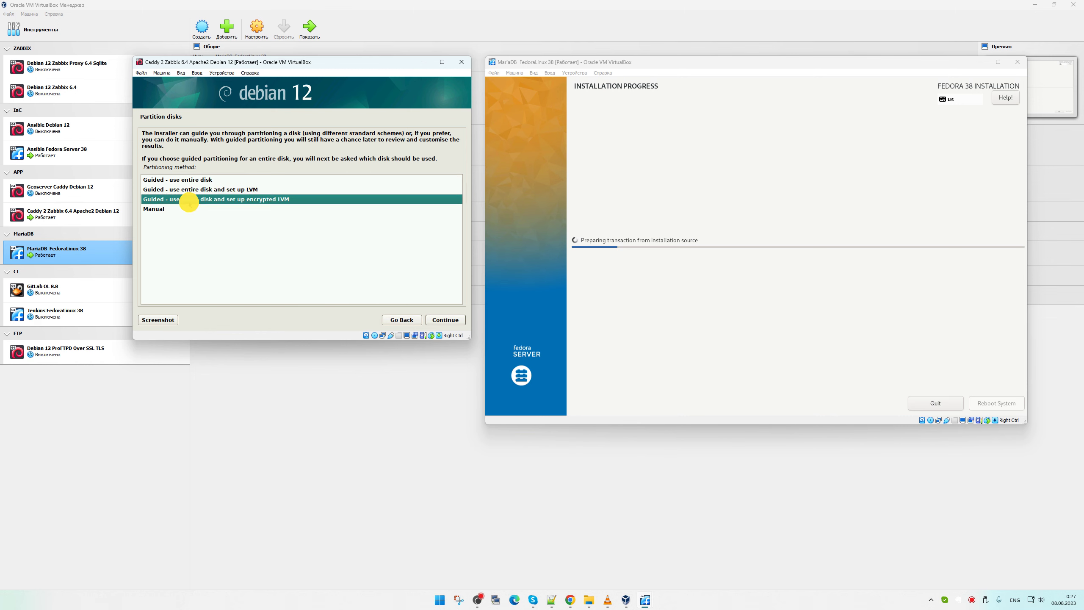
double_click(187, 208)
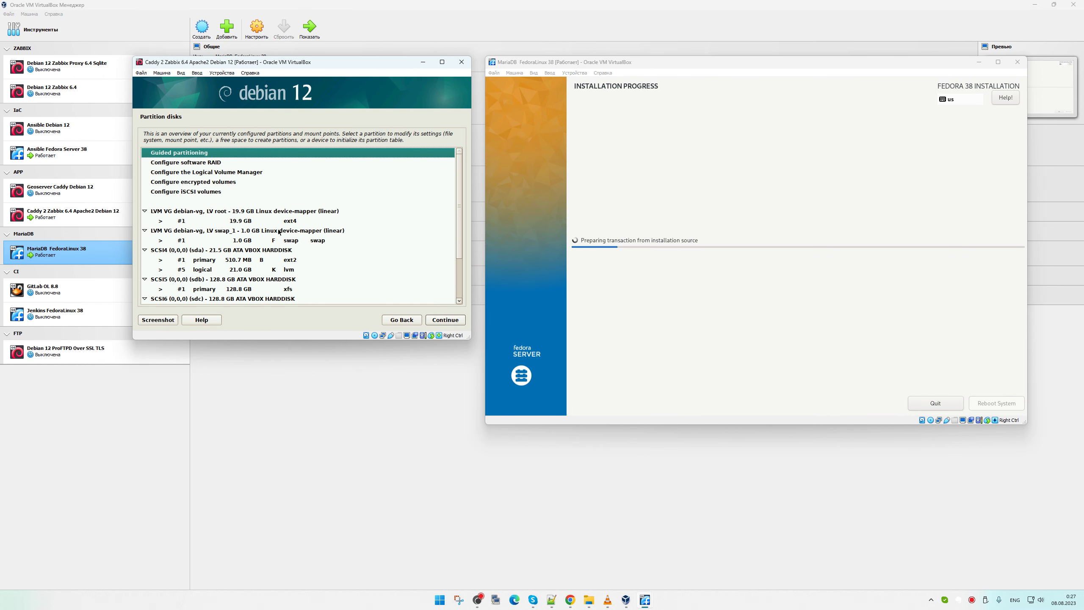
double_click(289, 219)
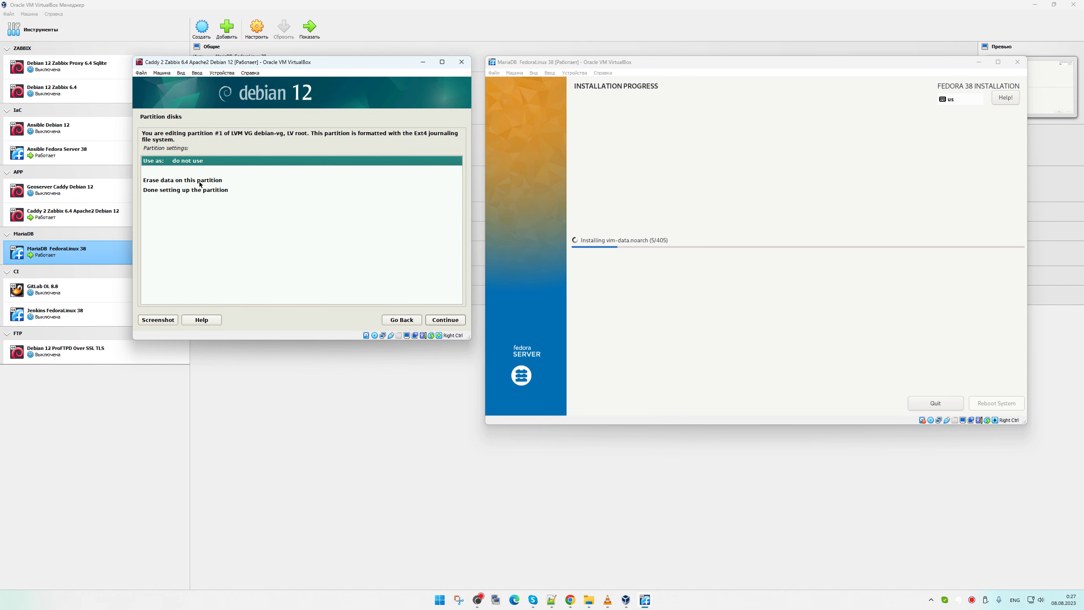
left_click(400, 318)
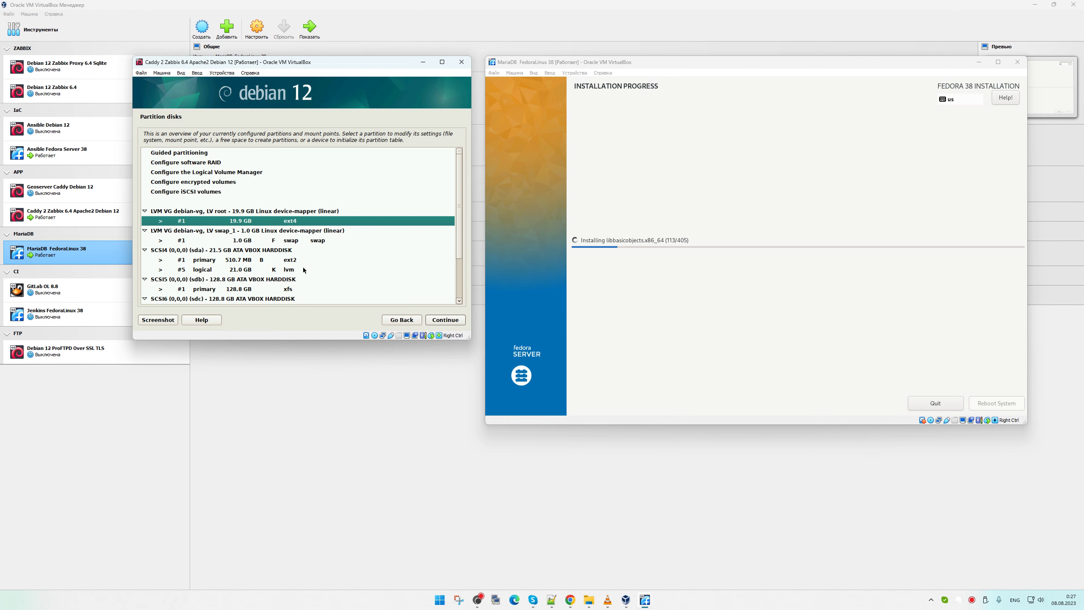
- Delete the root and swap_1 logical volumes of debian-vg through the Logical Volume Manager configuration
double_click(226, 171)
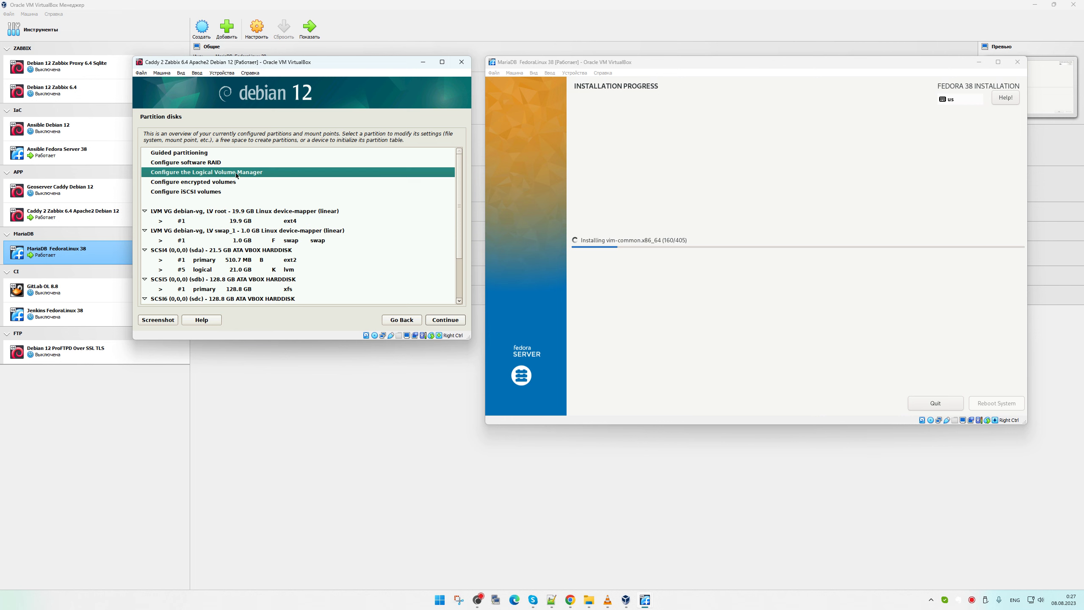
left_click(206, 215)
left_click(444, 322)
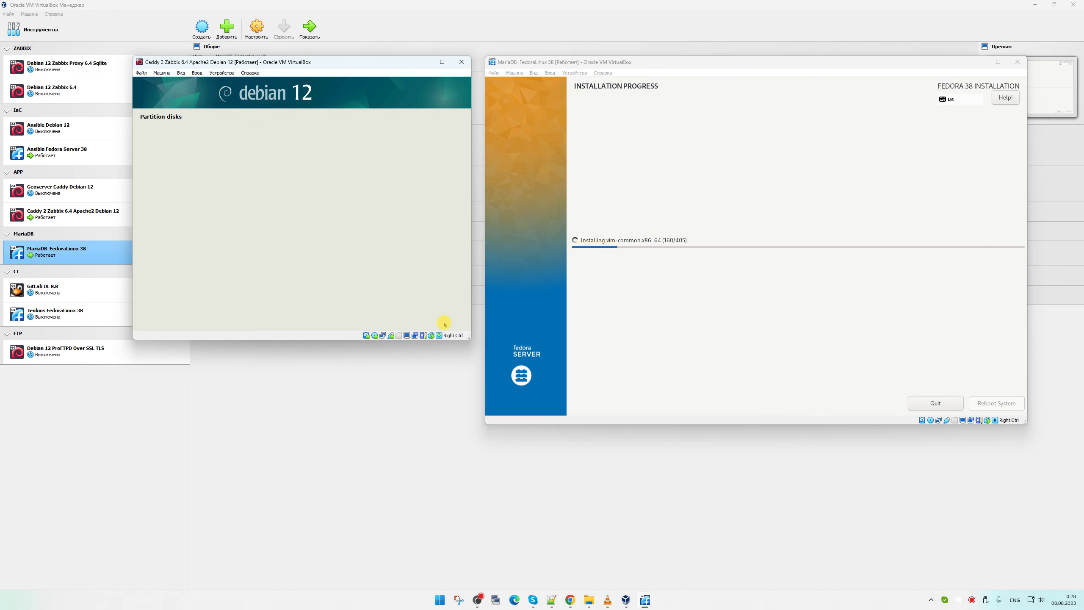
double_click(188, 205)
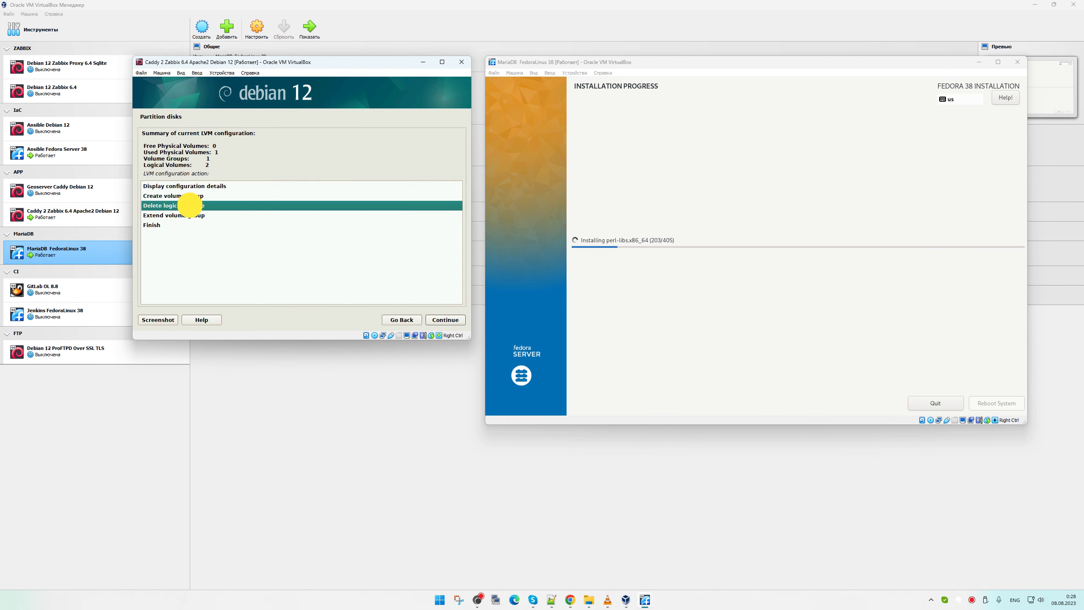
double_click(288, 154)
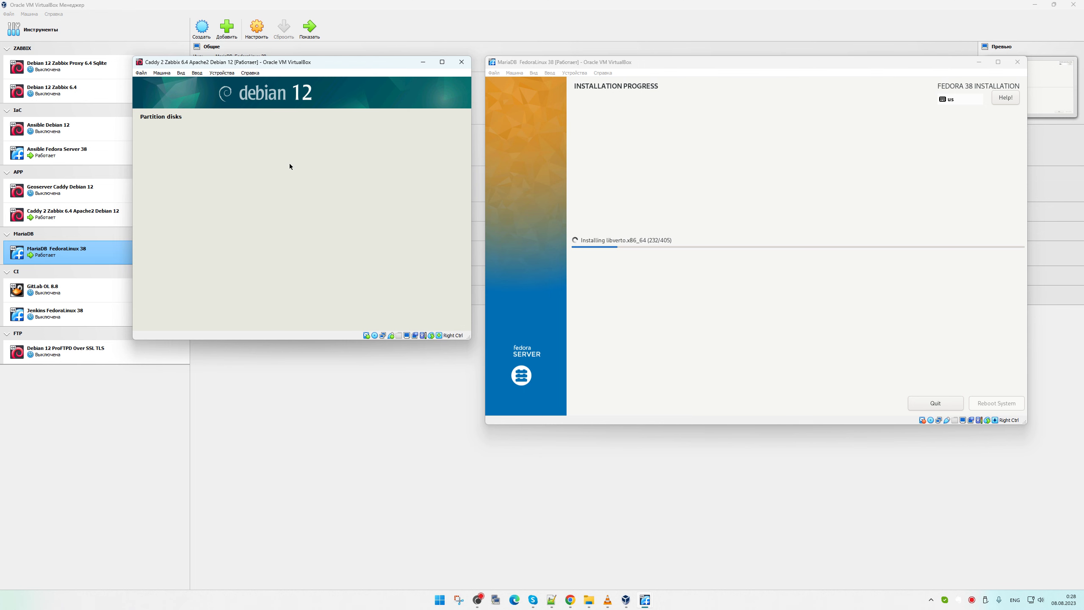
double_click(203, 213)
double_click(251, 153)
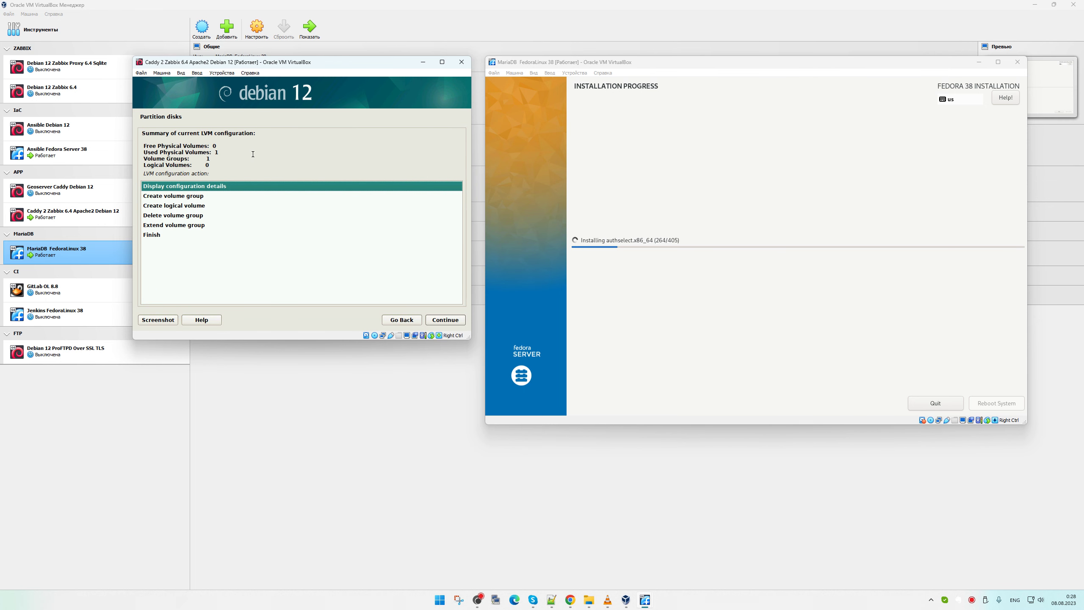
- Delete the debian-vg volume group, confirming its removal, and finish the LVM configuration
double_click(187, 215)
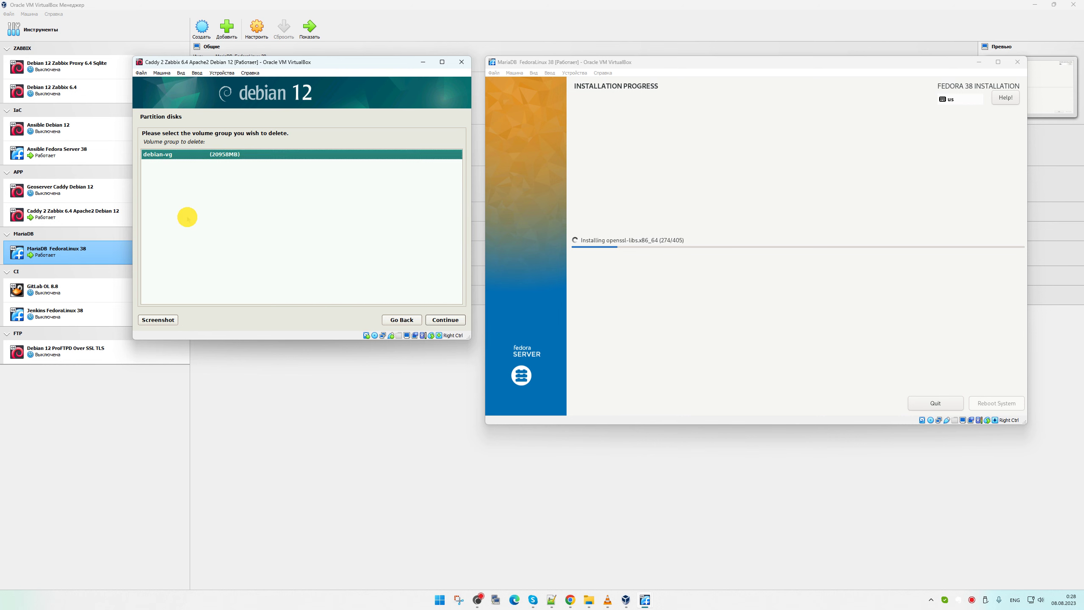
left_click(251, 158)
double_click(250, 159)
left_click(225, 164)
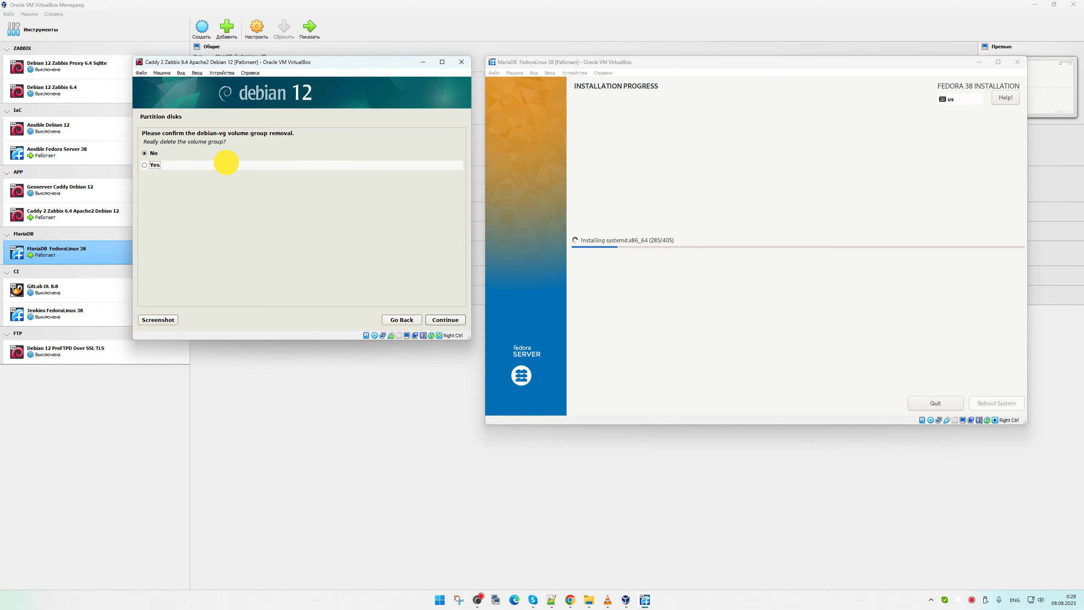
left_click(432, 320)
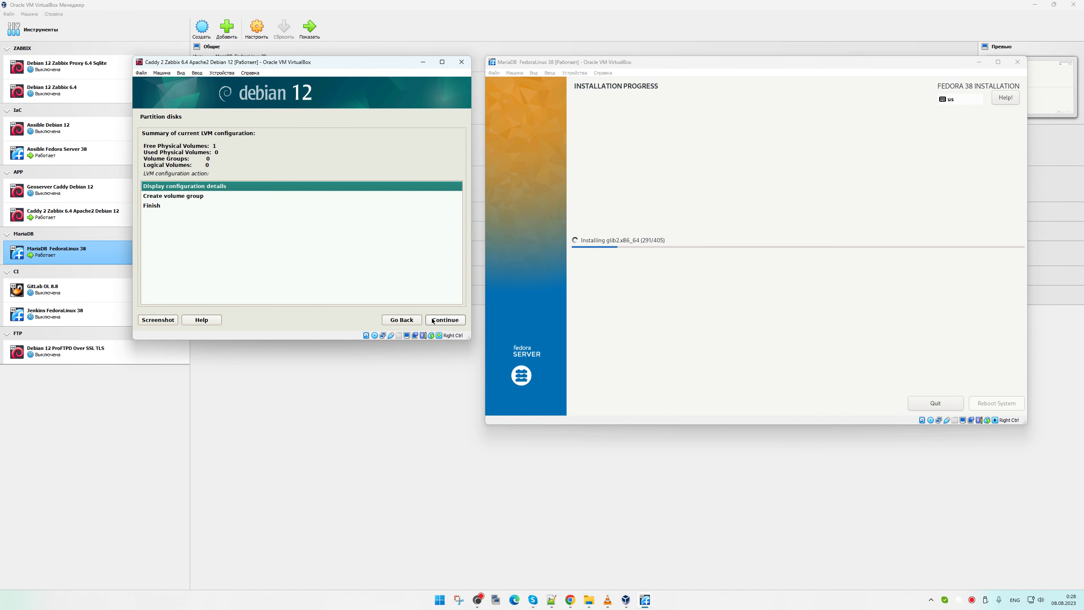
double_click(169, 205)
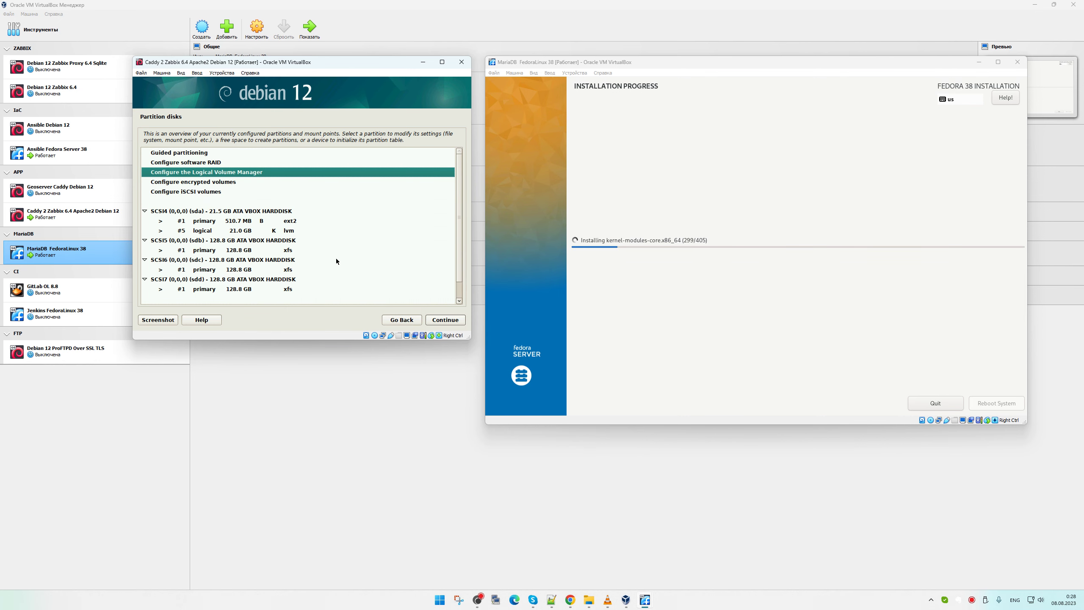
- Create a new empty partition table on the 21.5 GB sda disk
double_click(273, 210)
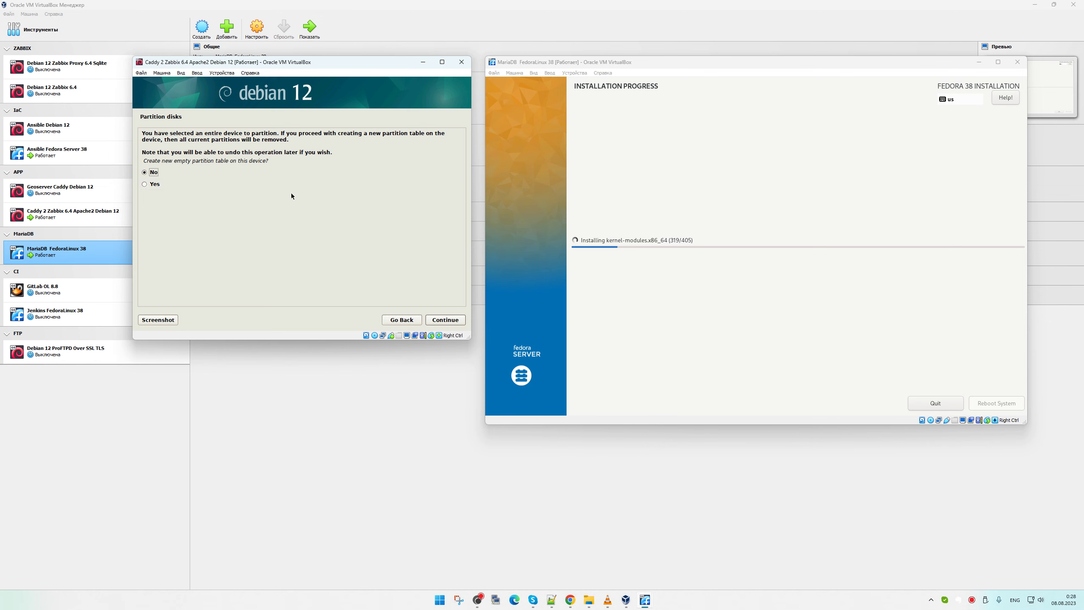
left_click(326, 187)
left_click(447, 319)
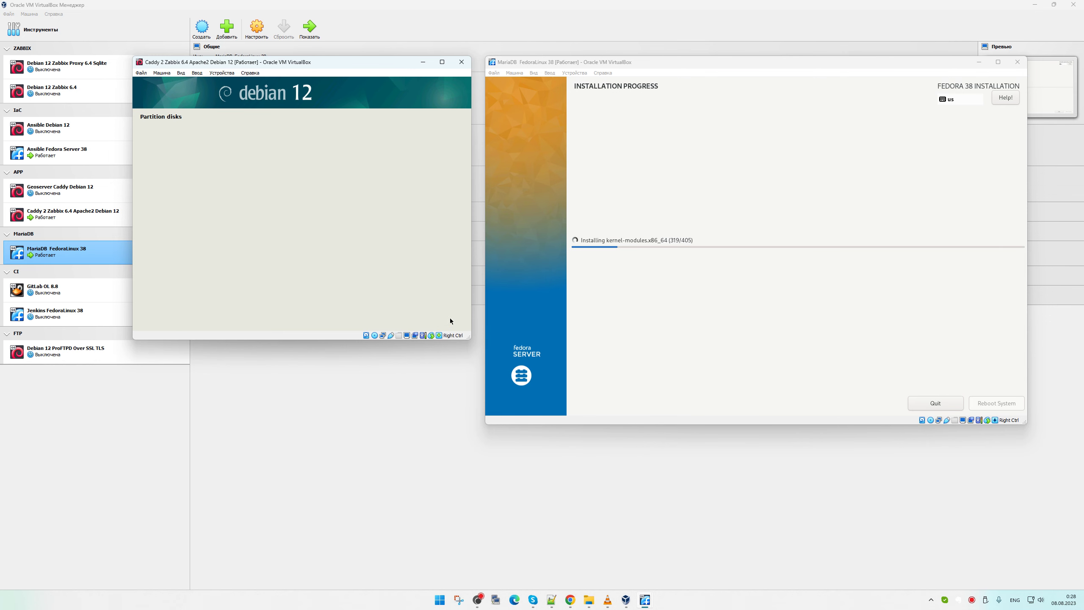
- Remove the existing xfs partitions from the sdb, sdc and sdd disks
left_click(282, 240)
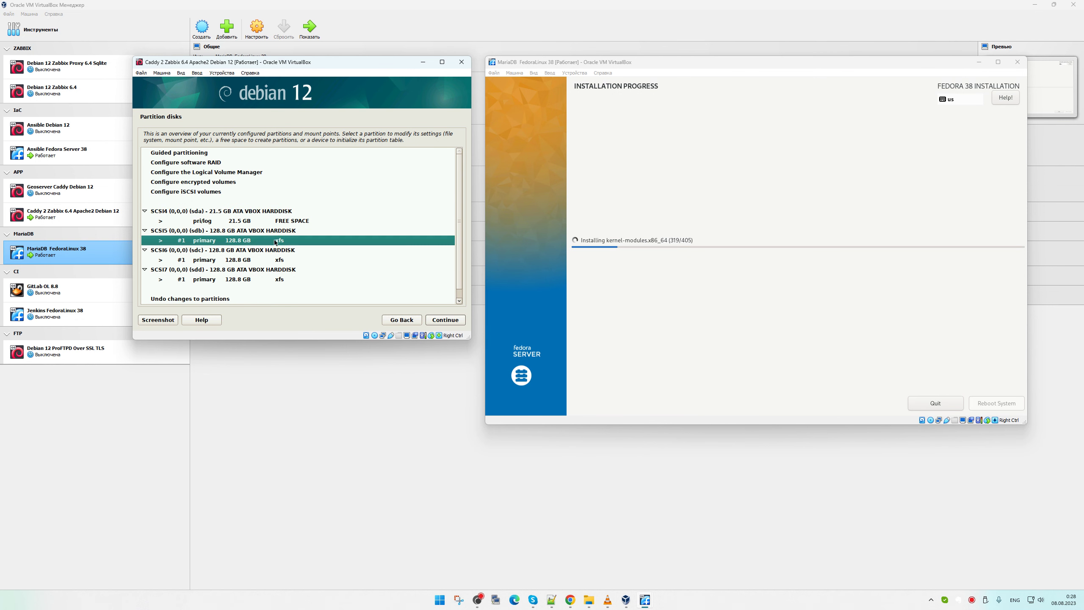
double_click(281, 241)
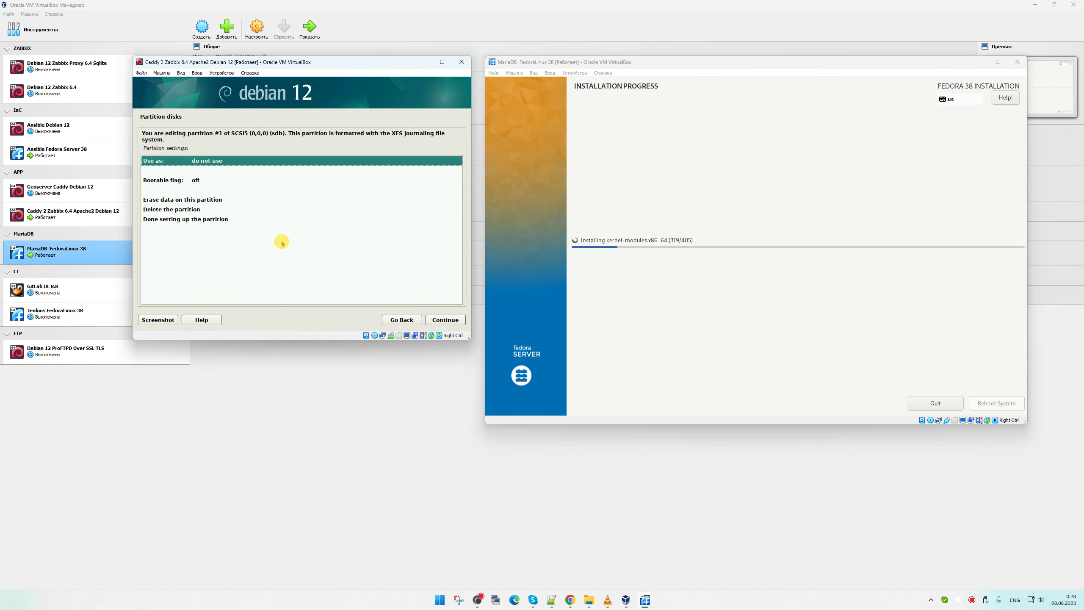
double_click(268, 215)
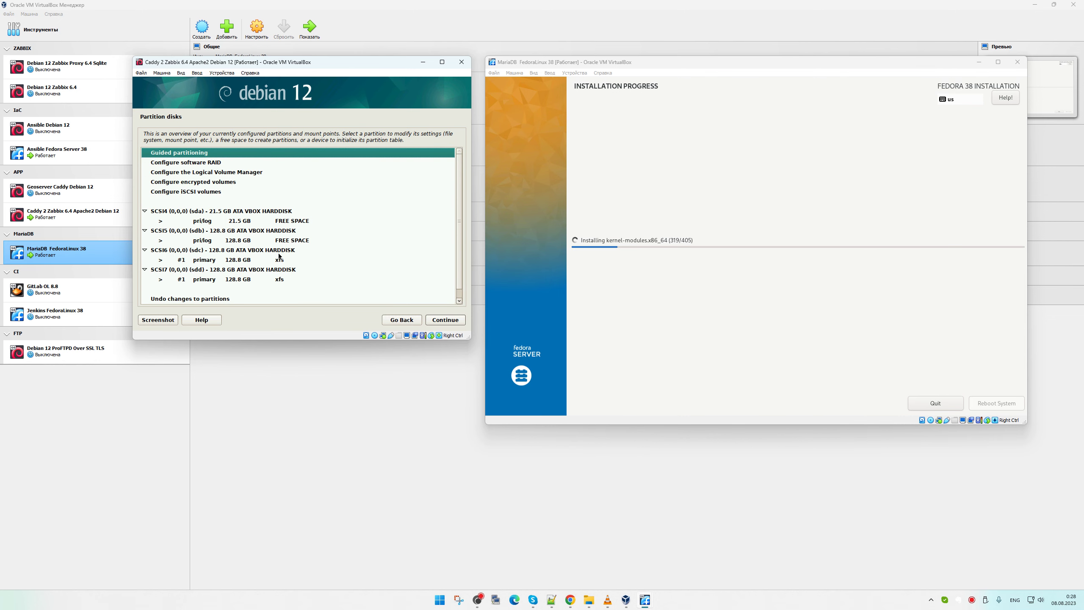
double_click(279, 258)
double_click(239, 211)
double_click(261, 274)
double_click(241, 210)
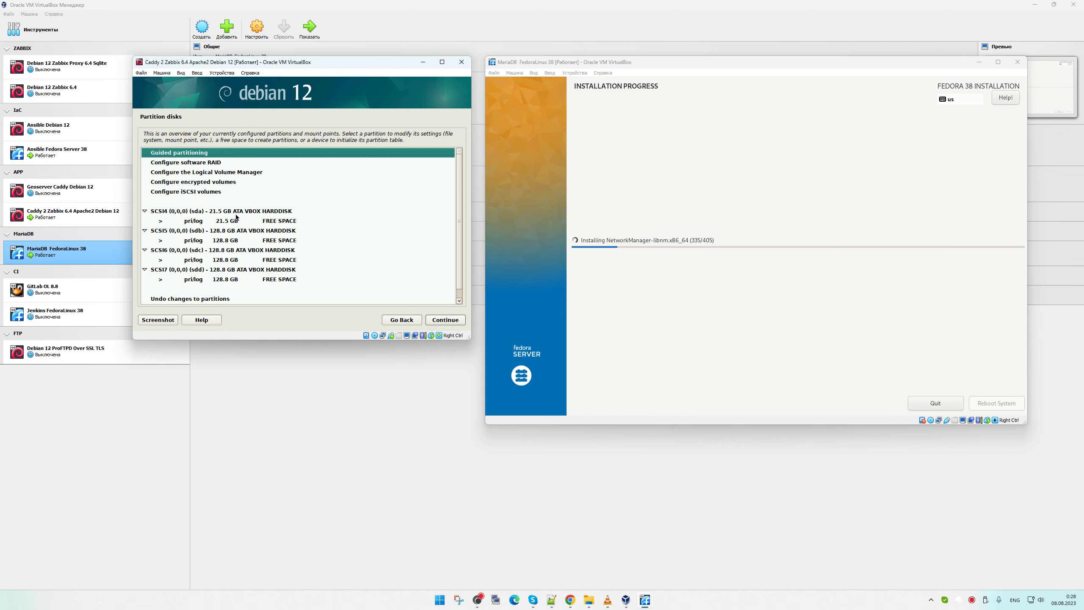
- Create a 1 GB primary partition in the free space of the sda disk
left_click(240, 221)
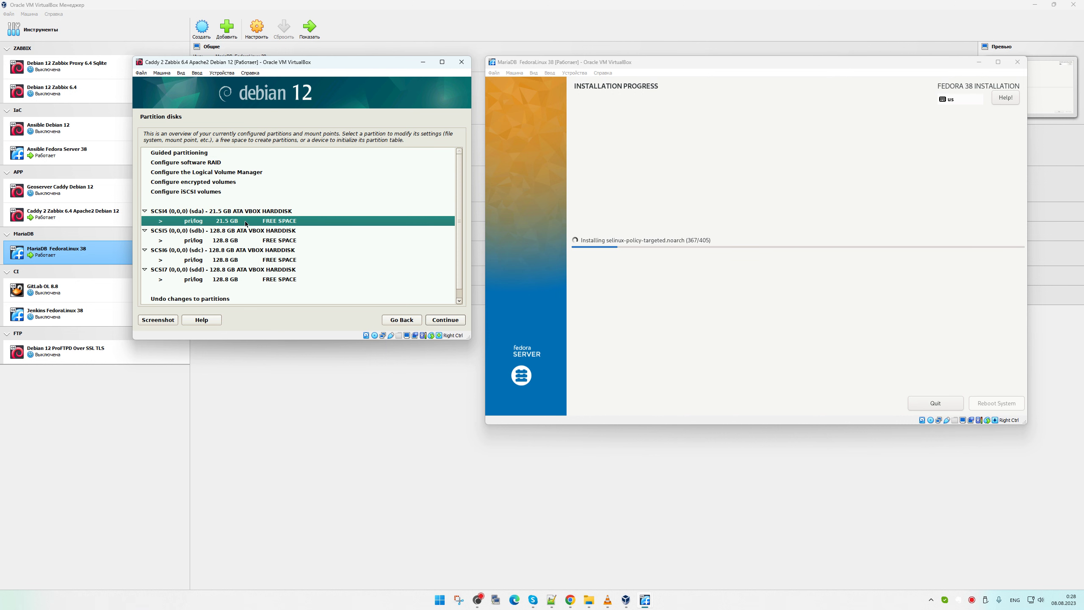
double_click(278, 221)
double_click(229, 146)
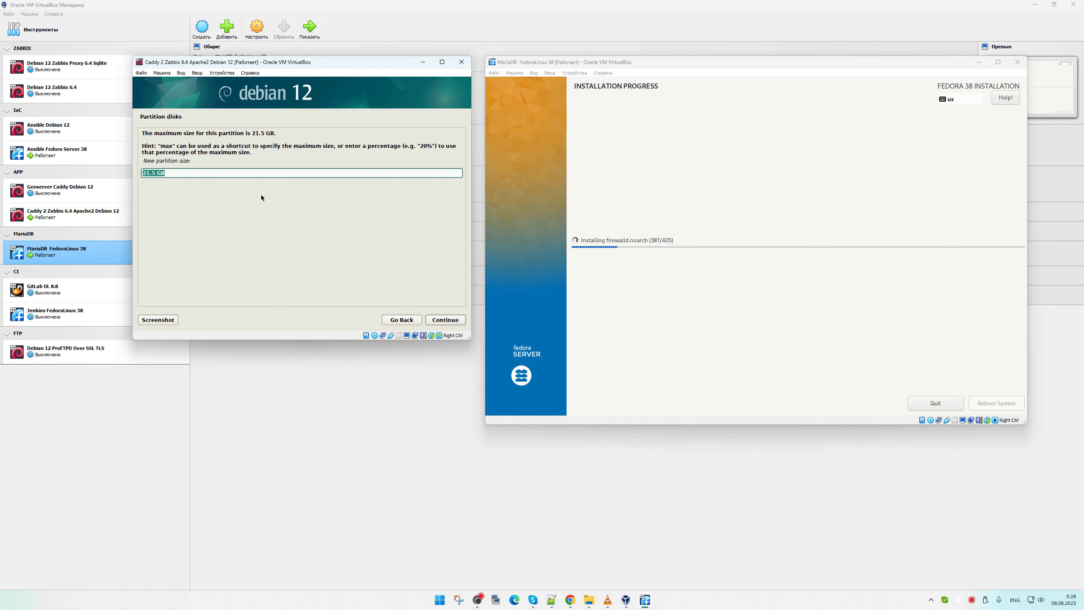
key("Left")
type("11")
key("Delete")
key("Delete")
key("Delete")
key("Delete")
key("Delete")
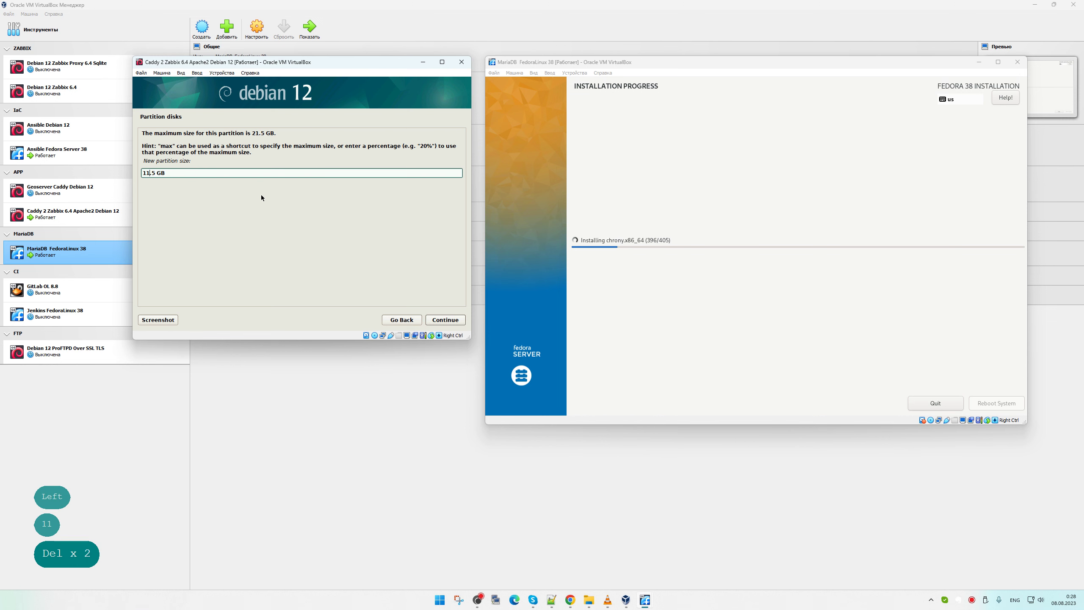
key("BackSpace")
key("Return")
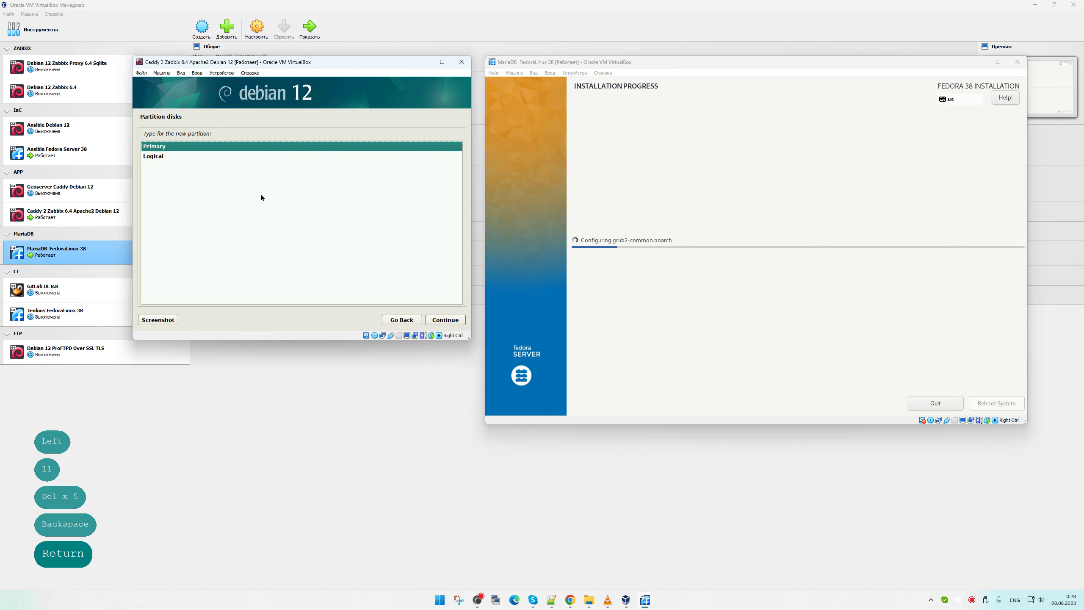
key("Return")
key("Return")
- Set the new primary partition on sda to be used as an Ext2 file system
key("Return")
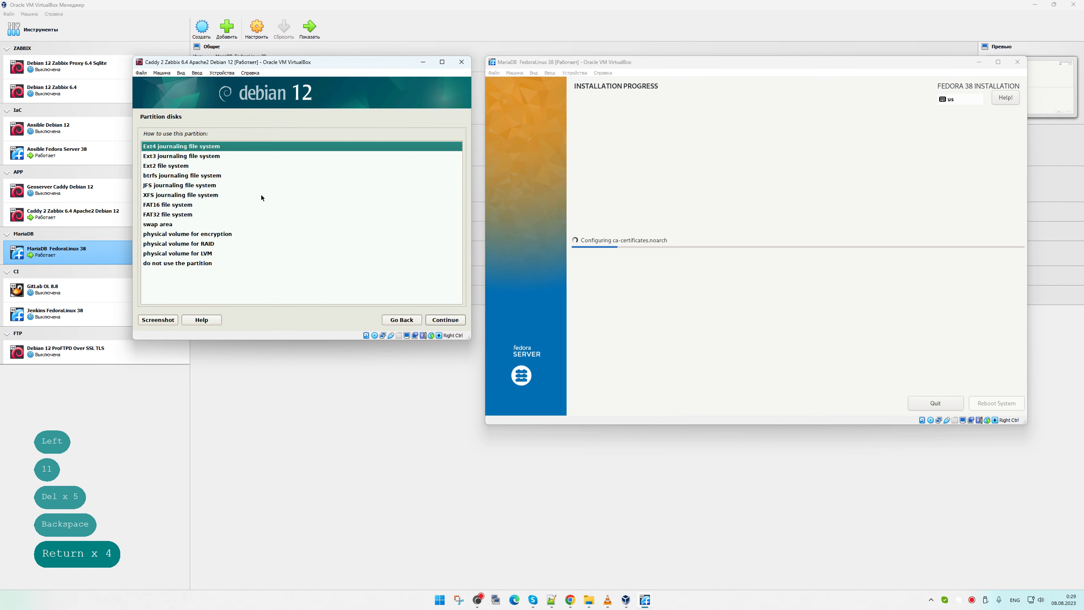
key("Down")
key("Down")
key("Down")
key("Up")
key("Return")
- Set the Ext2 partition's mount point to /boot and finish setting up the partition
key("Down")
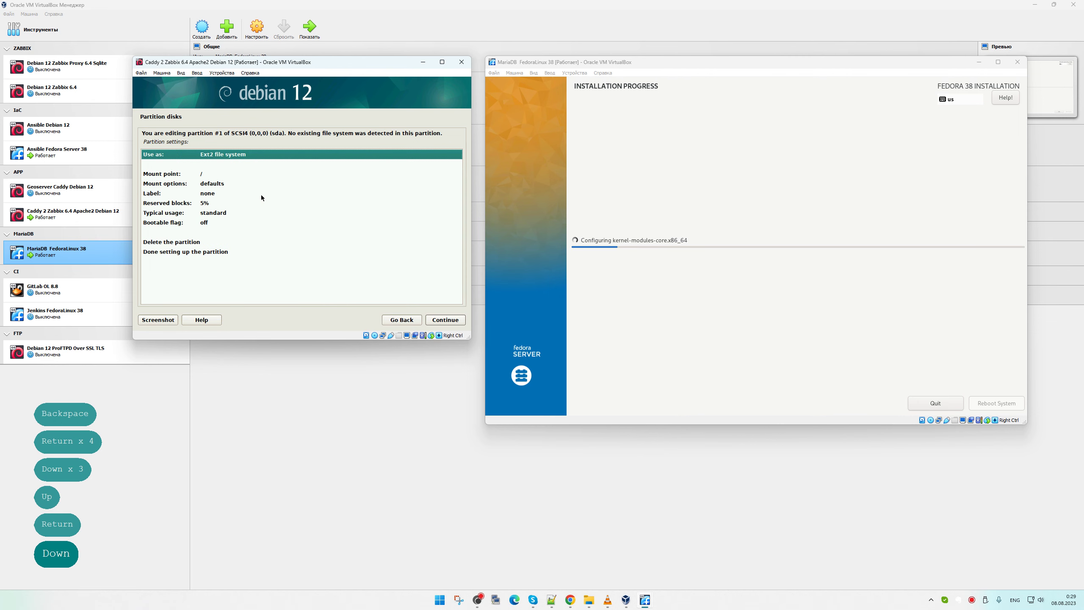
key("Down")
key("Down")
key("Return")
key("Down")
key("Down")
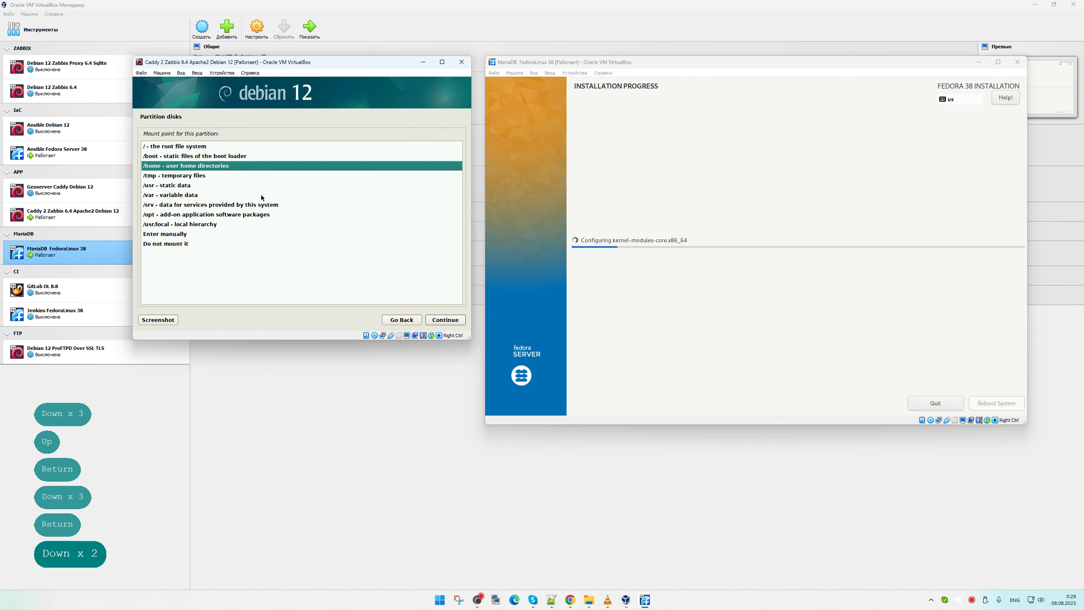
key("Up")
key("Return")
key("Down")
key("Down")
key("Down")
key("Down")
key("Down")
key("Down")
key("Down")
key("Down")
key("Down")
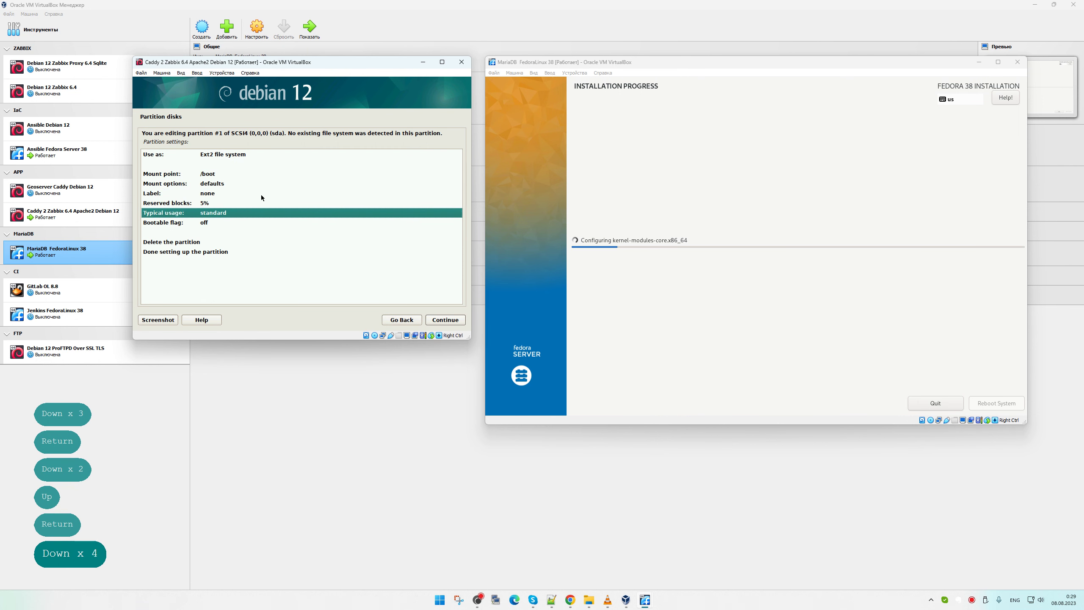
key("Return")
- Create a logical partition from all the remaining free space on the sda disk
key("Down")
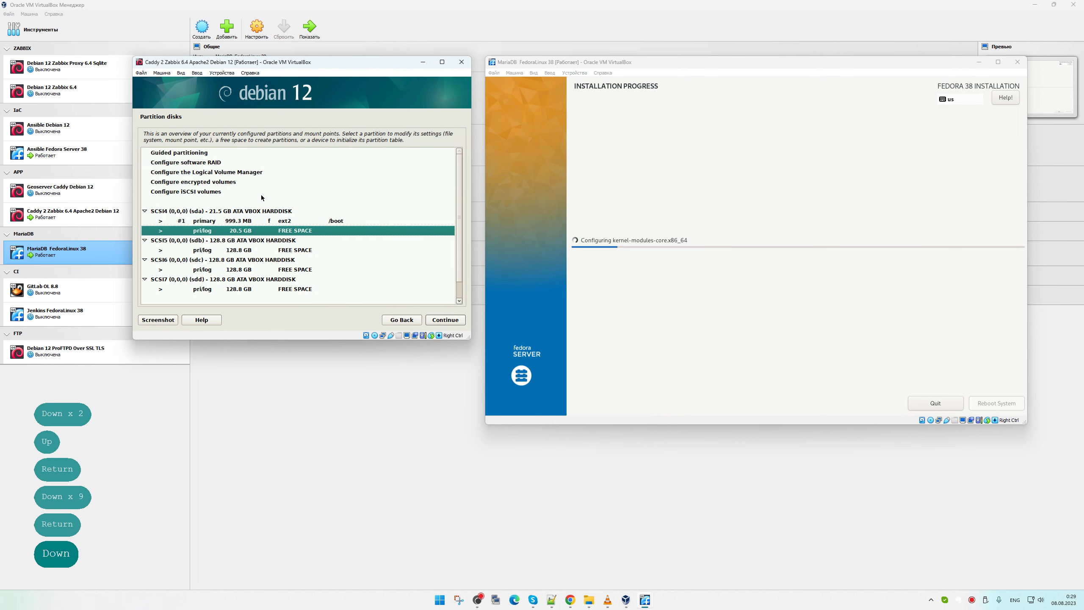
key("Return")
key("Return")
key("Return")
key("Return")
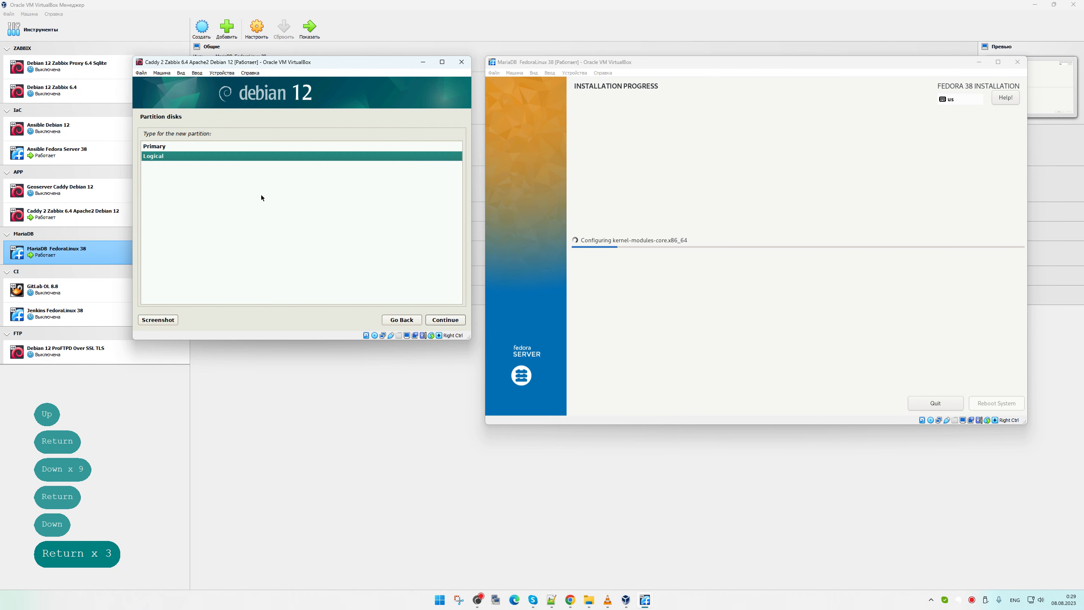
- Set the logical partition on sda to be used as a btrfs journaling file system
key("Return")
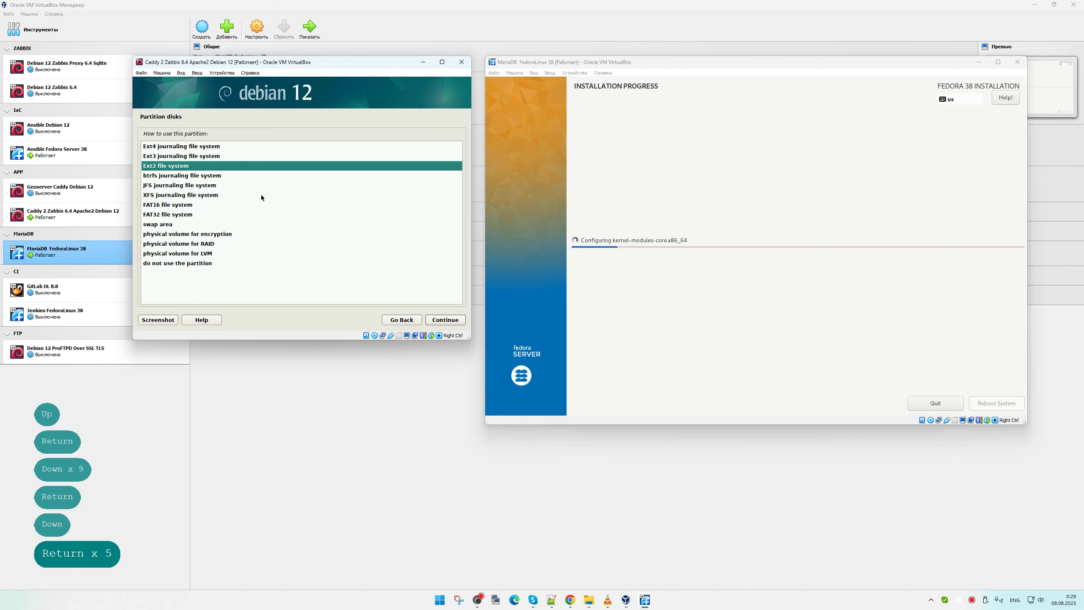
key("Down")
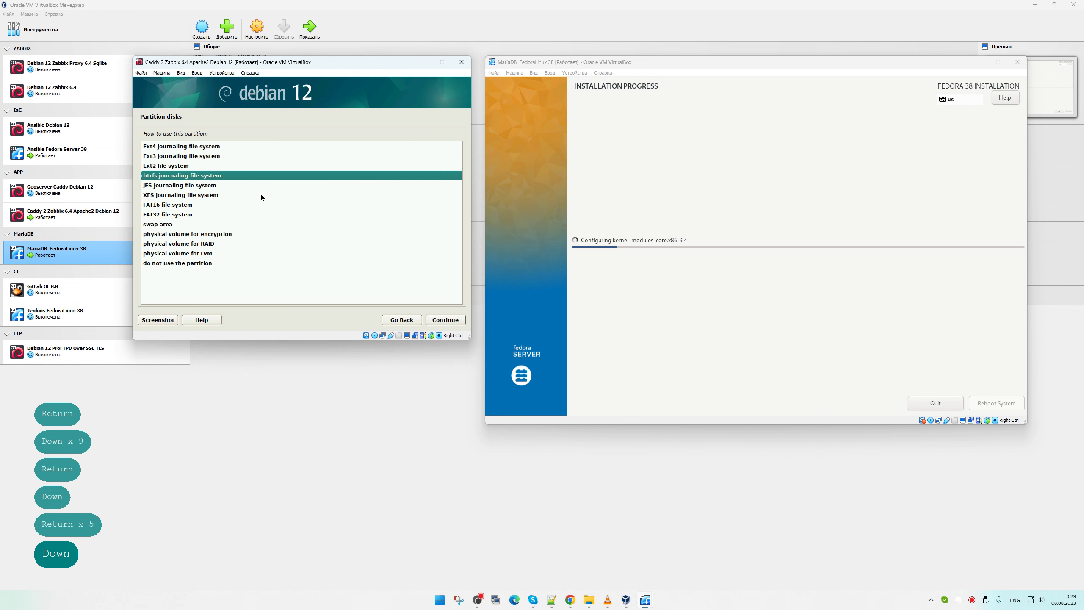
key("Return")
key("Down")
key("Up")
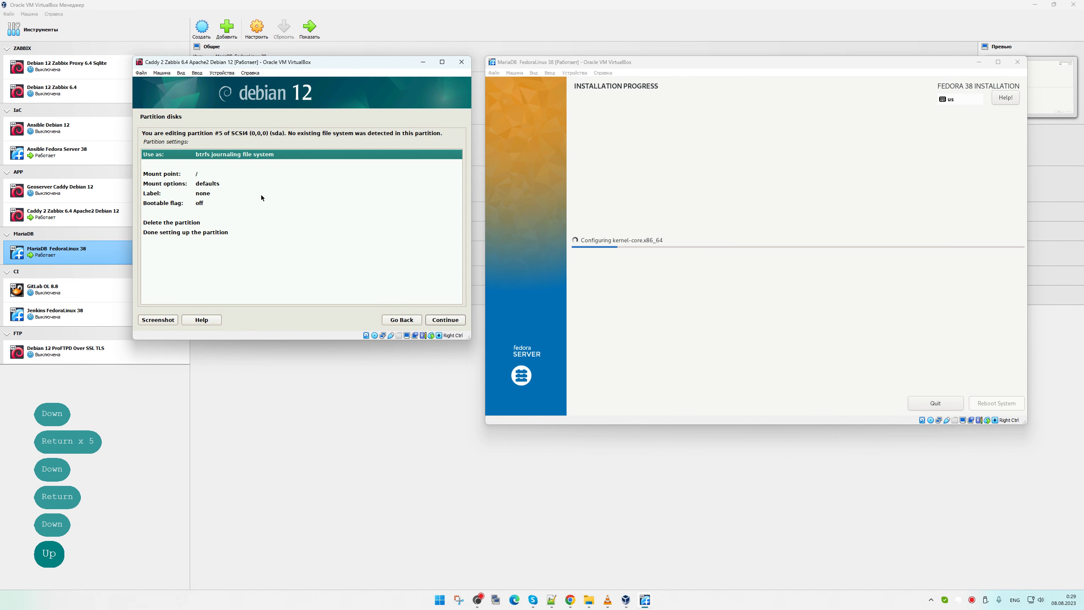
- Set the logical partition on sda to be used as an Ext4 journaling file system
key("Return")
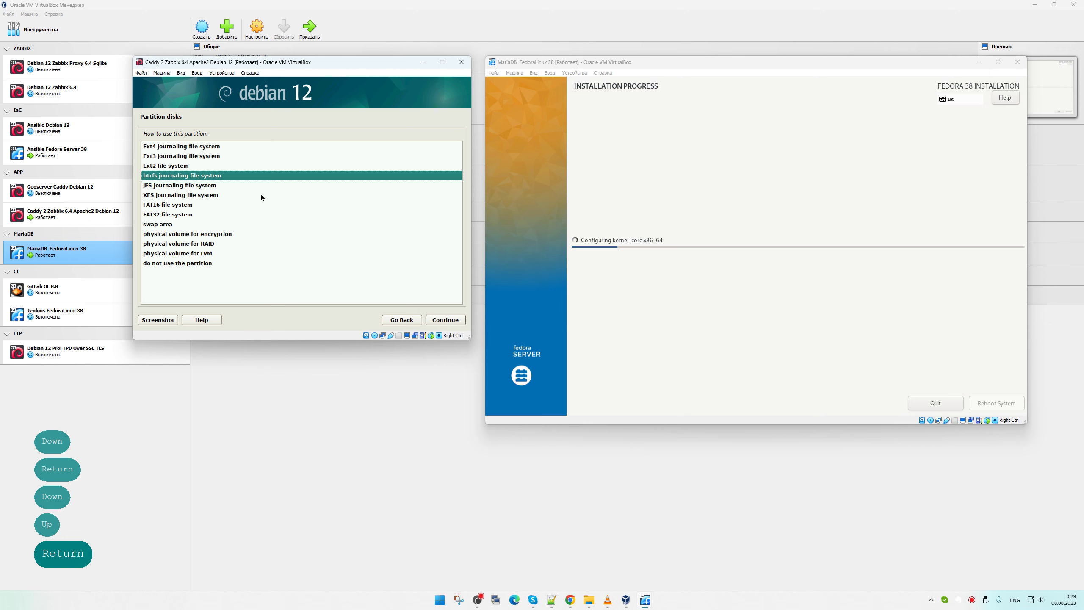
key("Up")
key("Up")
key("Up")
key("Return")
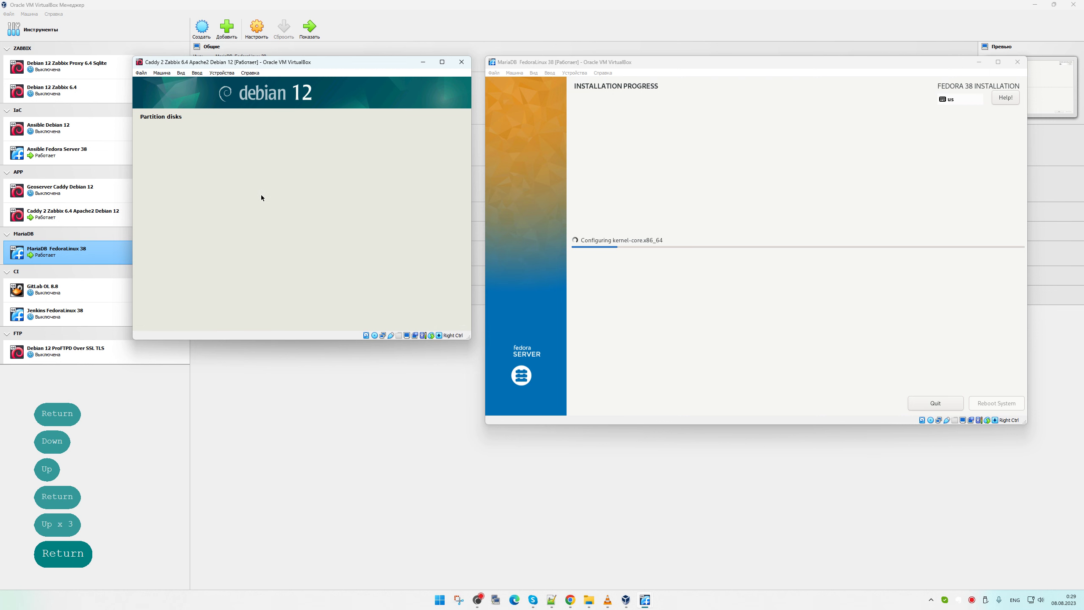
- Set the Ext4 logical partition's mount point to /tmp and finish setting up the partition
key("Down")
key("Down")
key("Return")
key("Down")
key("Down")
key("Down")
key("Down")
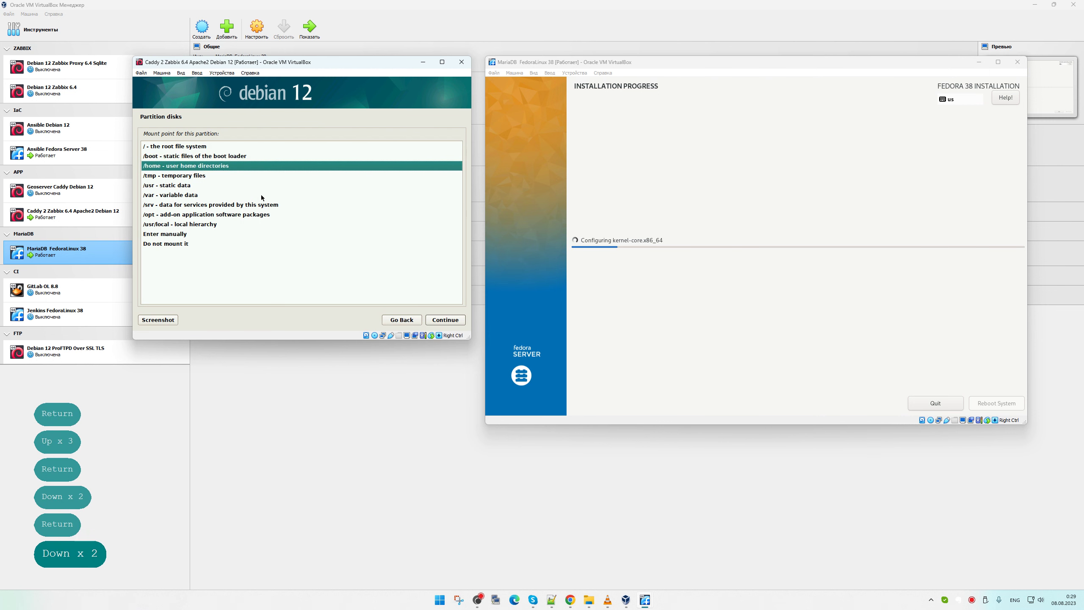
key("Down")
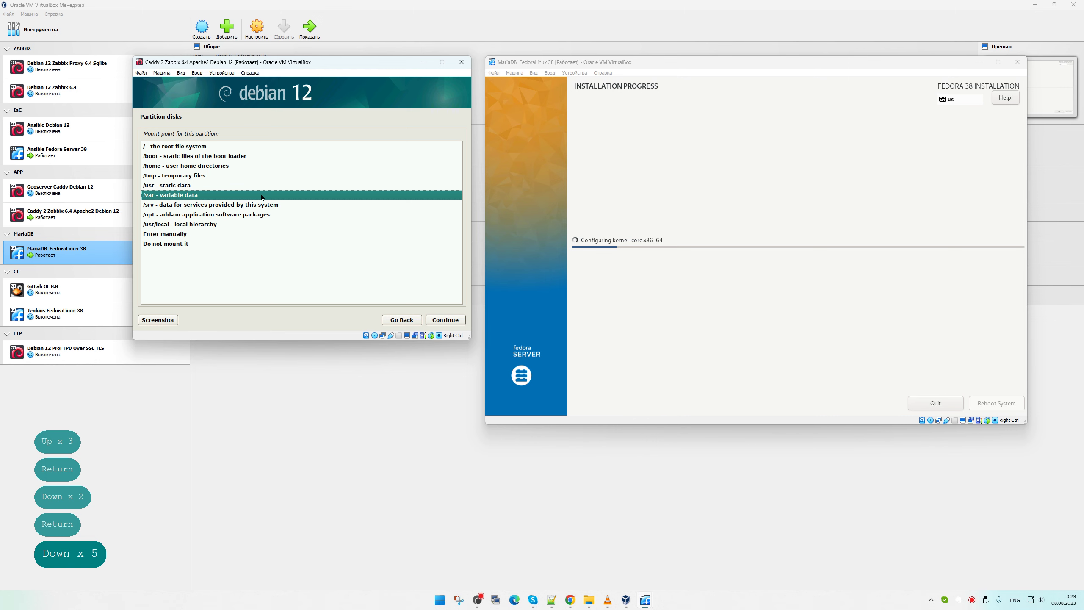
key("Up")
key("Up")
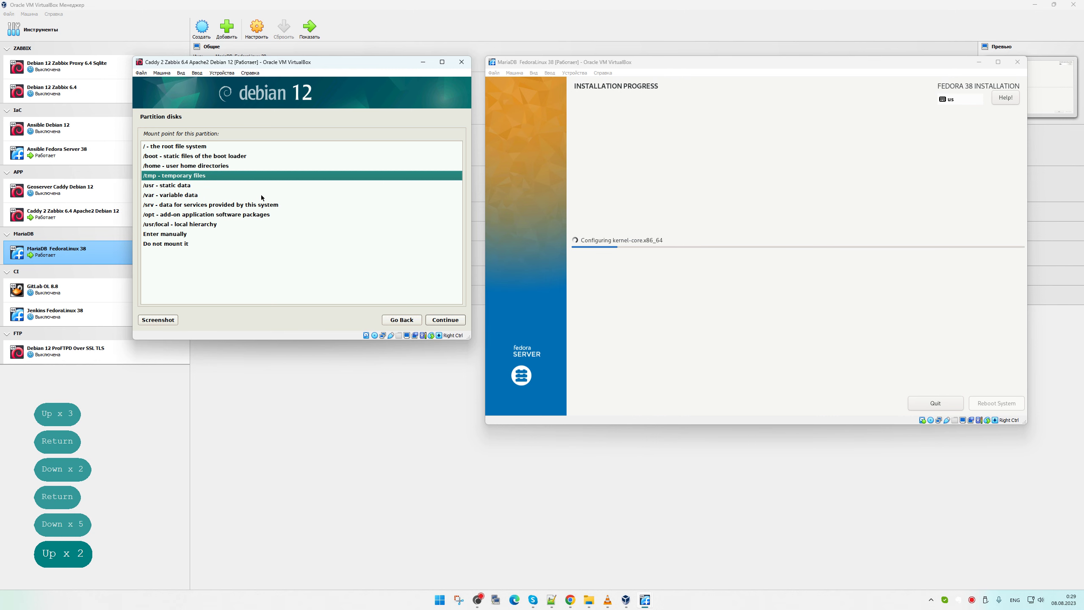
key("Return")
key("Down")
key("Down")
key("Down")
key("Down")
key("Down")
key("Down")
key("Down")
key("Down")
key("Down")
key("Down")
key("Down")
key("Down")
key("Down")
key("Down")
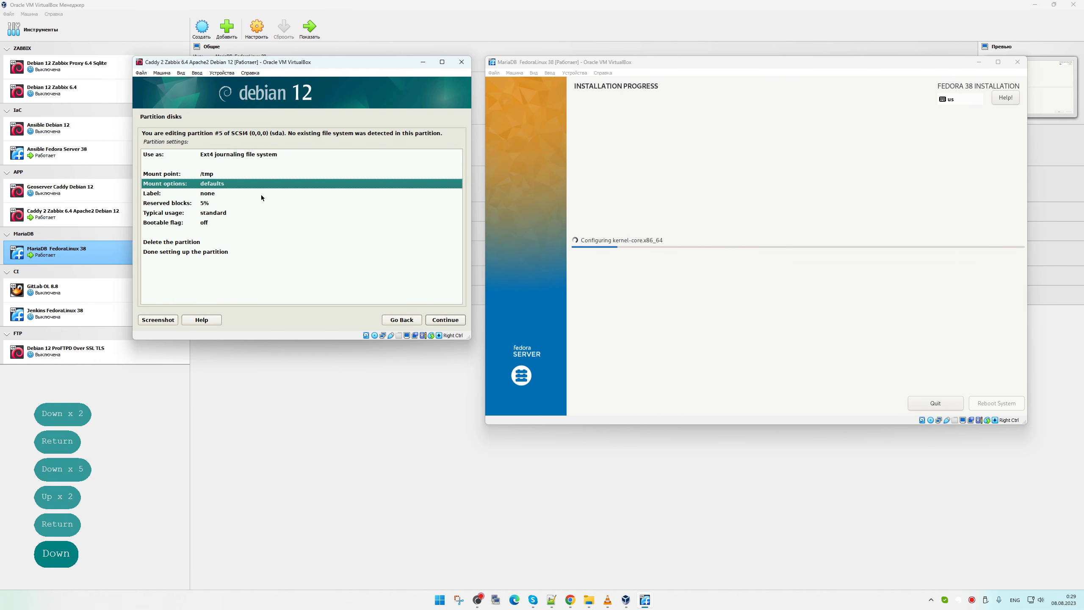
key("Down")
key("Down")
key("Down")
key("Down")
key("Down")
key("Return")
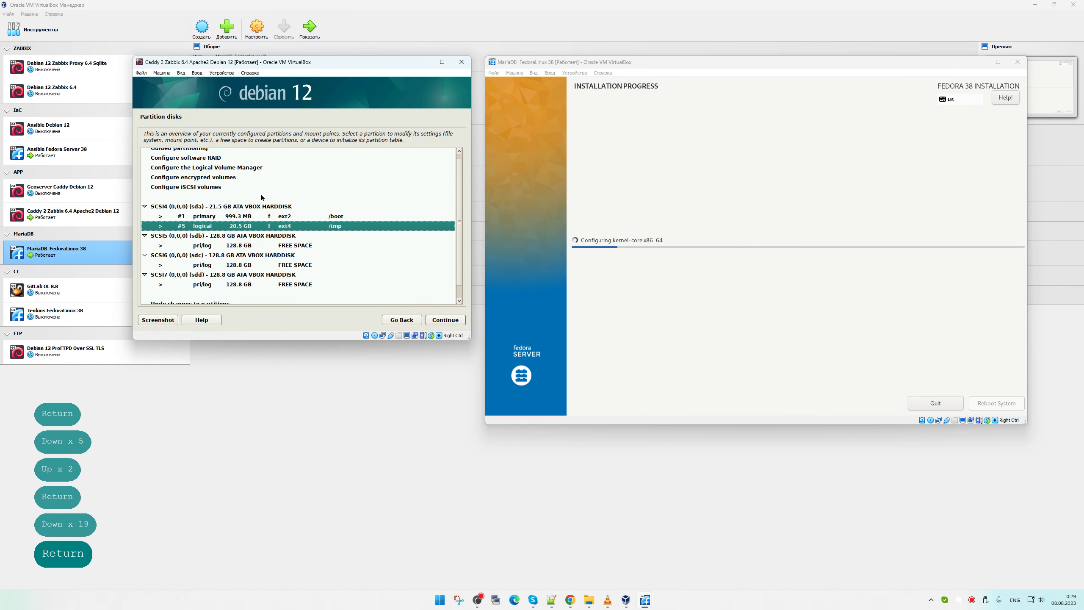
- Start configuring the Logical Volume Manager and agree to write the current partitioning scheme to the disks
key("Up")
key("Up")
key("Up")
key("Up")
key("Up")
key("Up")
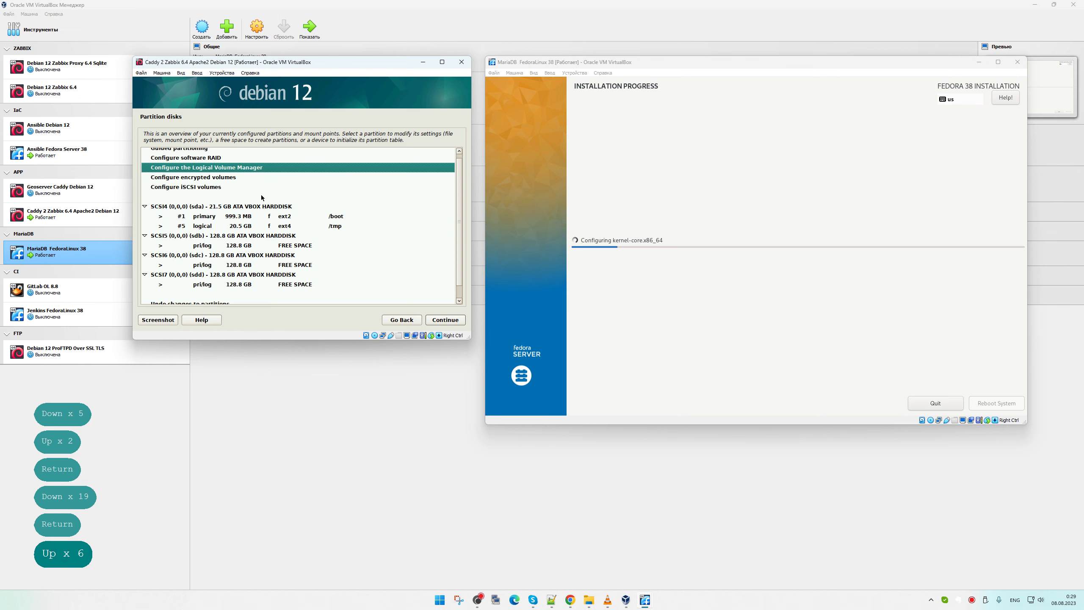
key("Return")
key("Down")
key("Return")
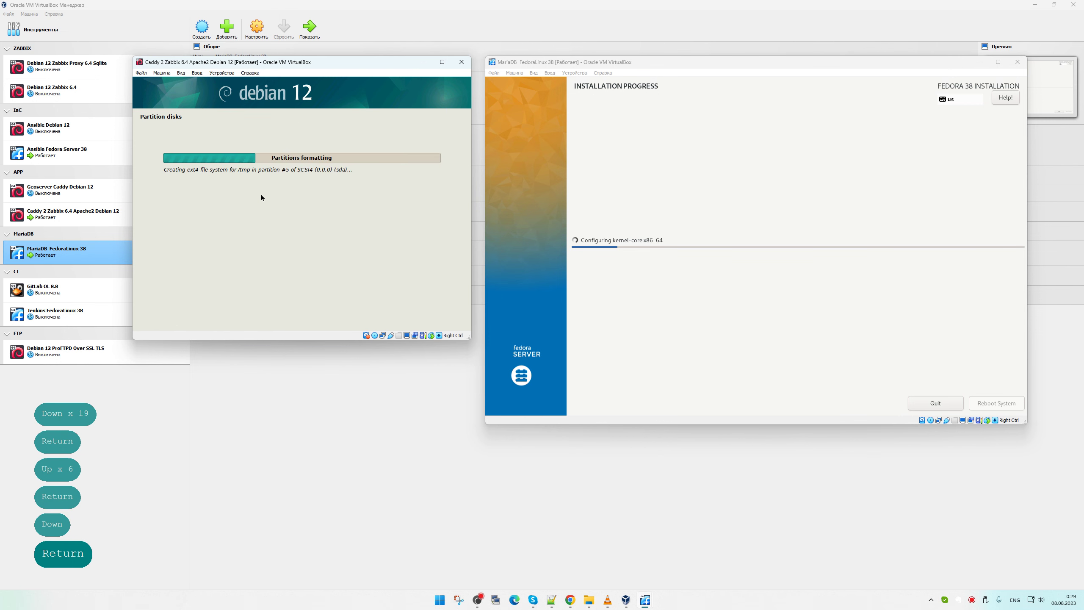
- Create a new LVM volume group named vg_sys
key("Down")
key("Return")
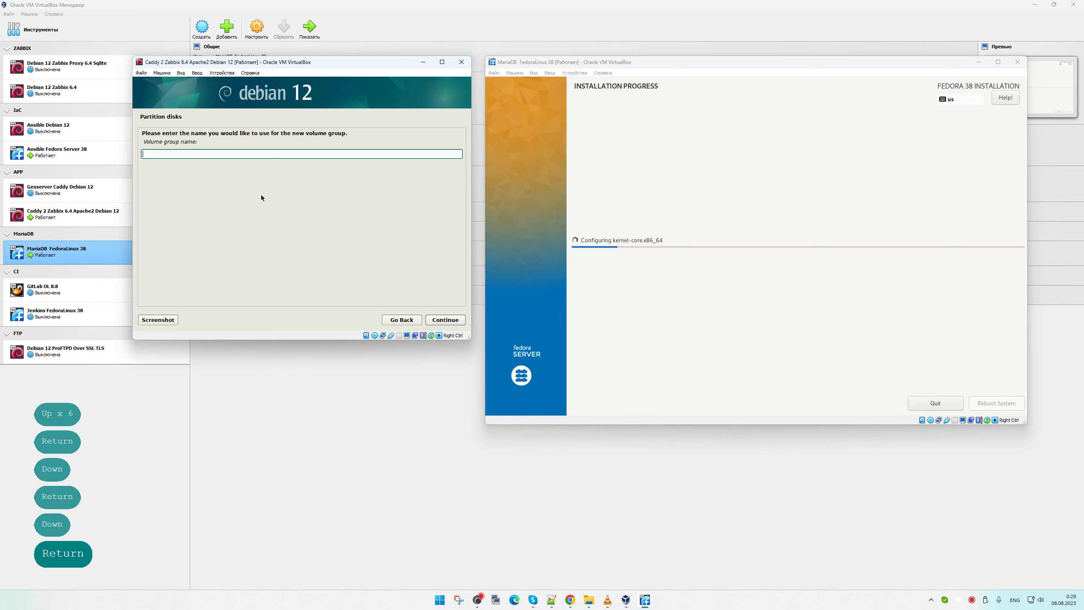
type("vg_")
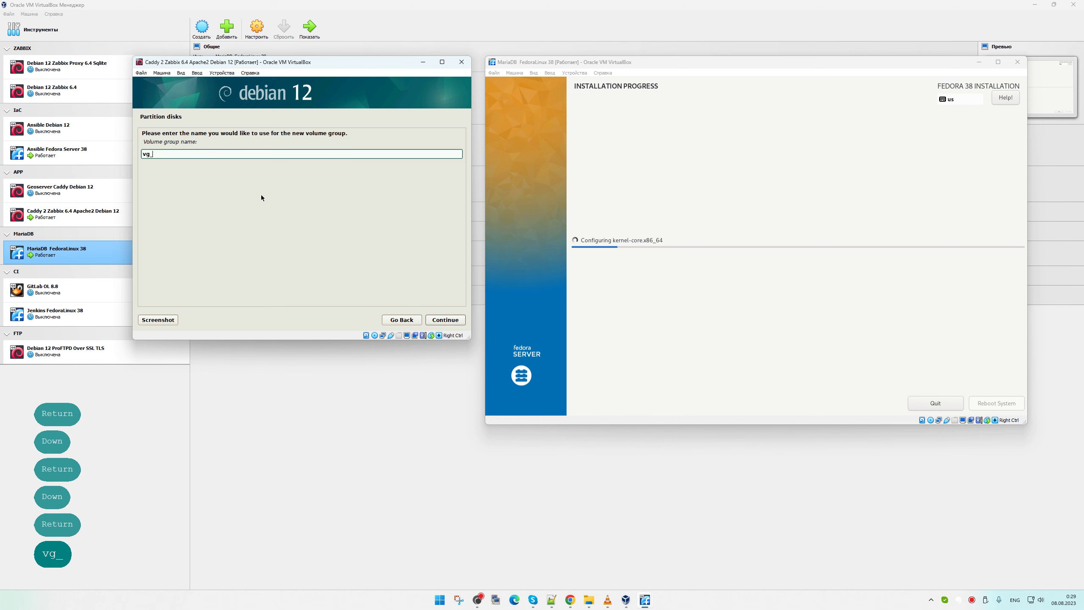
type("sys")
key("Return")
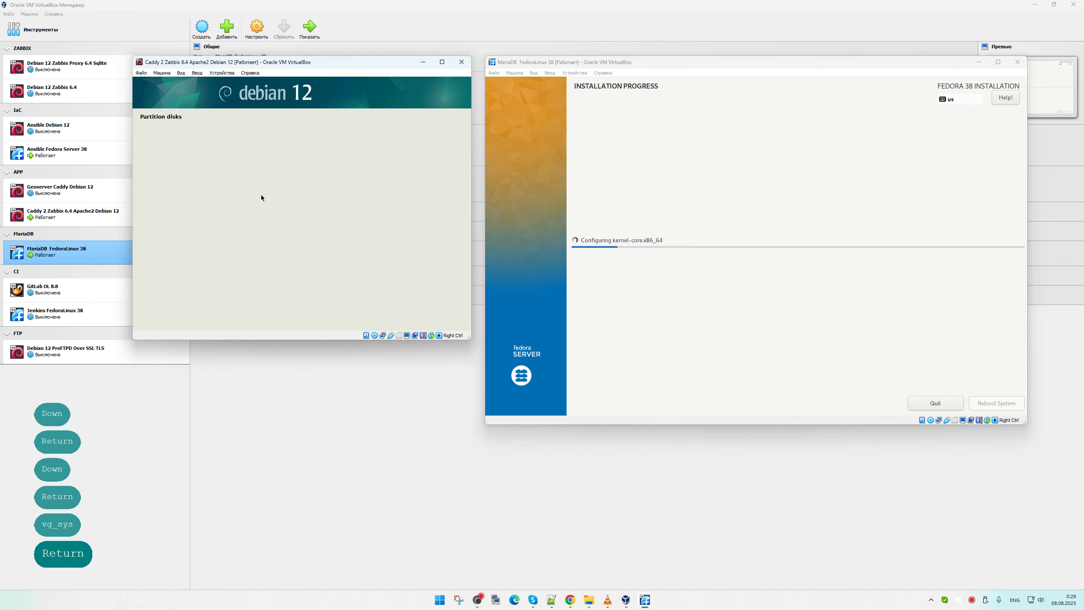
- Assign the free space on /dev/sdb, /dev/sdc and /dev/sdd to the new volume group and write the changes to the disks
key("Down")
key("Down")
key("space")
key("Down")
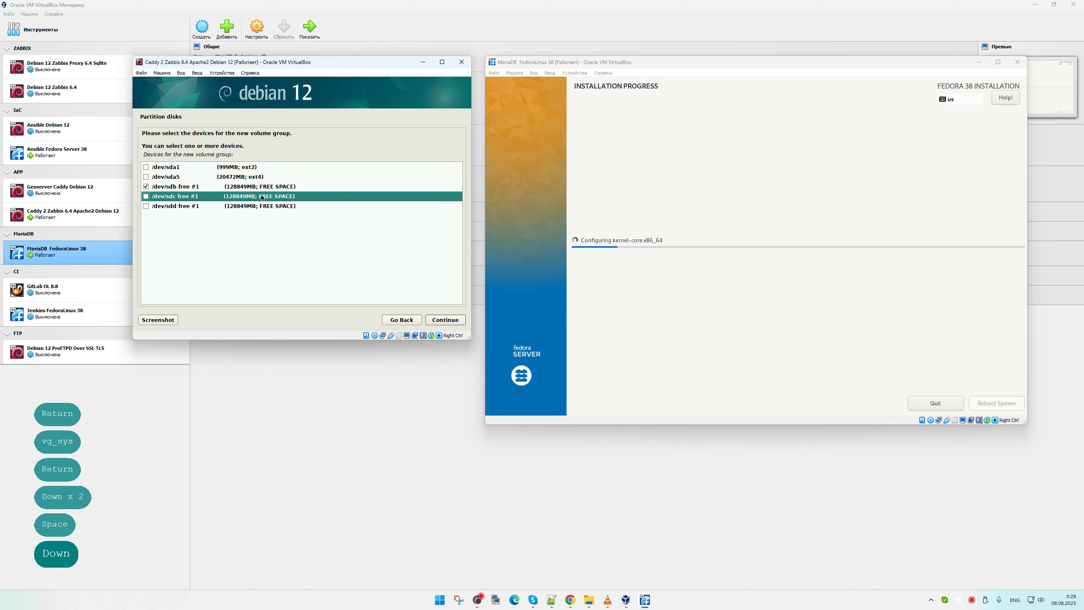
key("space")
key("Down")
key("space")
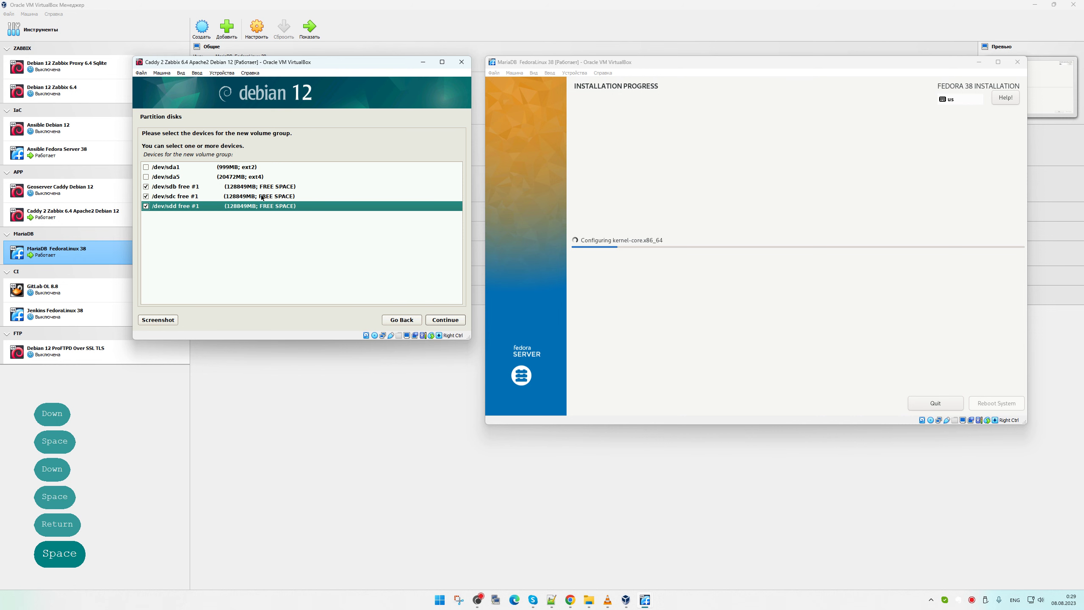
left_click(445, 319)
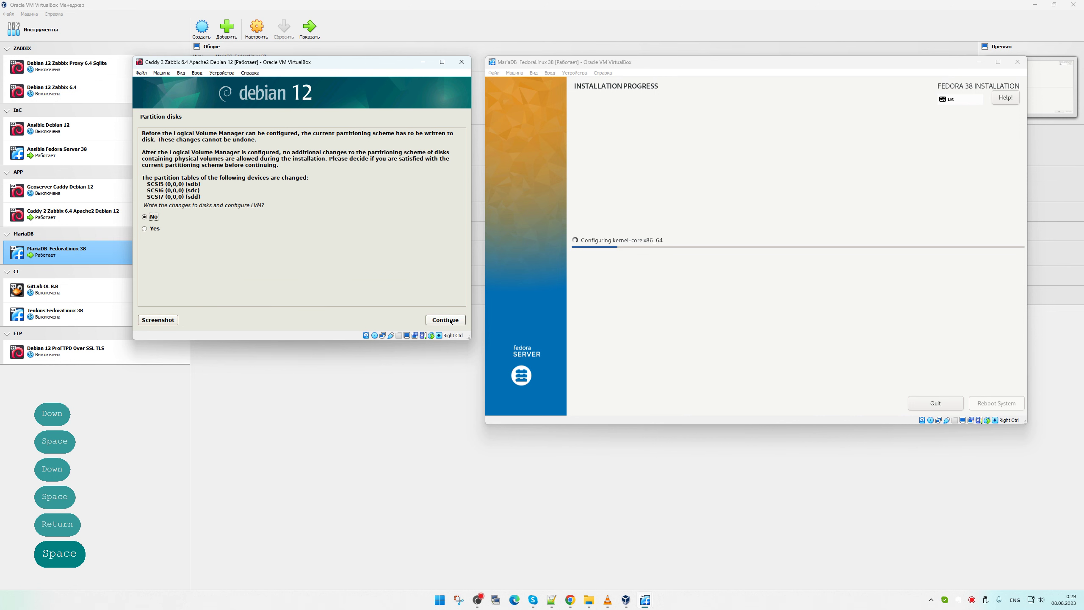
left_click(278, 227)
left_click(442, 322)
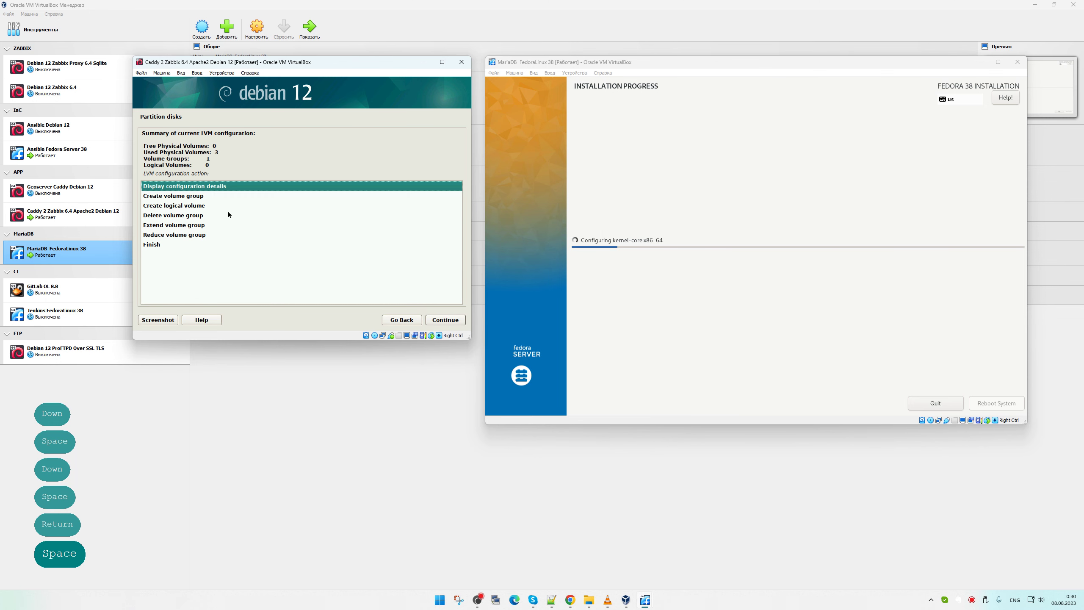
- Start a new logical volume in the vg_sys volume group and name it lv_root
left_click(187, 197)
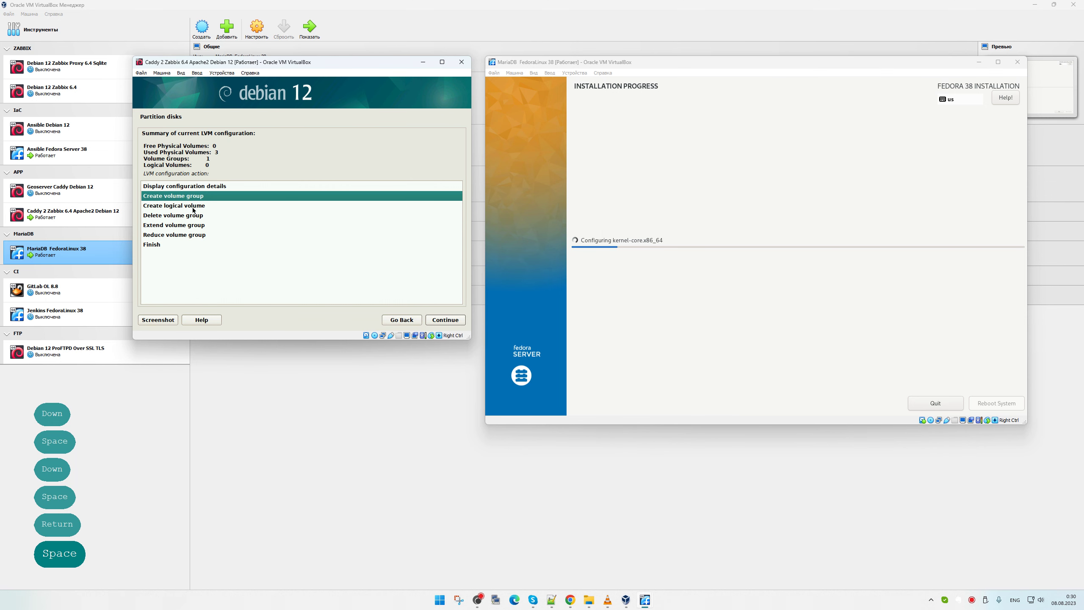
double_click(193, 207)
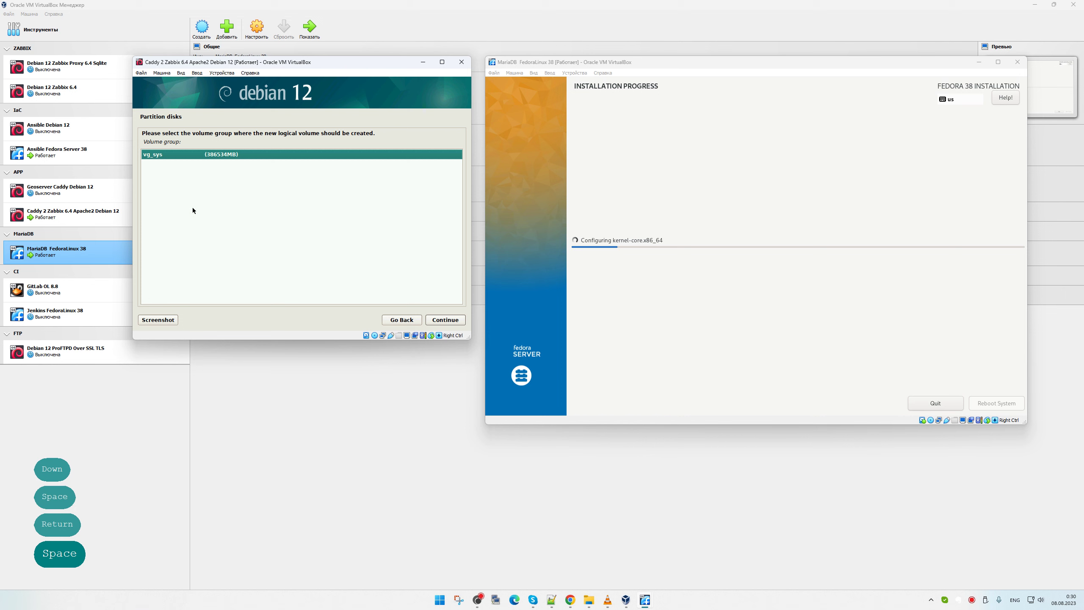
key("Return")
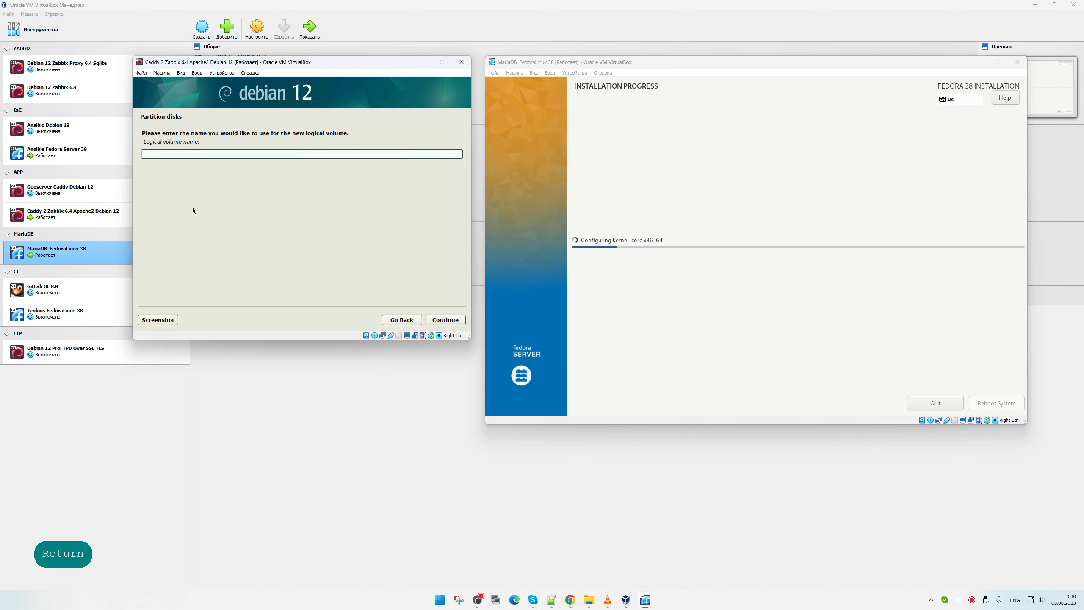
type("lv")
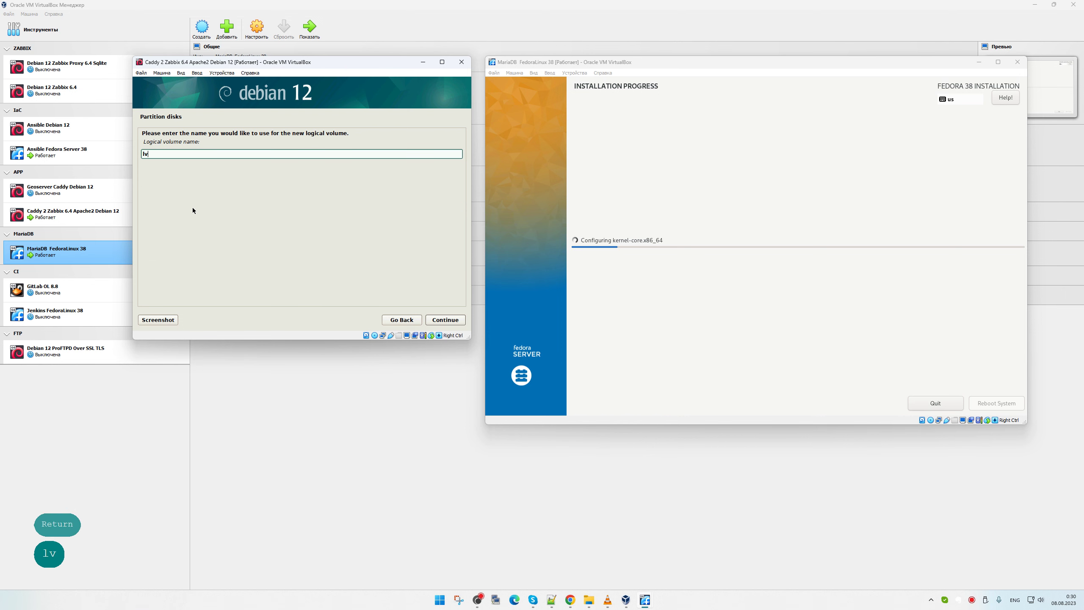
type("_root")
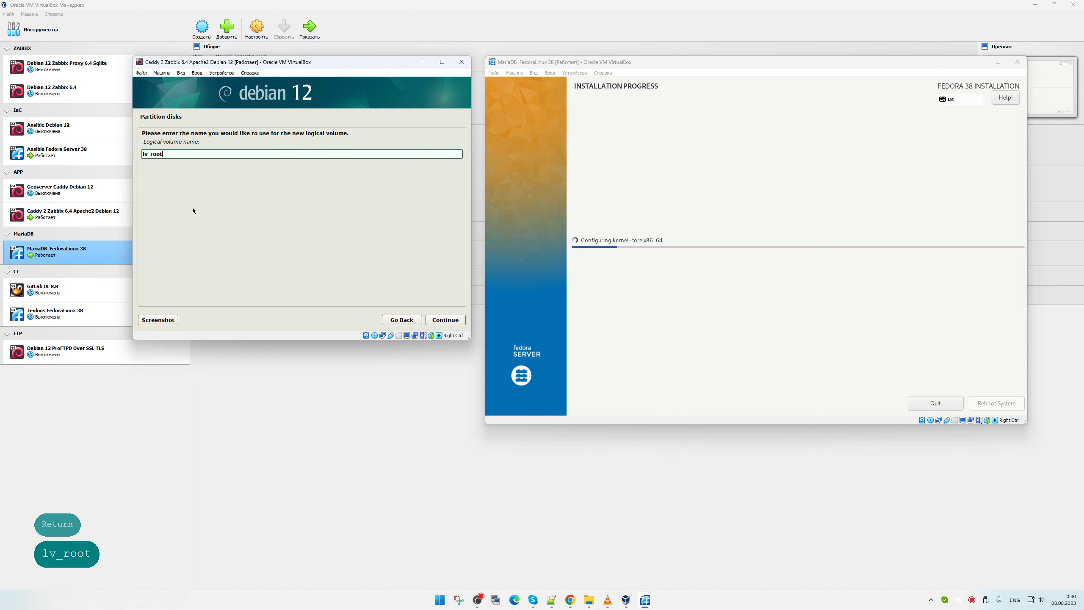
key("Return")
- Set the size of the lv_root logical volume to 30534MB and create it
key("Left")
key("Right")
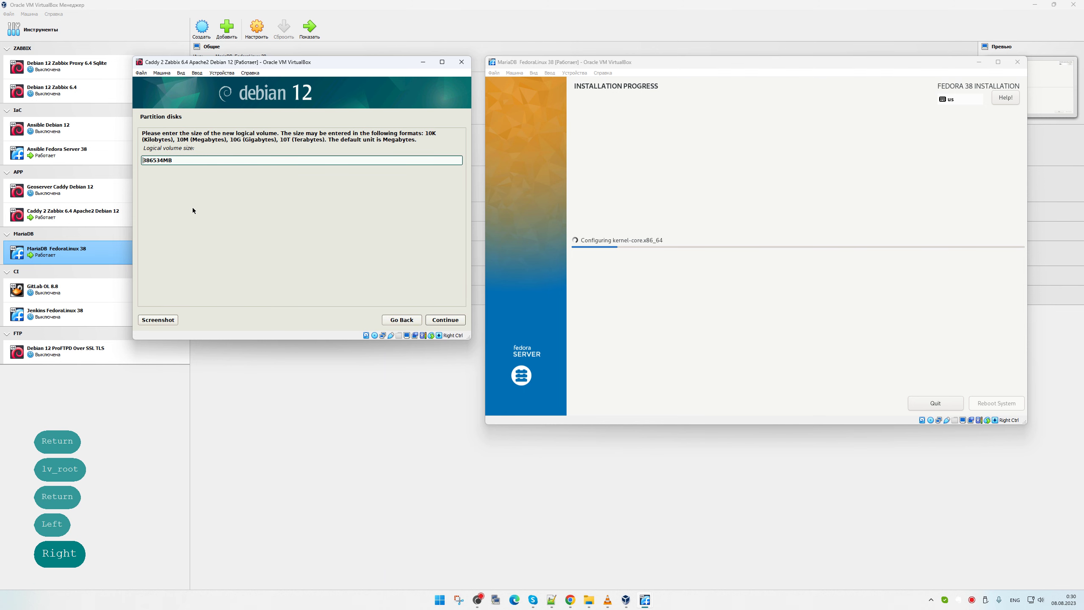
key("Delete")
type("0")
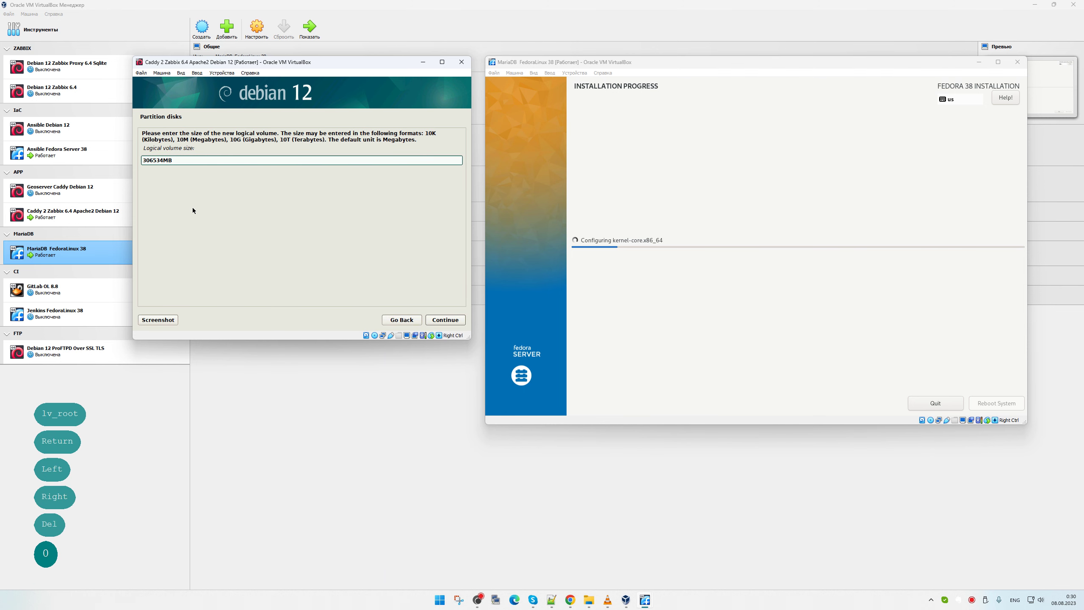
key("Delete")
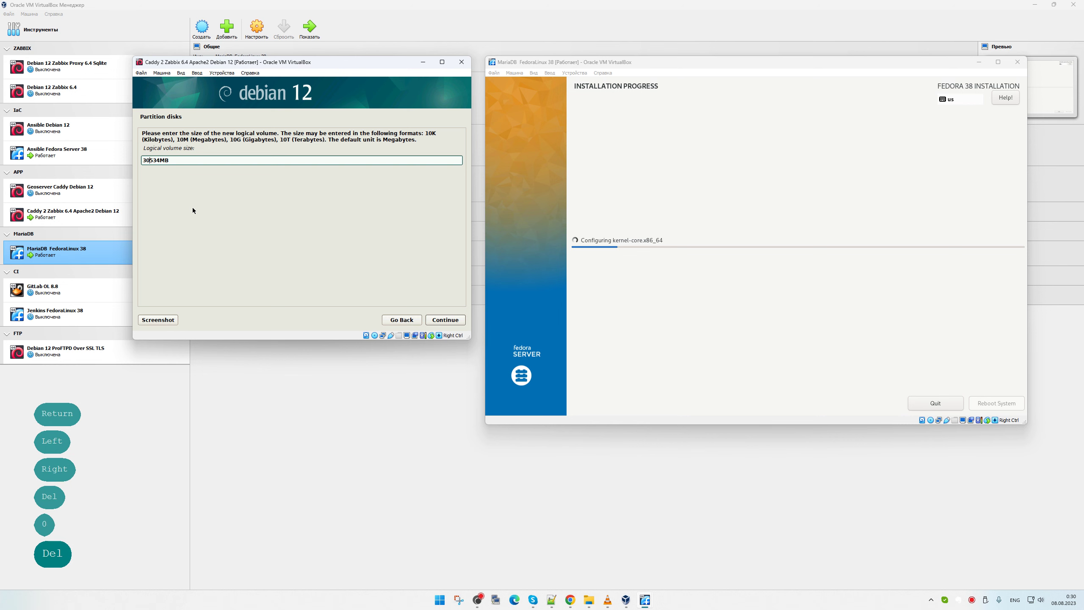
key("Return")
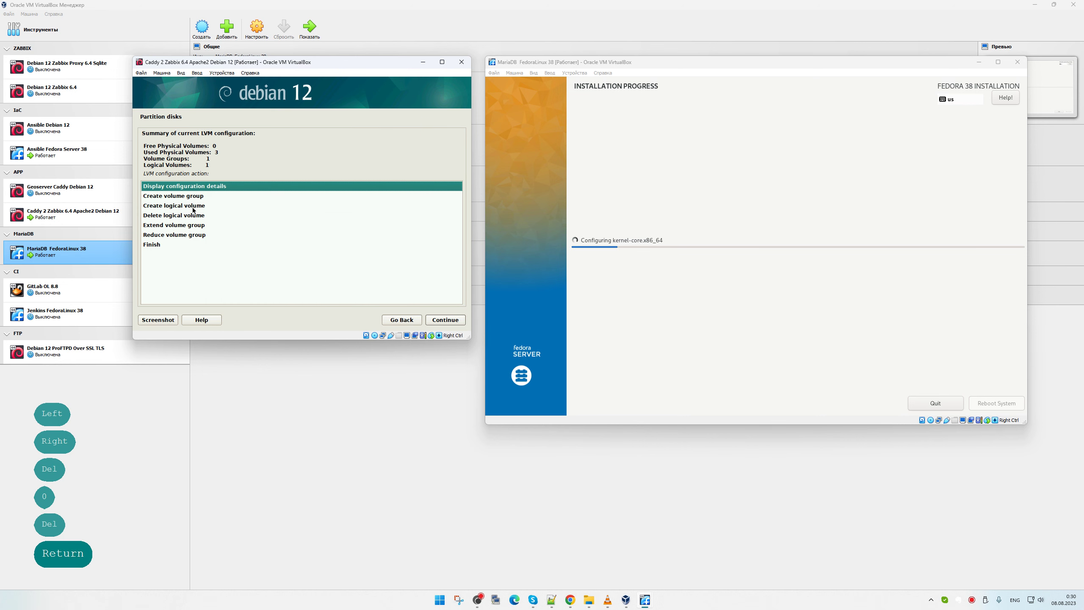
- Review the current LVM configuration details and return to the LVM configuration summary
key("Down")
key("Up")
key("Return")
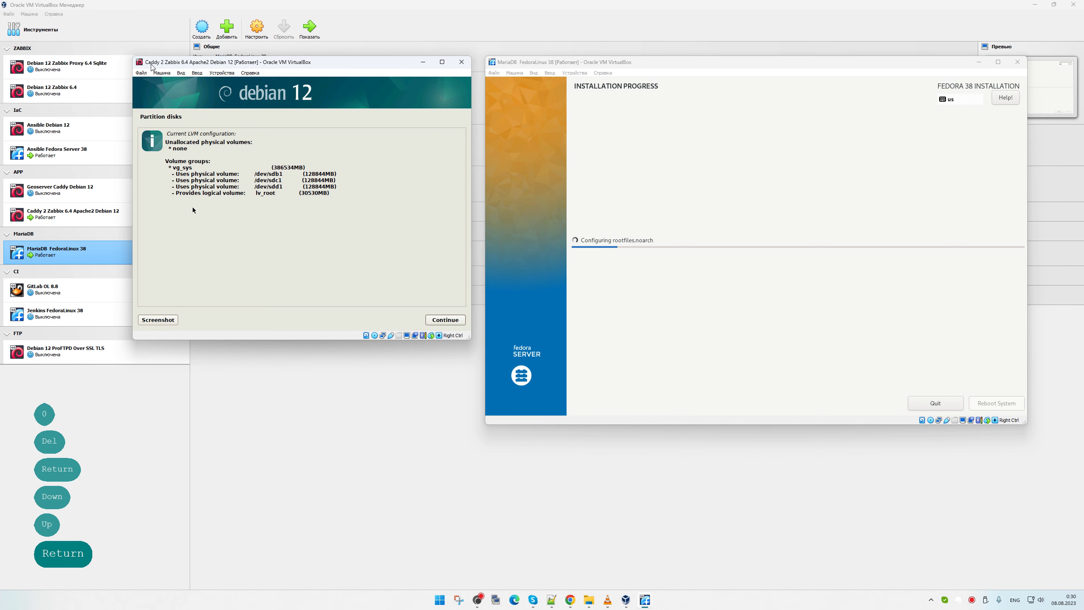
left_click(450, 318)
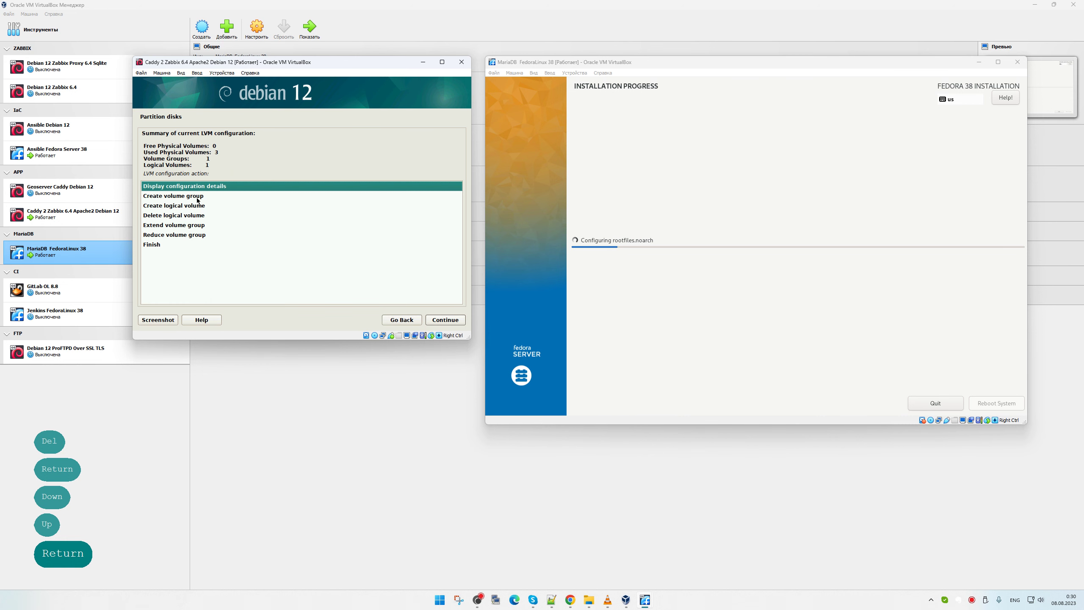
double_click(199, 206)
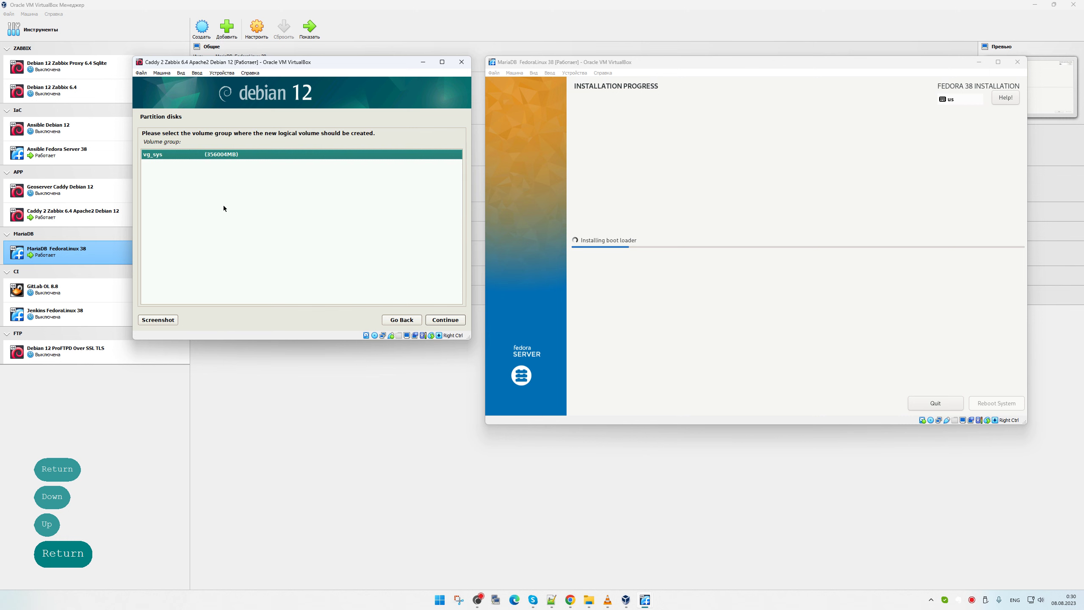
key("Return")
key("Return")
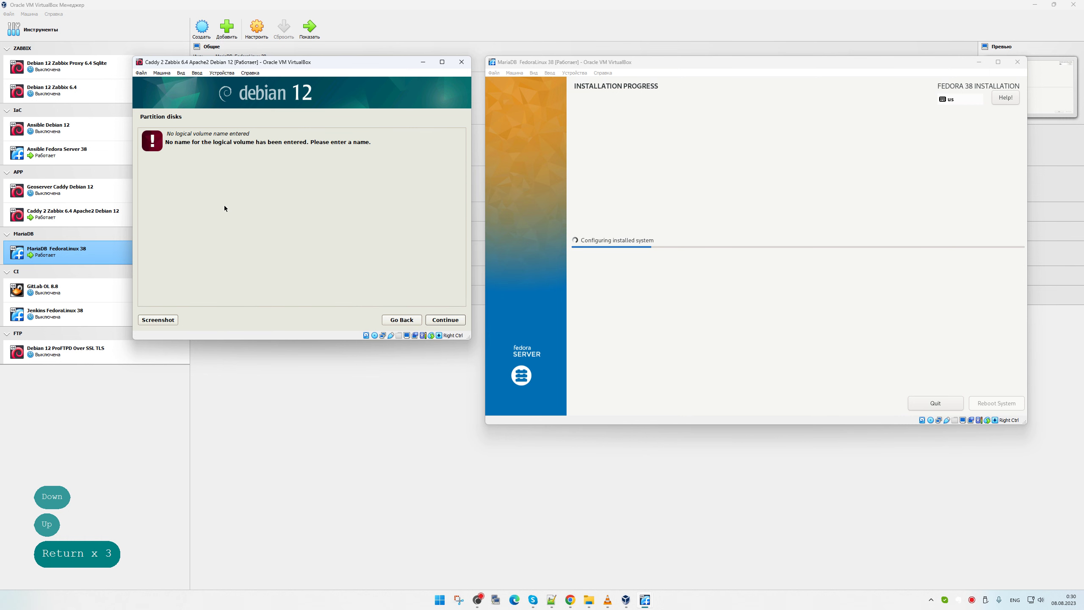
key("Left")
key("Tab")
key("Tab")
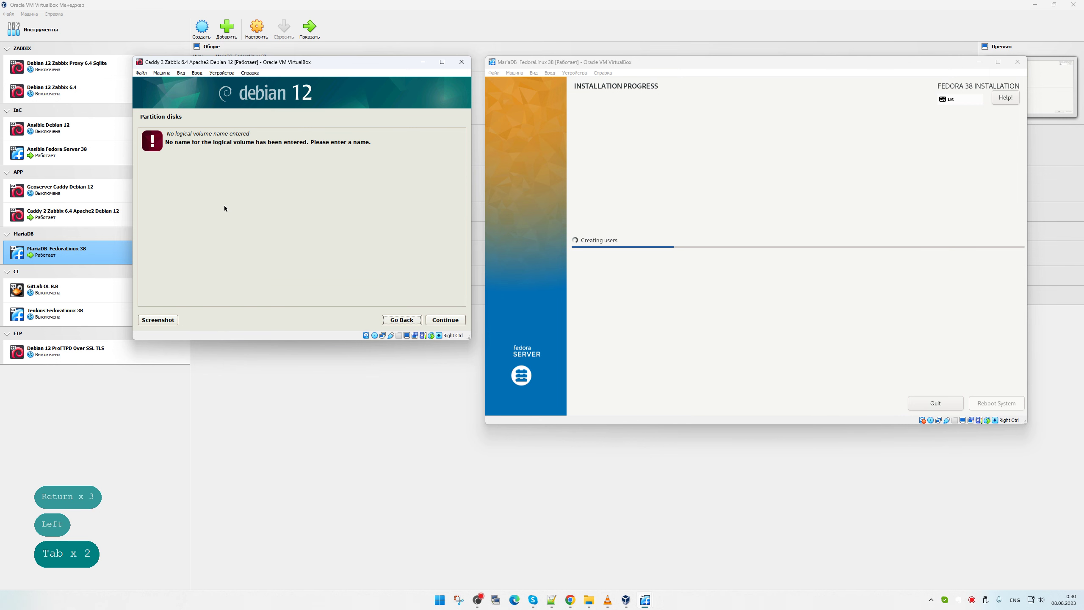
key("Return")
- Start a new logical volume in the vg_sys volume group and name it lv_var
key("Down")
key("Down")
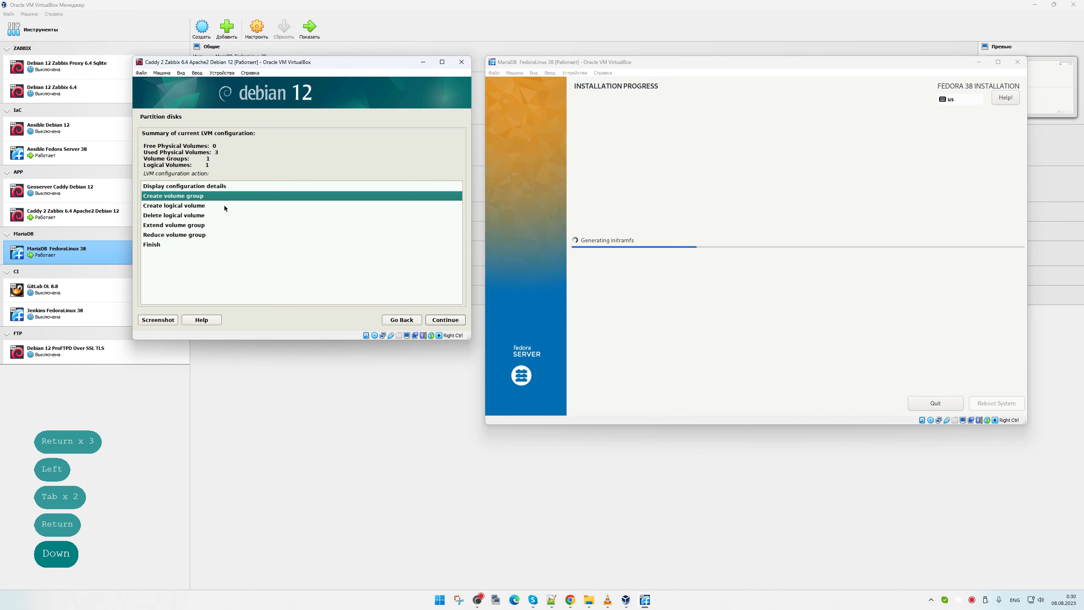
key("Return")
key("Return")
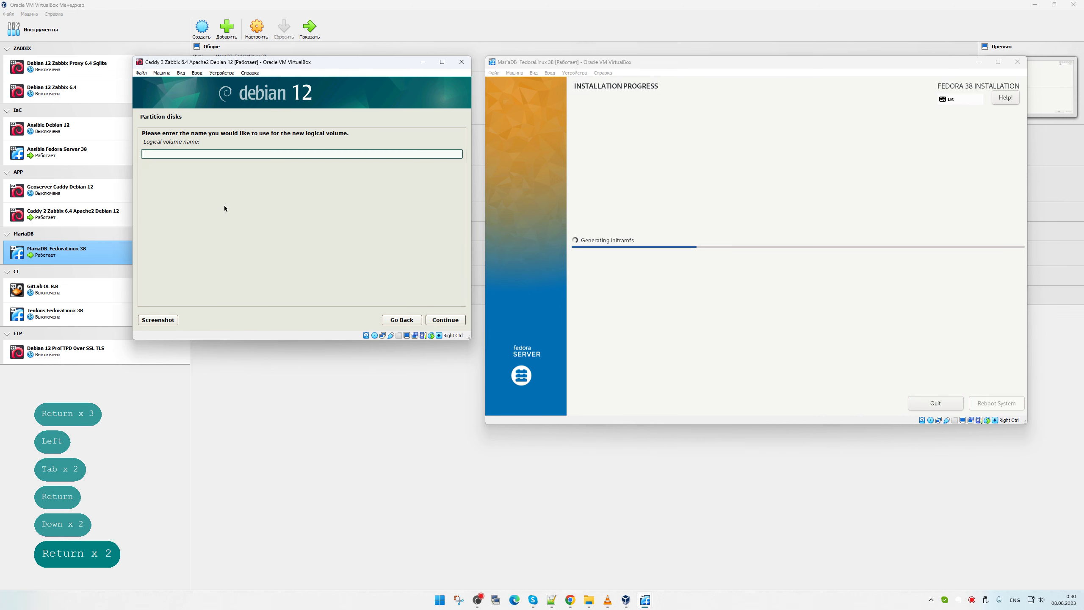
type("lv")
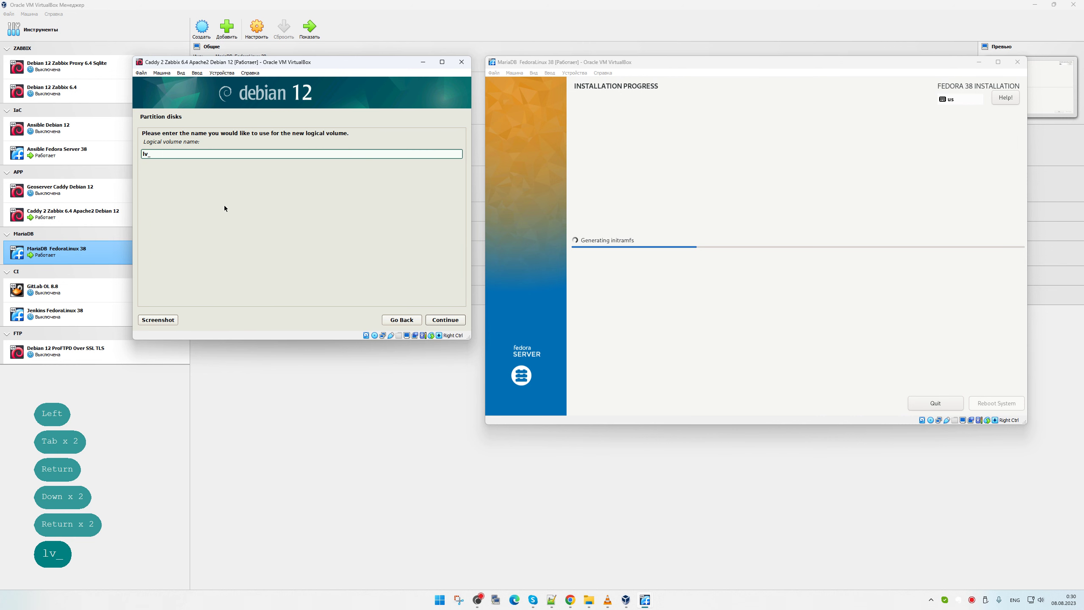
type("_var")
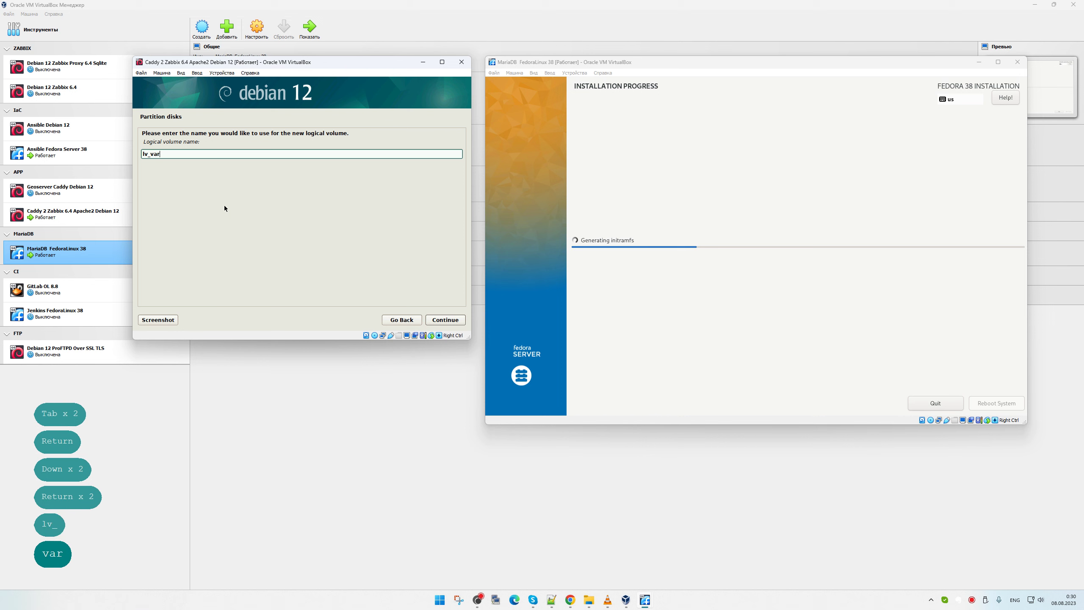
key("Return")
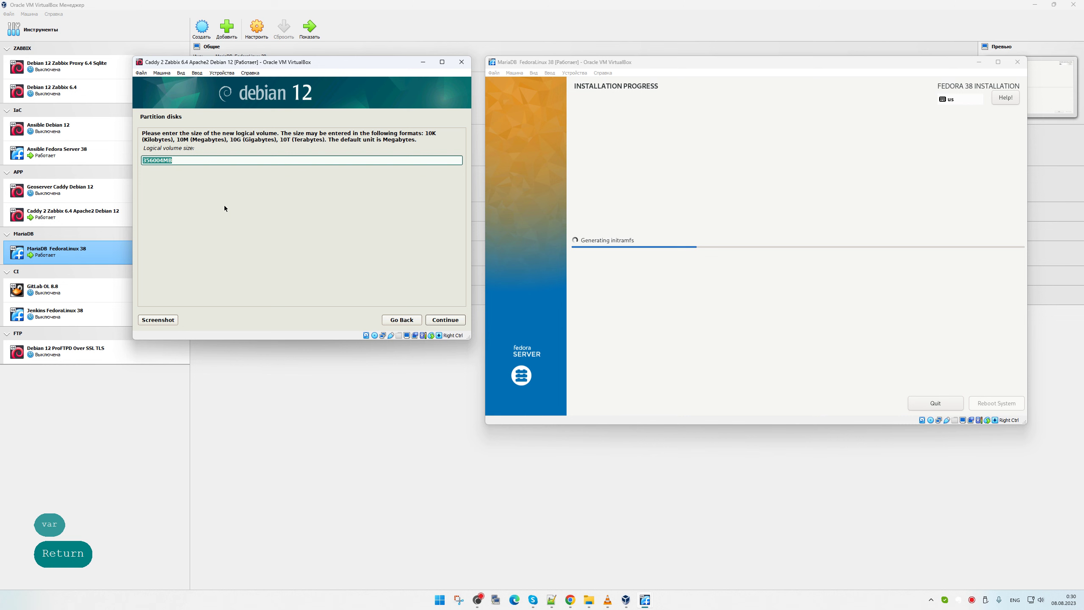
- Set the size of the lv_var logical volume to 256004MB and create it
key("Left")
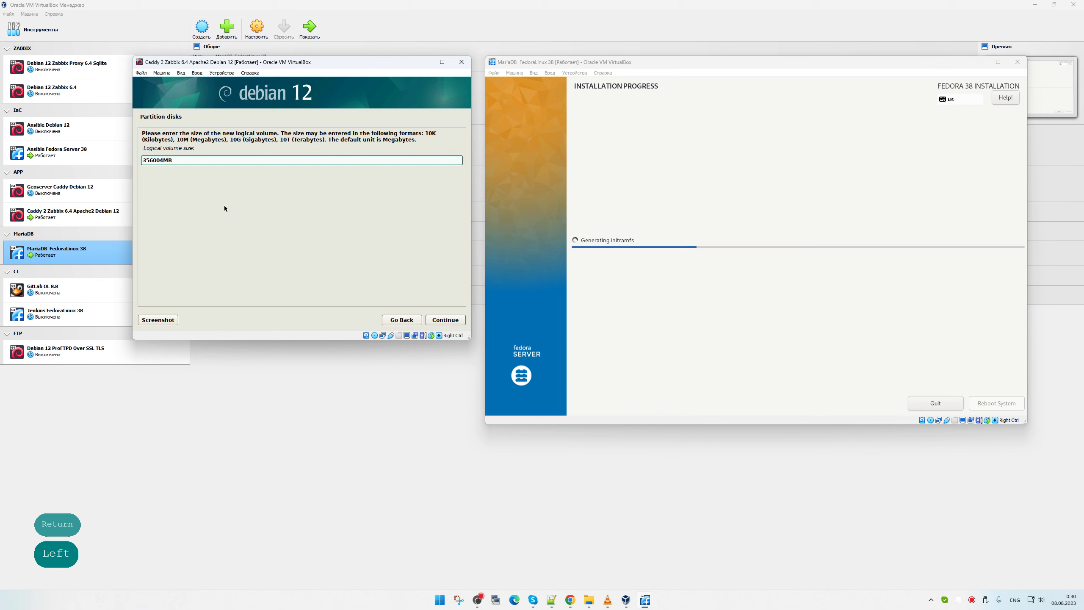
key("Delete")
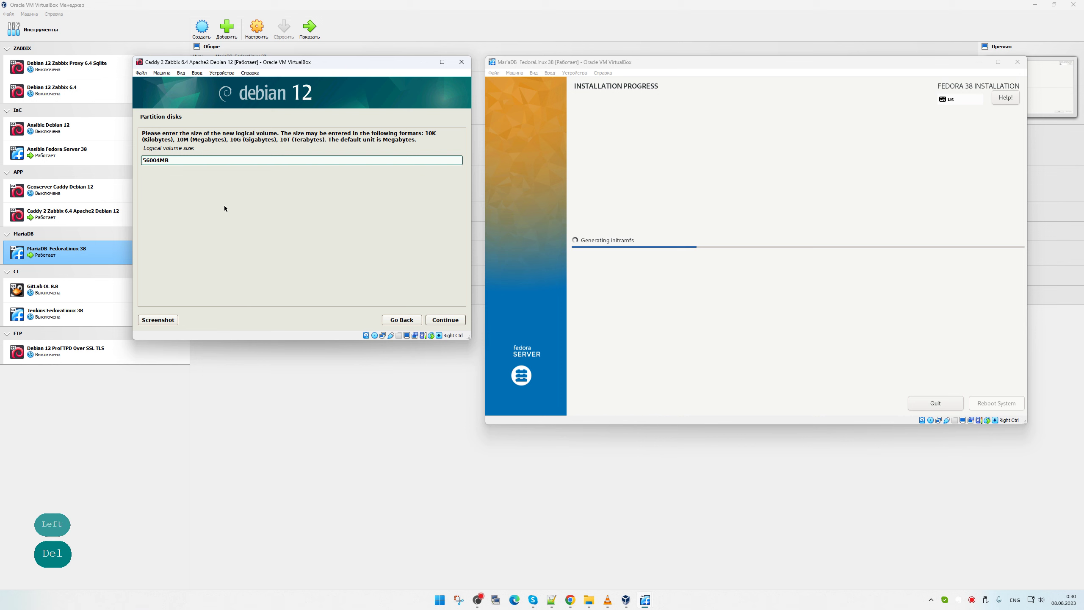
type("2")
key("Return")
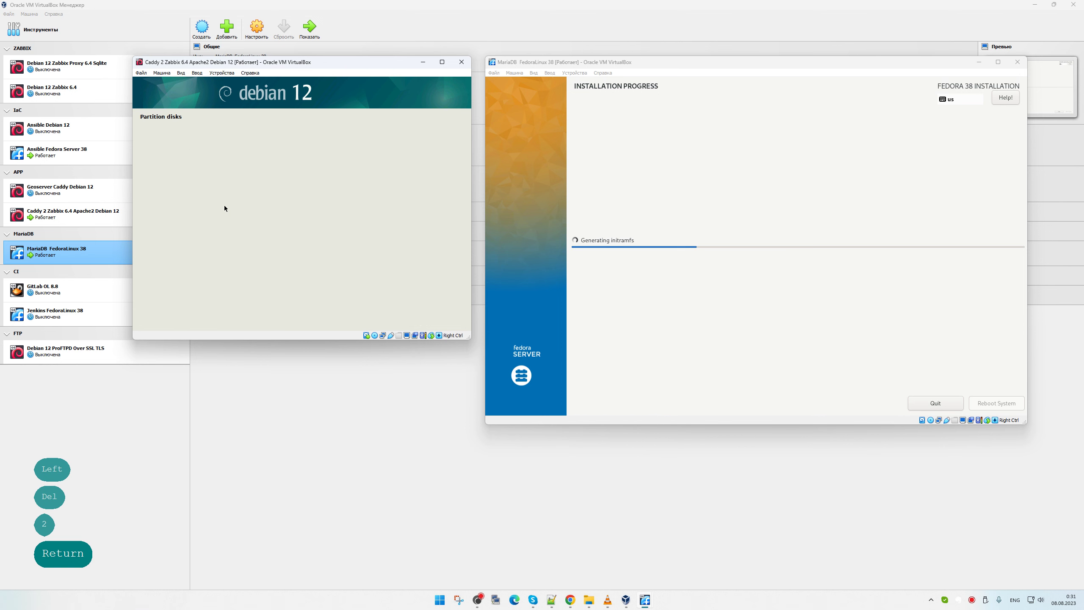
- Create a logical volume named lv_opt in the vg_sys volume group with the suggested size of 100000MB
key("Down")
key("Down")
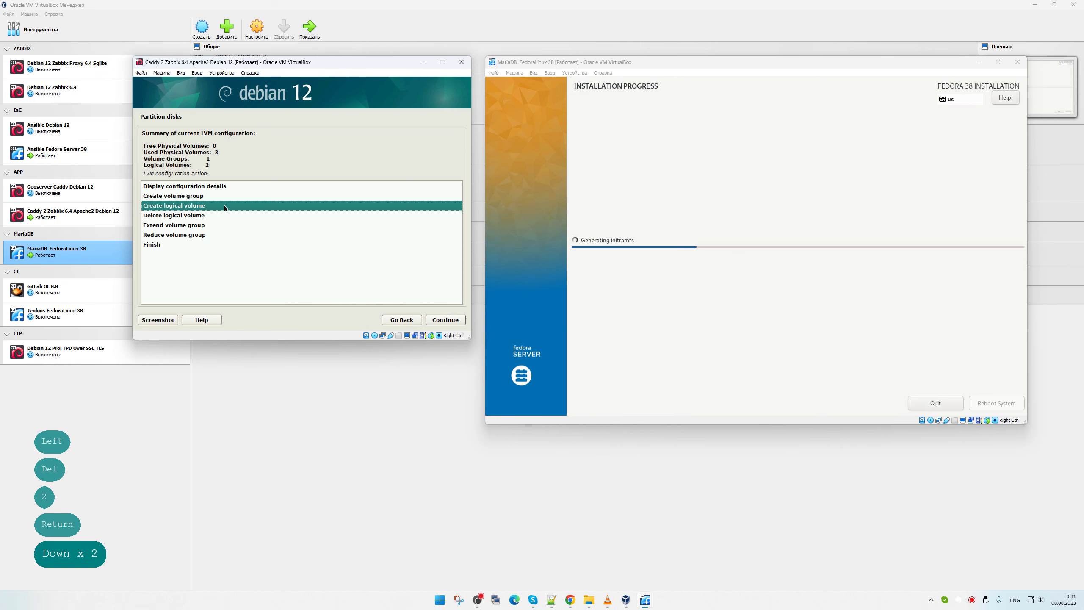
key("Return")
key("Return")
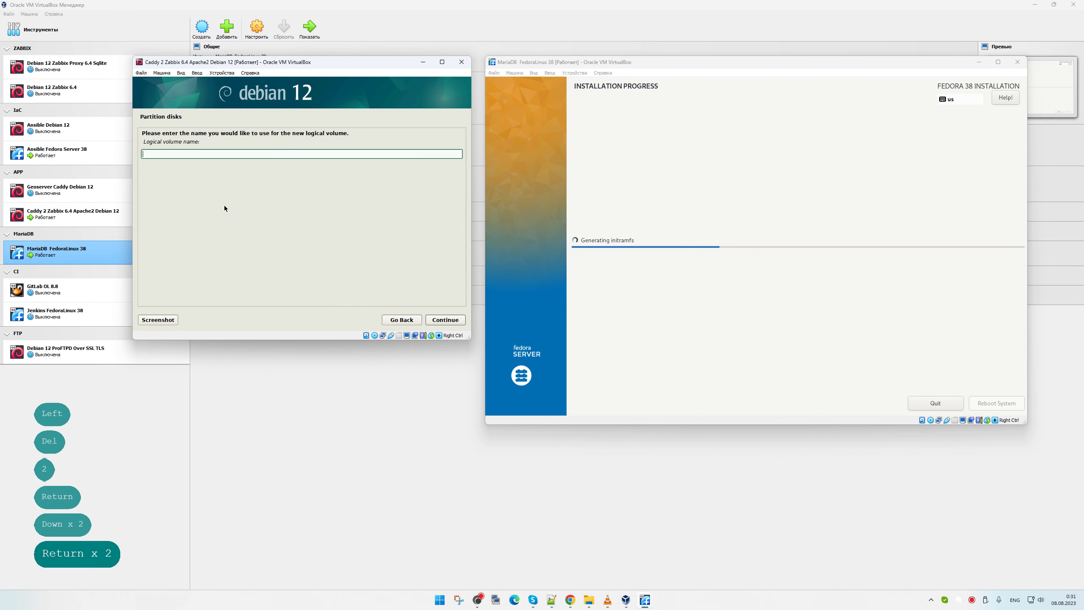
type("lv_")
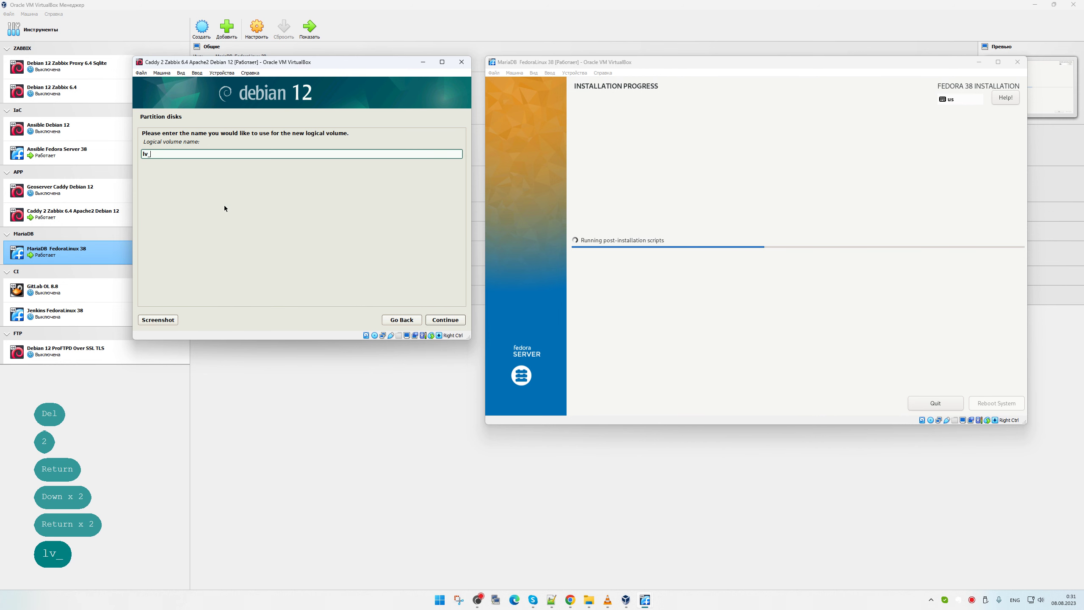
type("opt")
key("Return")
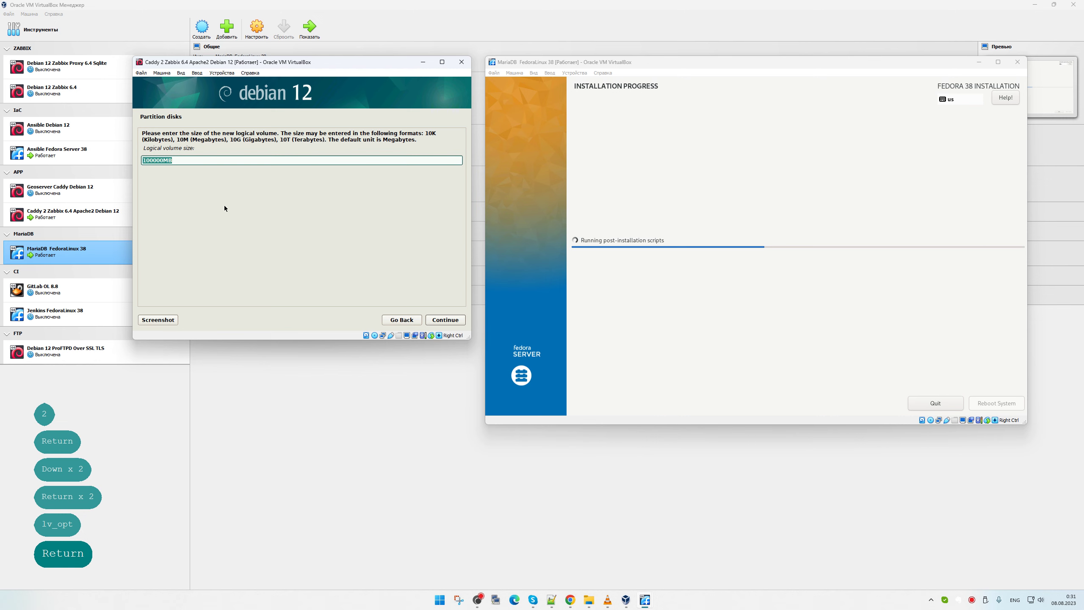
key("Return")
- Display the LVM configuration details with all three logical volumes and return to the configuration summary
key("Down")
key("Down")
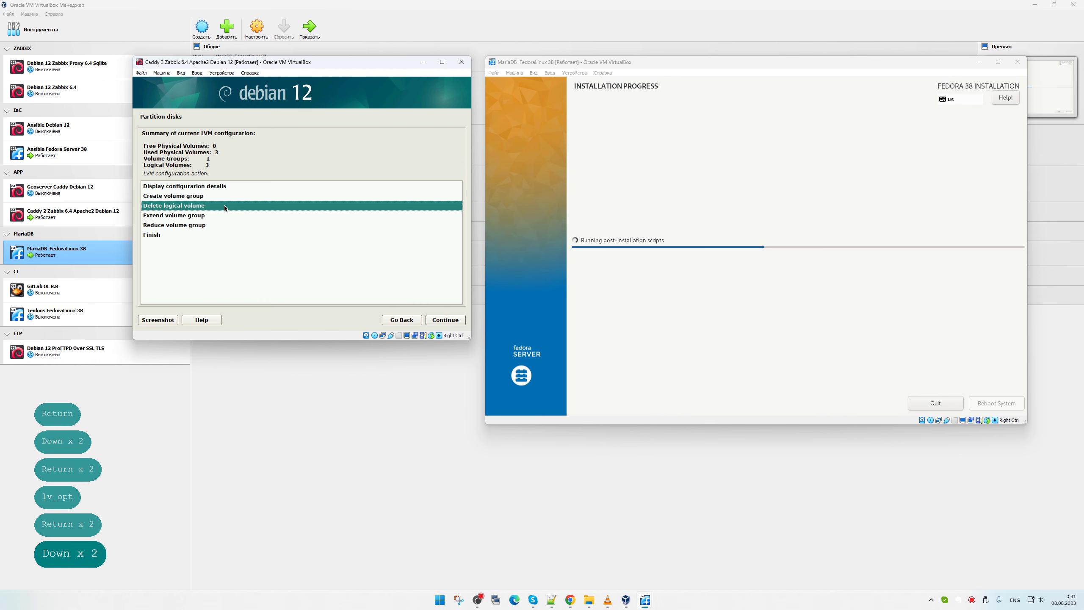
key("Down")
key("Up")
key("Up")
key("Up")
key("Return")
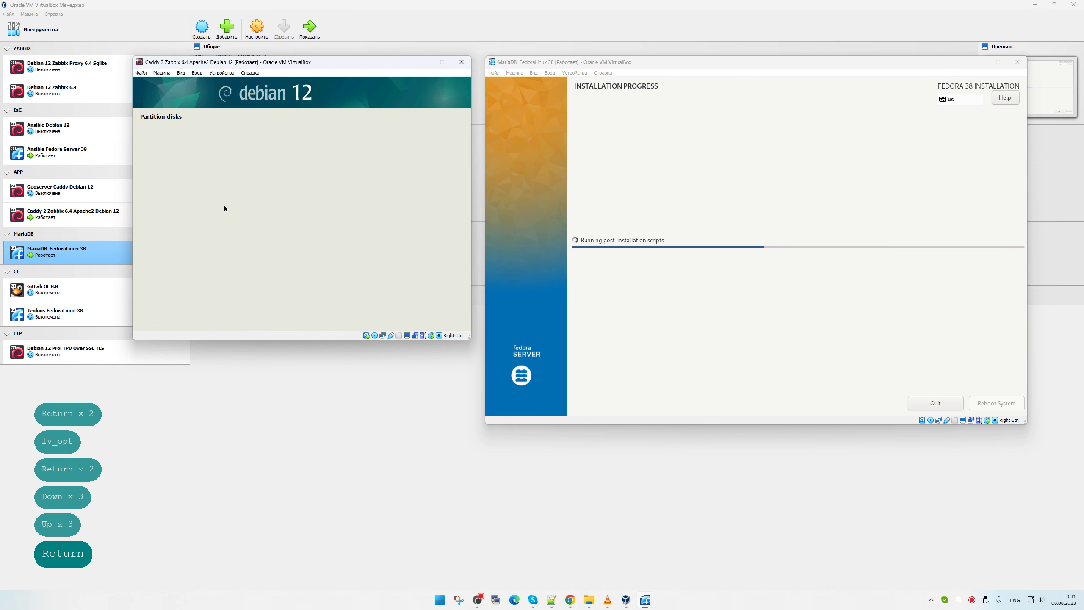
key("Down")
key("Return")
- Finish the LVM configuration on the Debian machine and reboot the newly installed Fedora system on the MariaDB machine
key("Down")
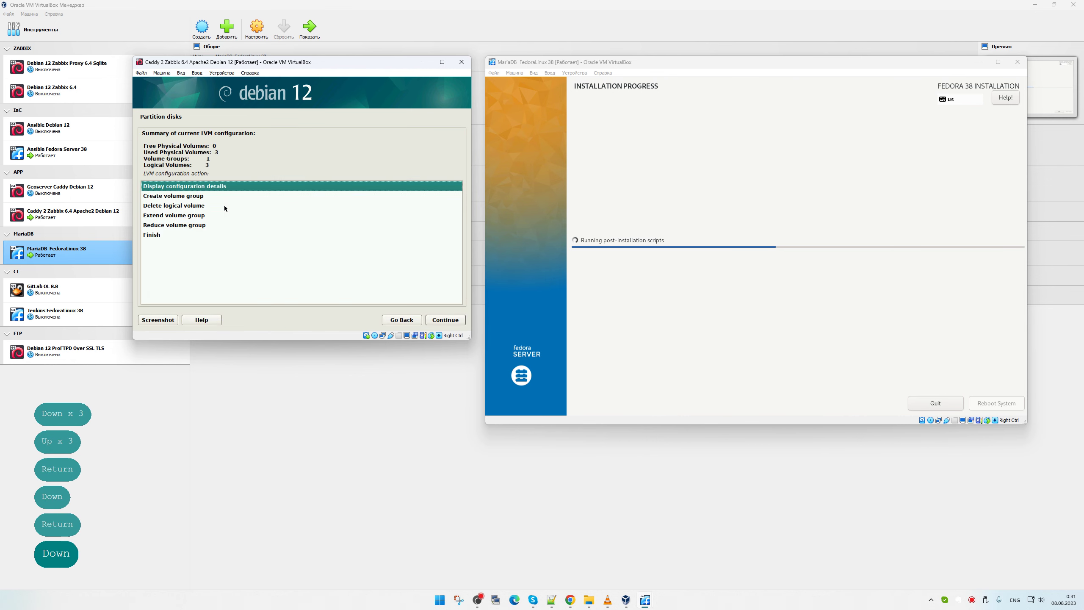
key("Down")
key("Down")
key("Down")
key("Down")
key("Down")
key("Return")
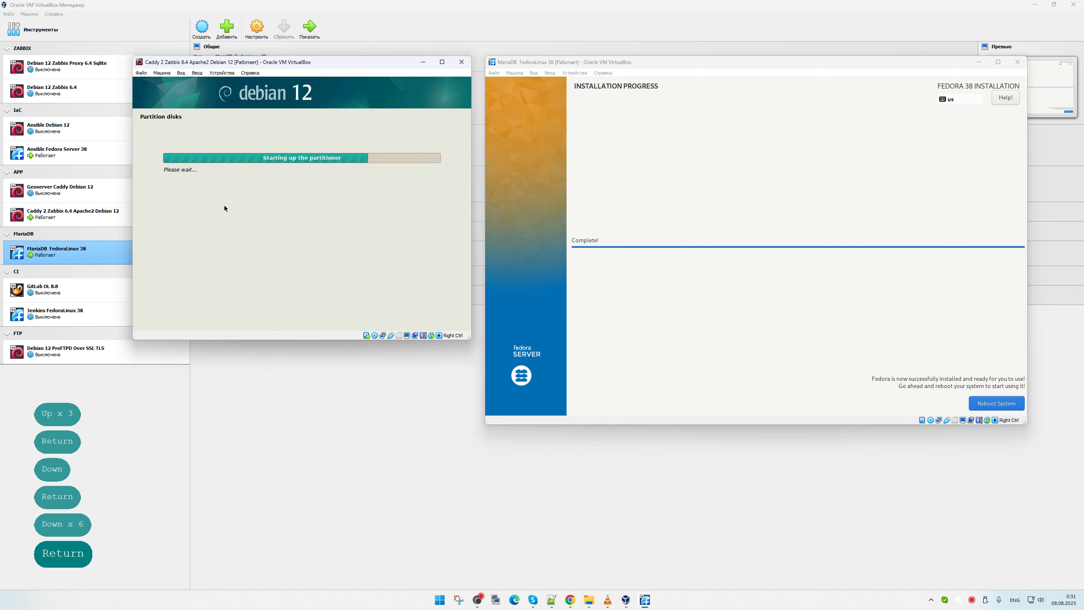
left_click(996, 403)
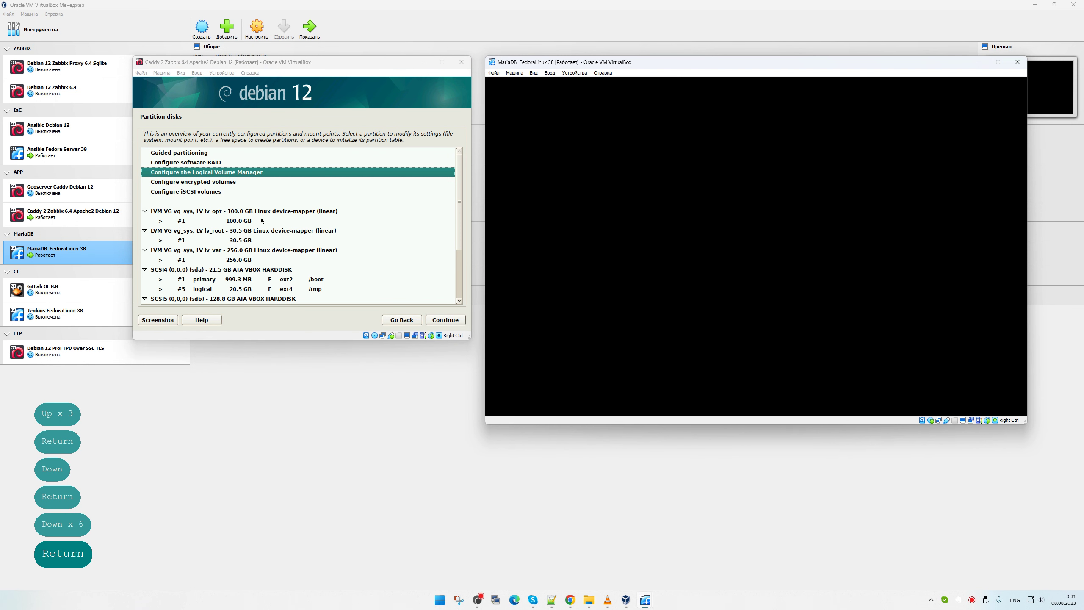
- Set the lv_opt volume's partition to be used as an Ext4 journaling file system
double_click(255, 221)
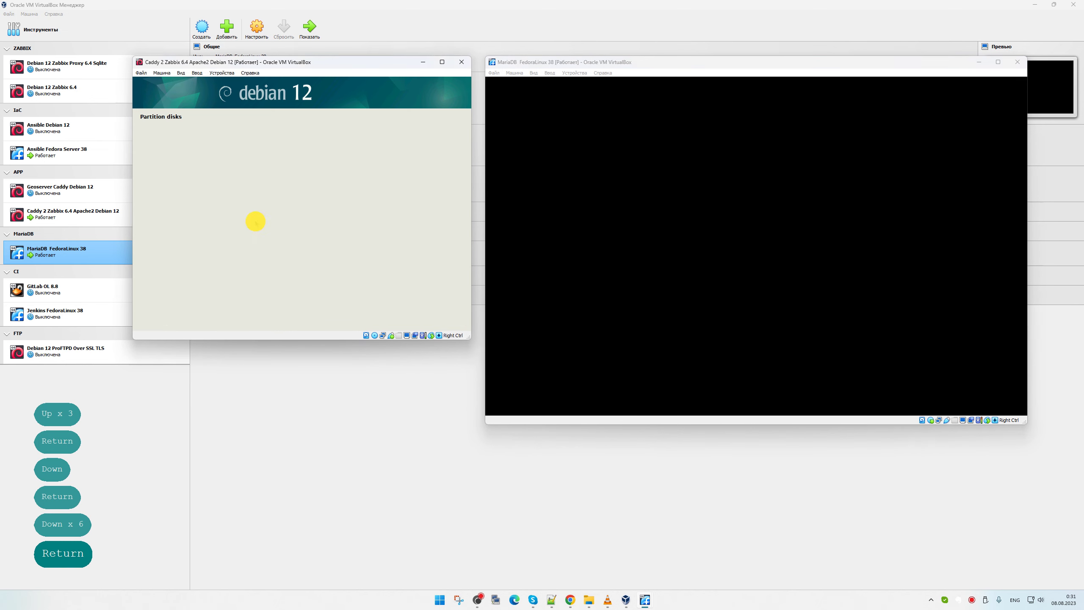
double_click(241, 157)
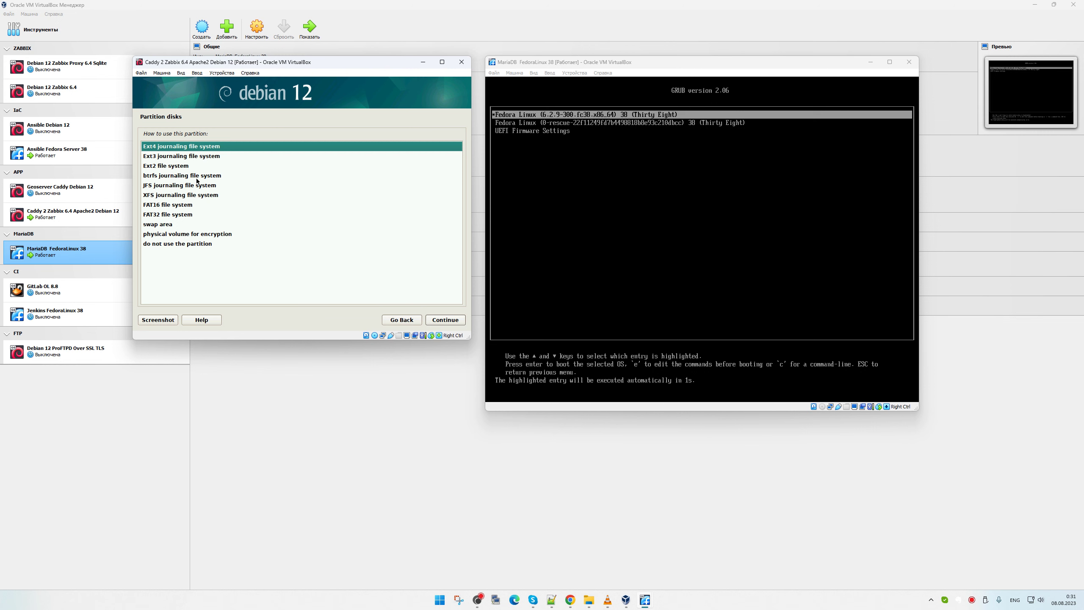
double_click(214, 148)
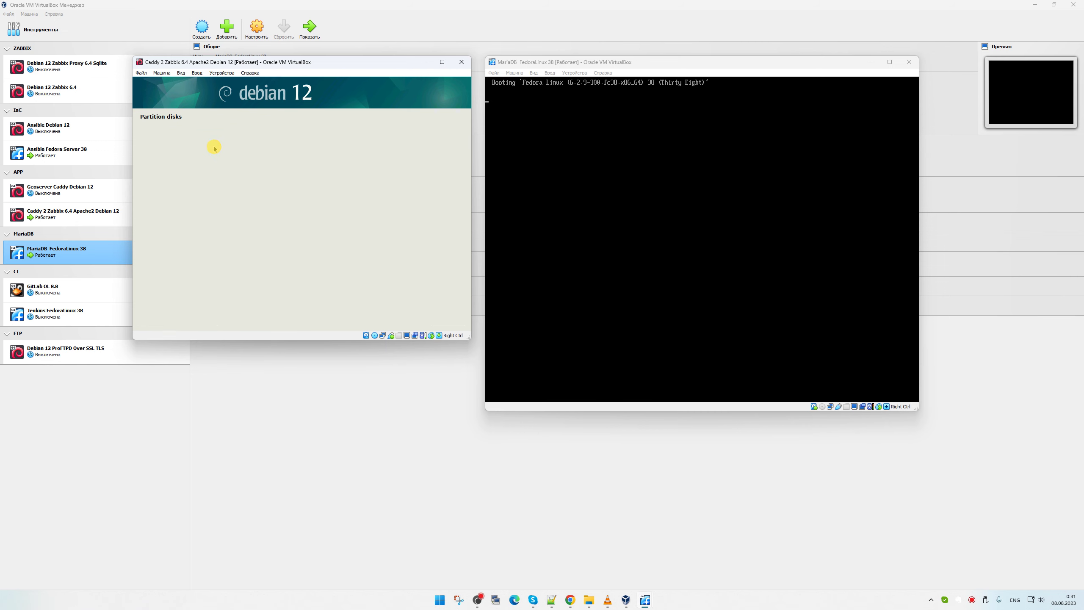
double_click(225, 156)
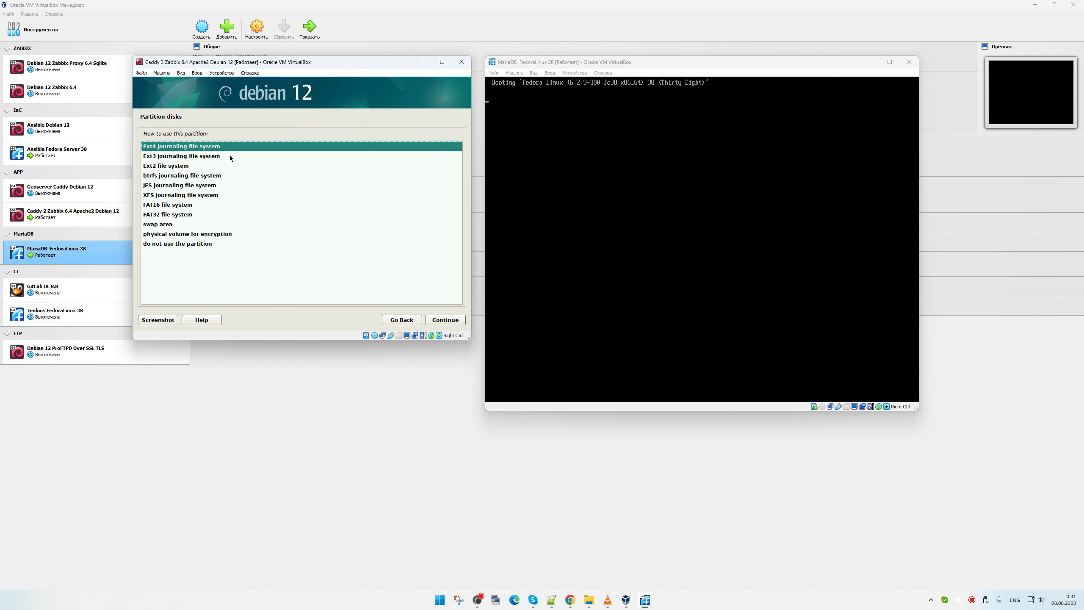
double_click(241, 147)
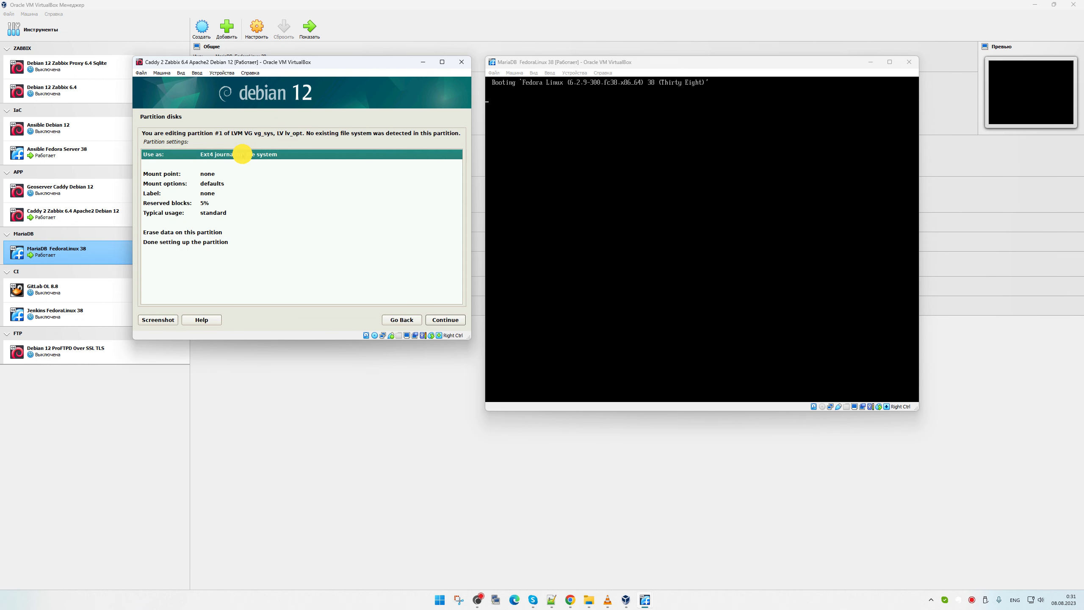
double_click(242, 153)
left_click(194, 185)
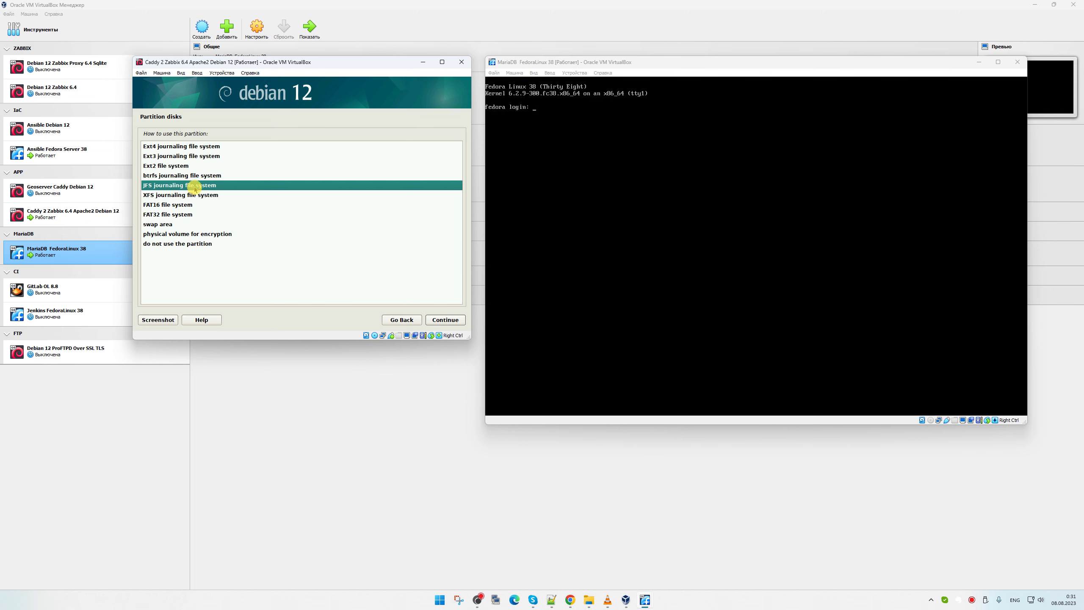
double_click(202, 147)
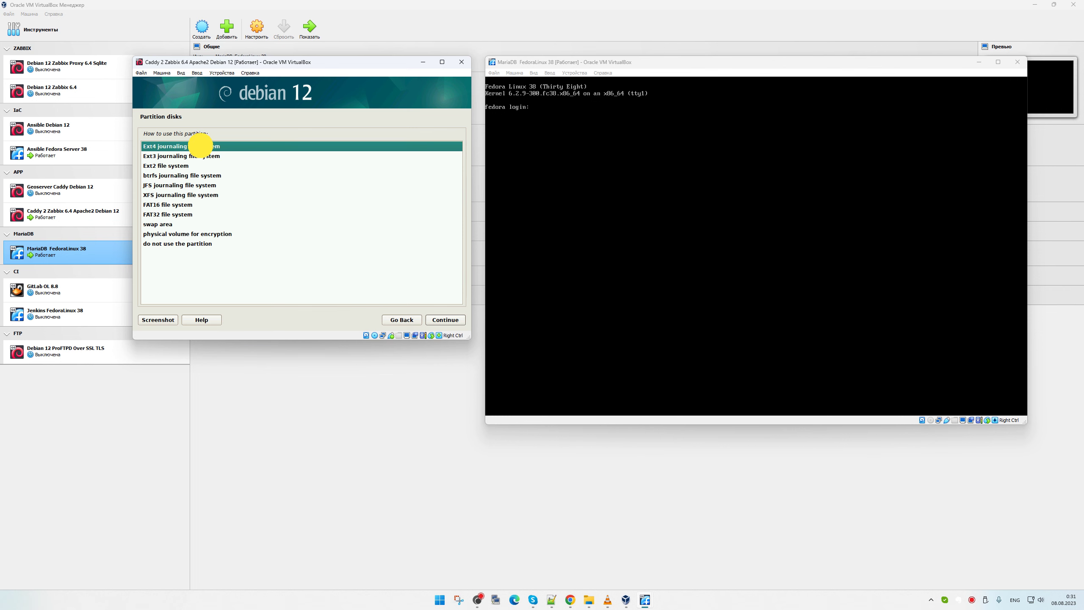
- Set the lv_opt partition's mount point to /opt and finish setting up the partition
double_click(190, 172)
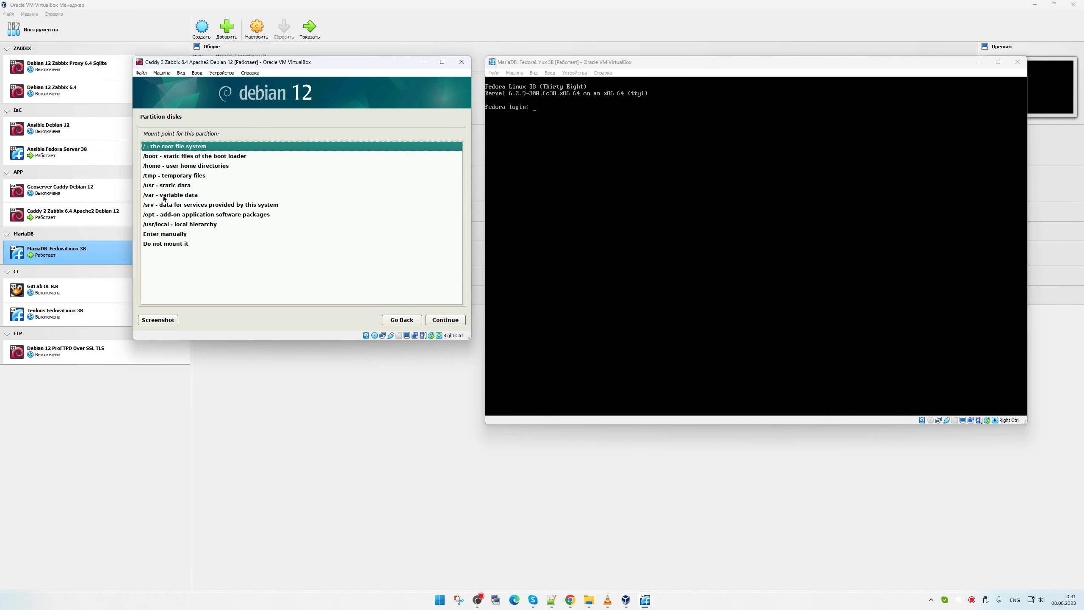
double_click(173, 215)
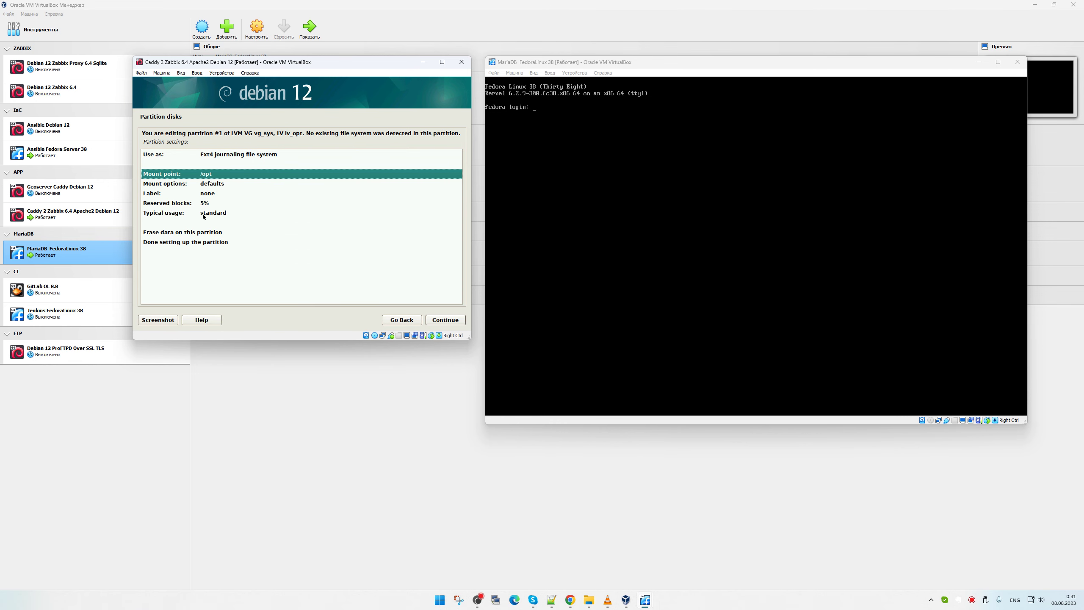
double_click(211, 242)
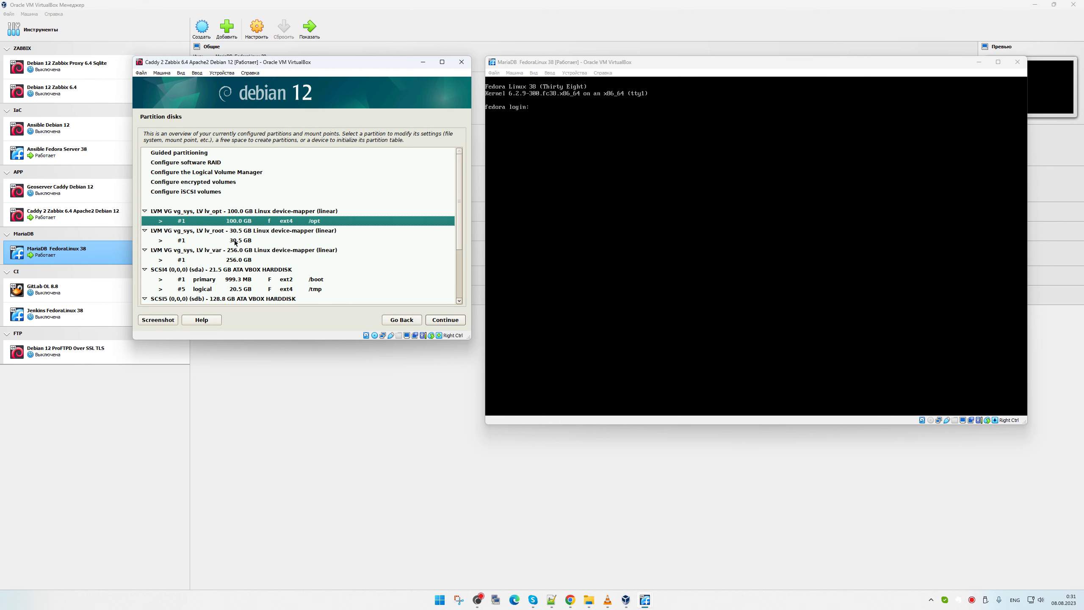
- Set up the lv_root volume's partition as a btrfs journaling file system mounted at the root /
double_click(235, 241)
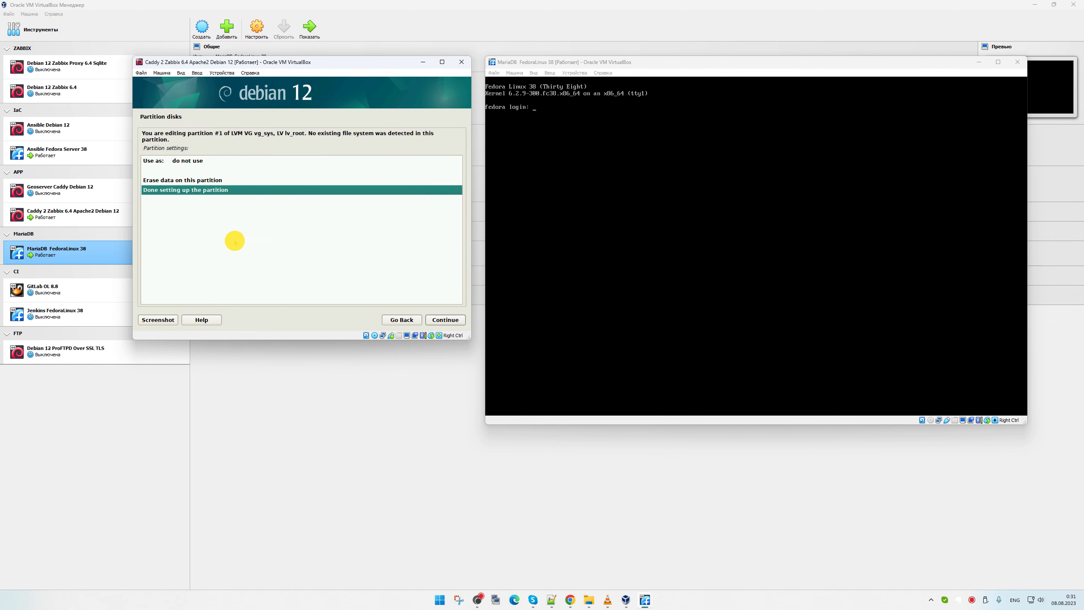
double_click(250, 164)
double_click(190, 174)
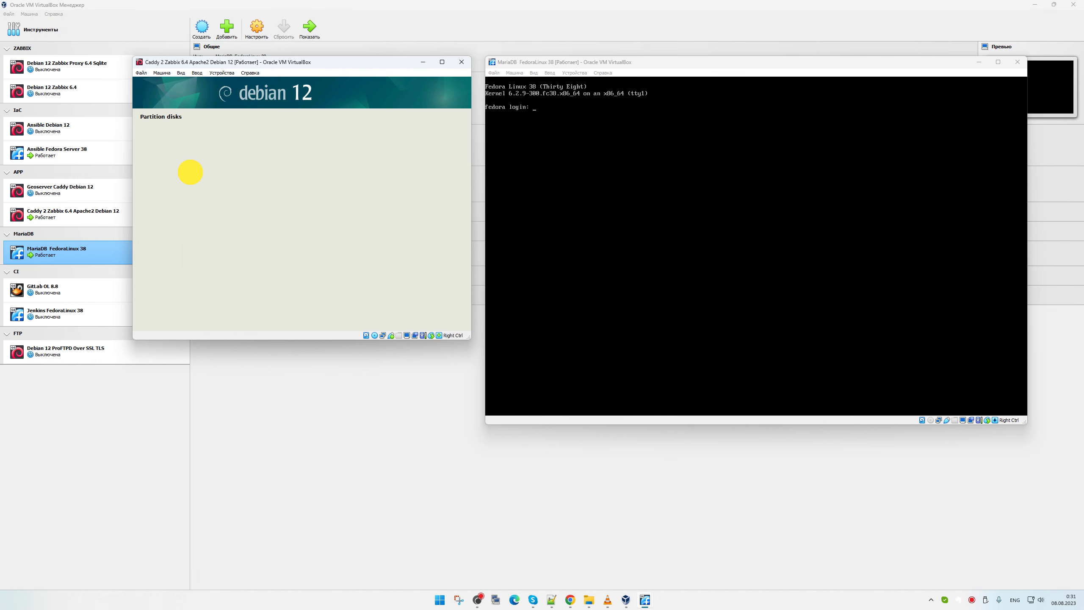
left_click(207, 181)
left_click(207, 181)
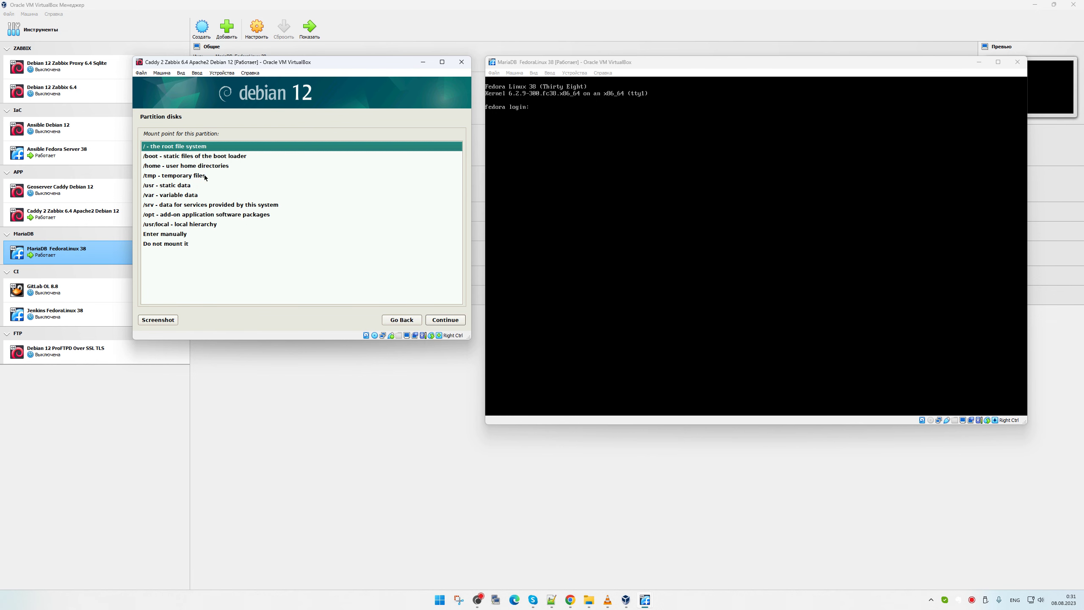
double_click(206, 145)
left_click(225, 227)
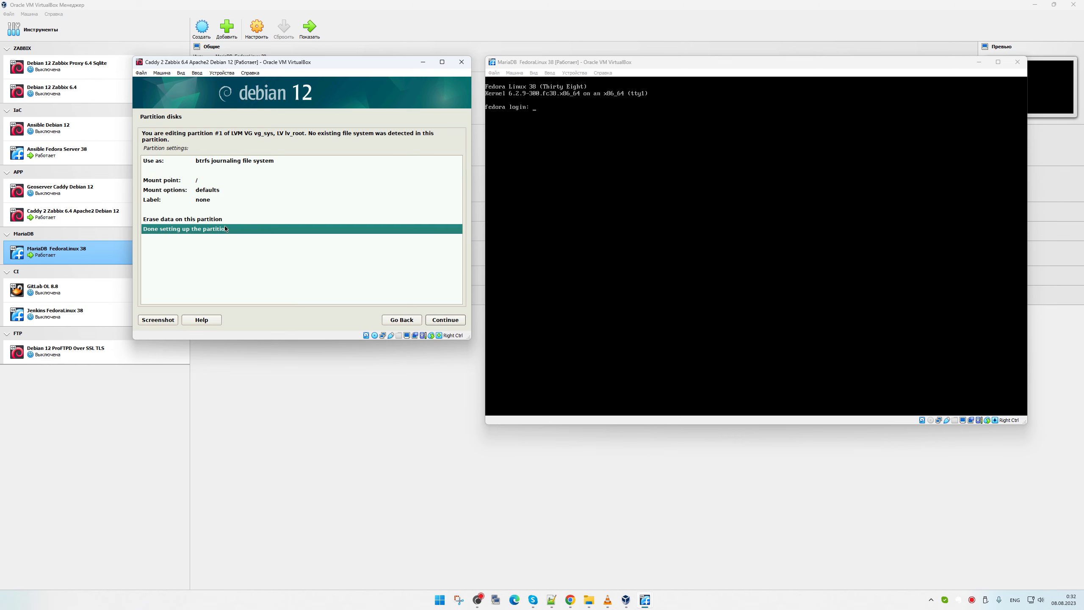
double_click(225, 229)
- Set the lv_var volume's partition to the XFS journaling file system with the mount point /var
double_click(246, 245)
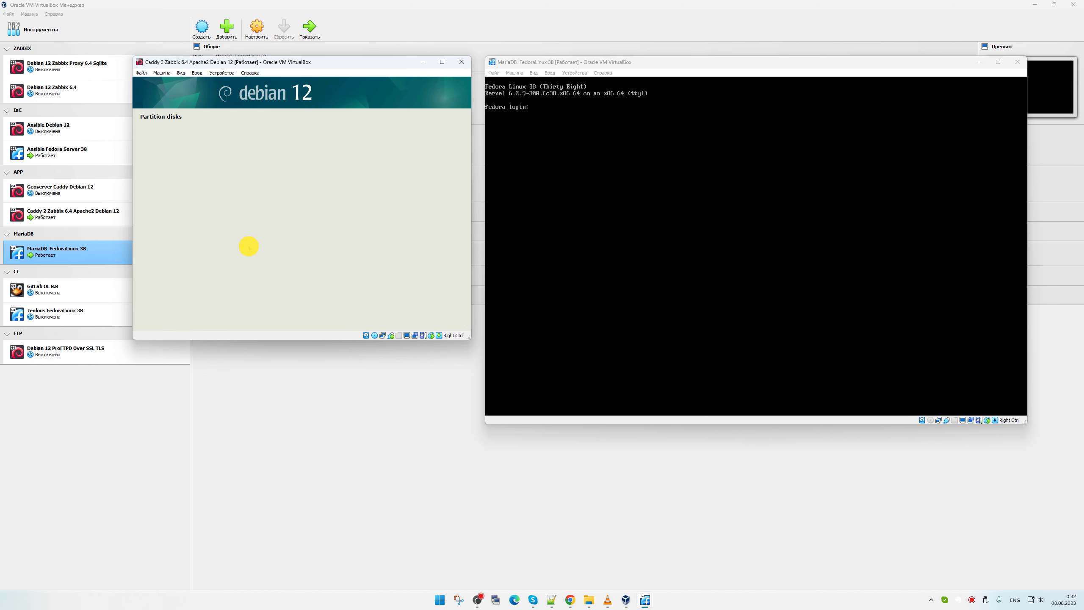
double_click(225, 159)
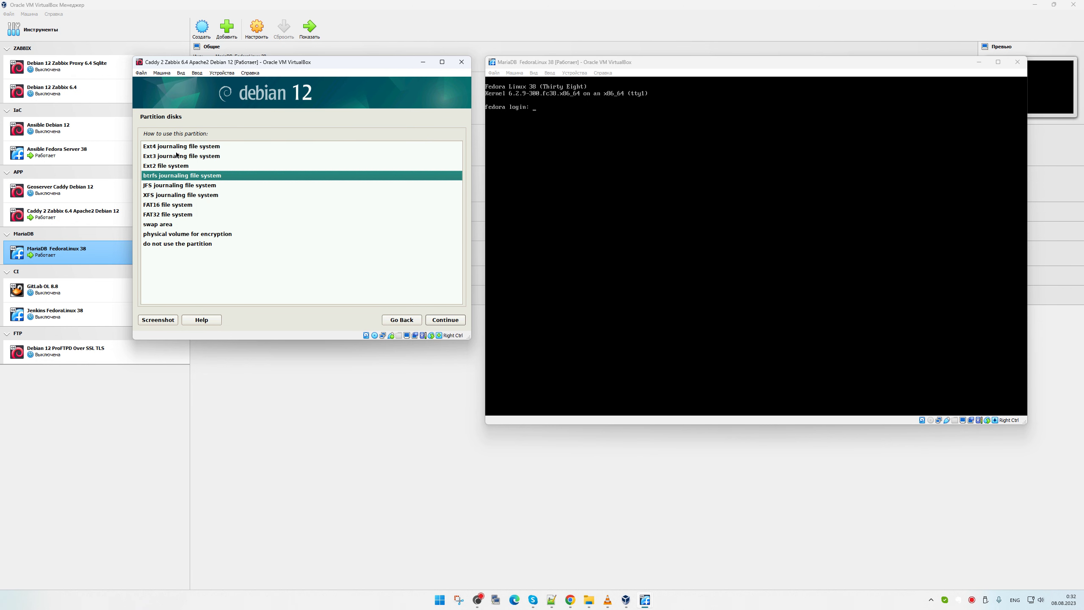
double_click(184, 193)
double_click(188, 166)
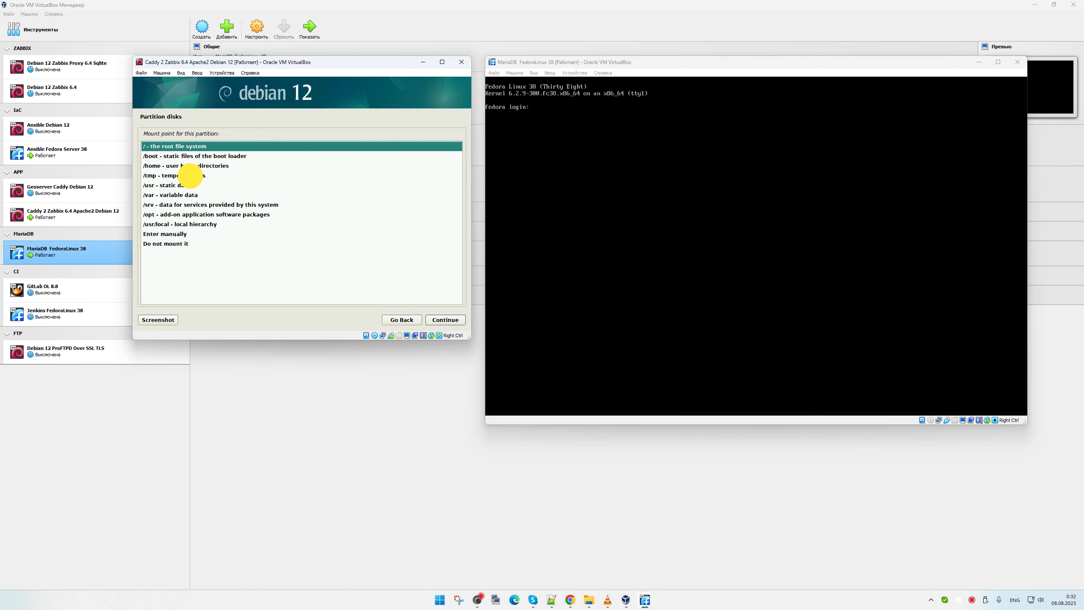
double_click(167, 194)
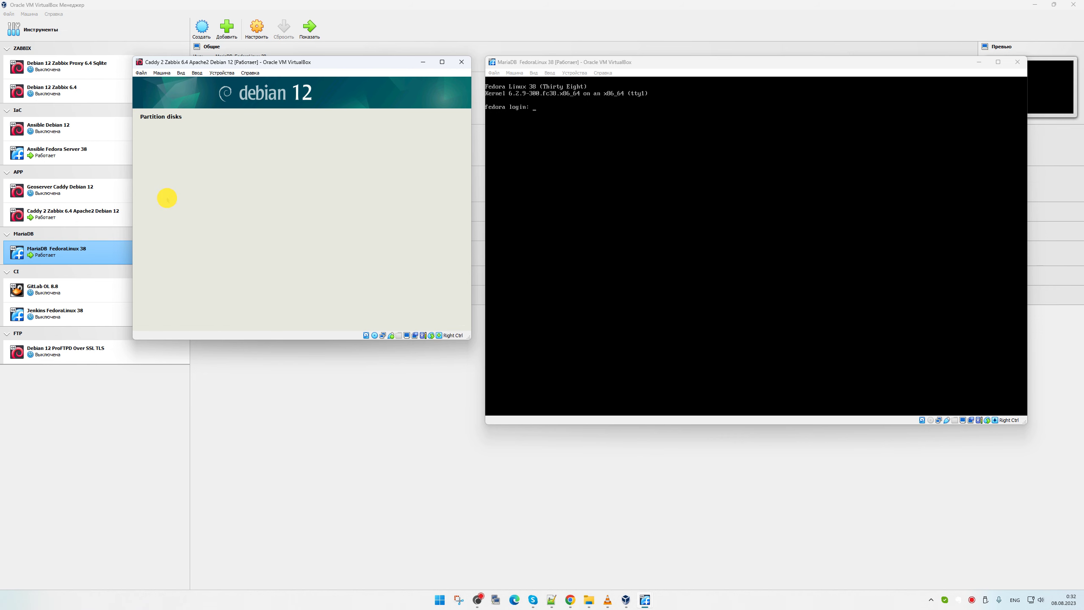